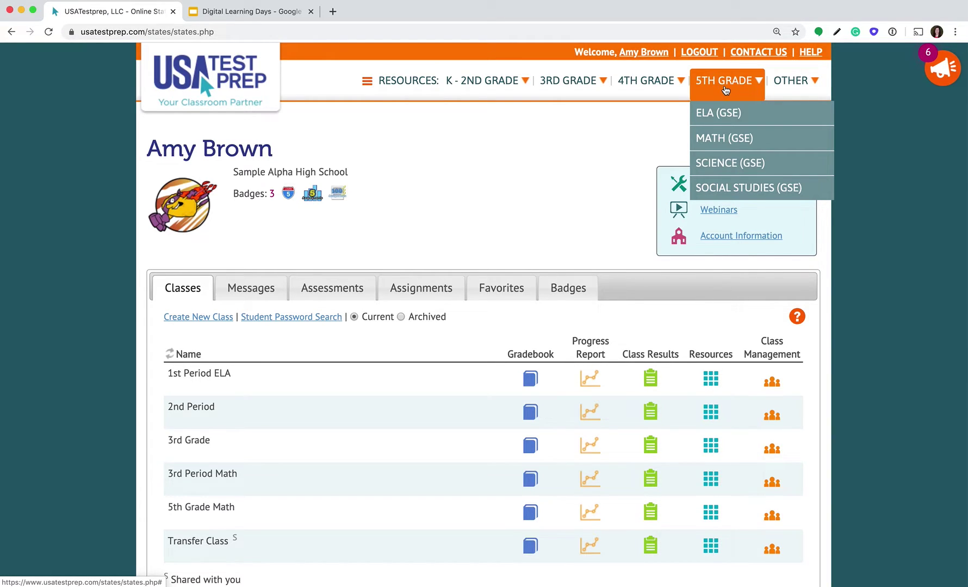
Step: Open the 2nd Grade Math resource to check its subscription page, and return to the home page
mouse_move(469, 78)
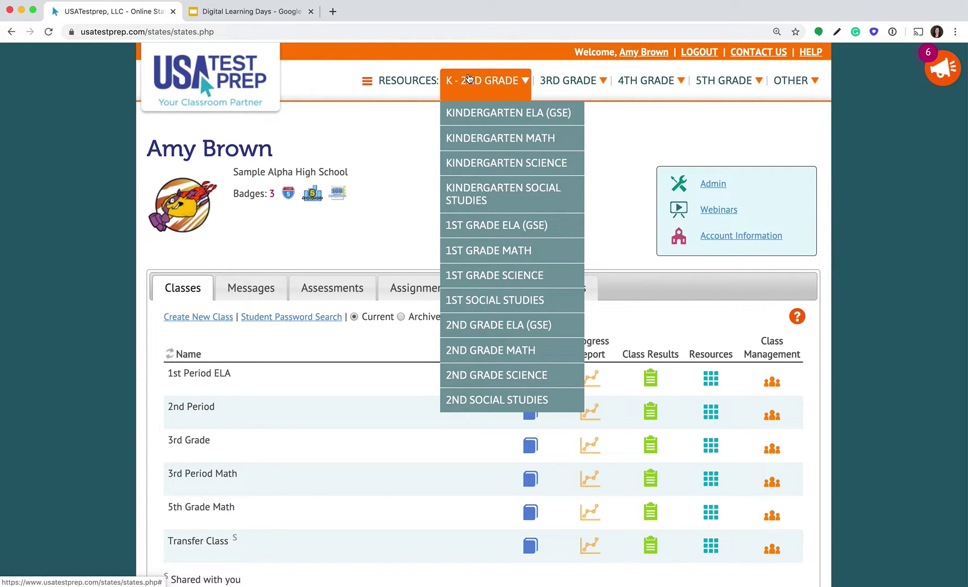
click(505, 355)
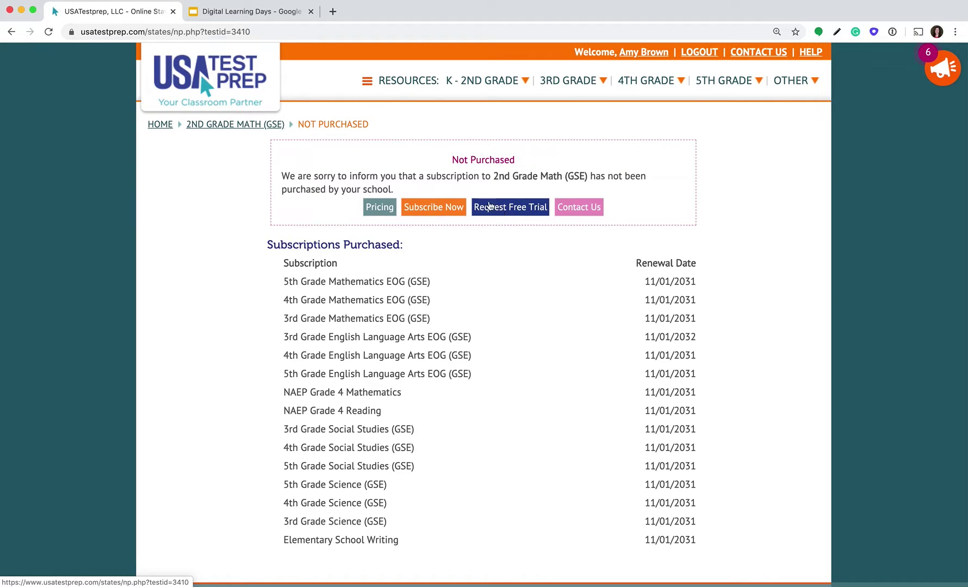
click(161, 125)
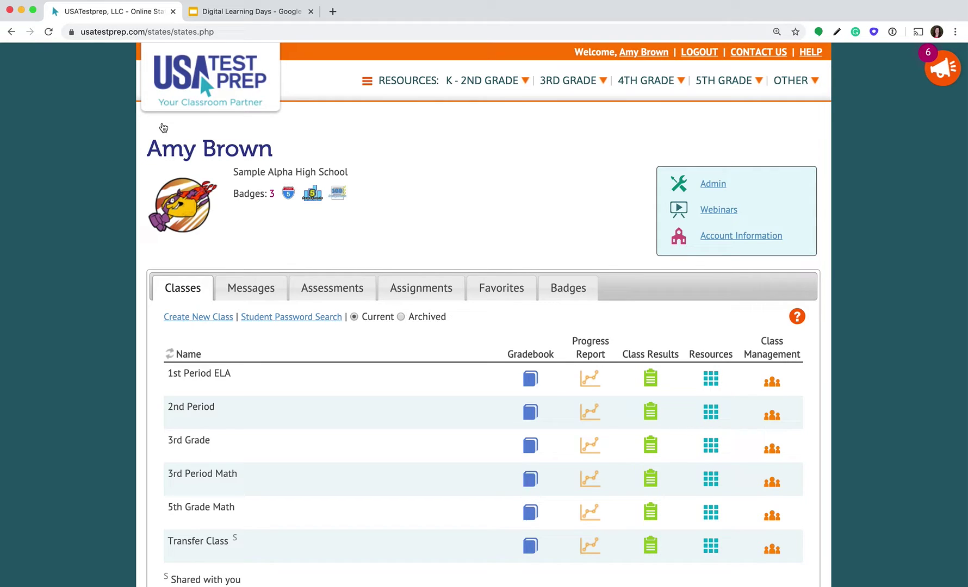
Step: Switch to the Digital Learning Days presentation, view the Sample 2-Week Unit slide, and return to USATestprep
click(245, 11)
click(84, 298)
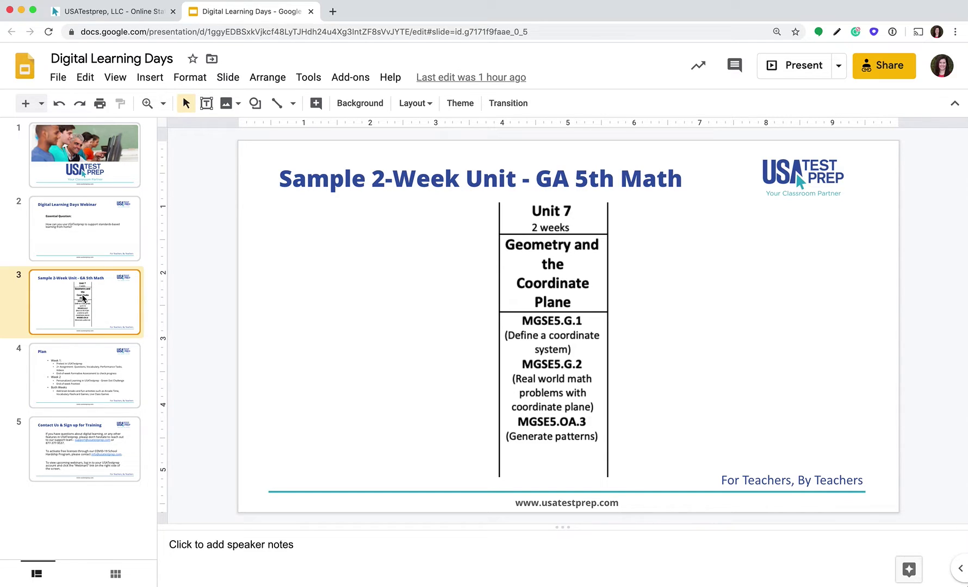
click(138, 12)
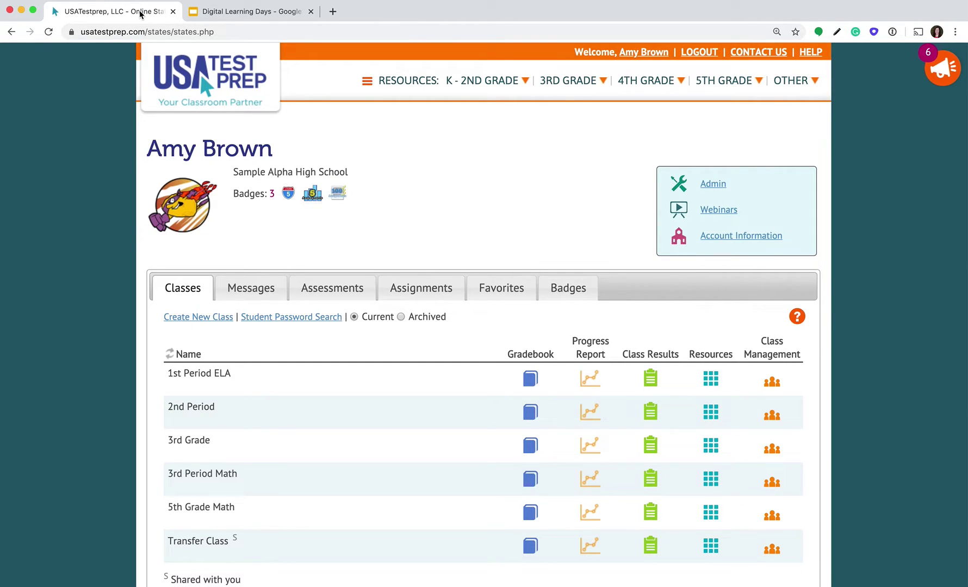
Step: Start a new assessment named "5th Math Unit 1 Pretest" for the 5th Grade Mathematics EOG (GSE) test
click(330, 293)
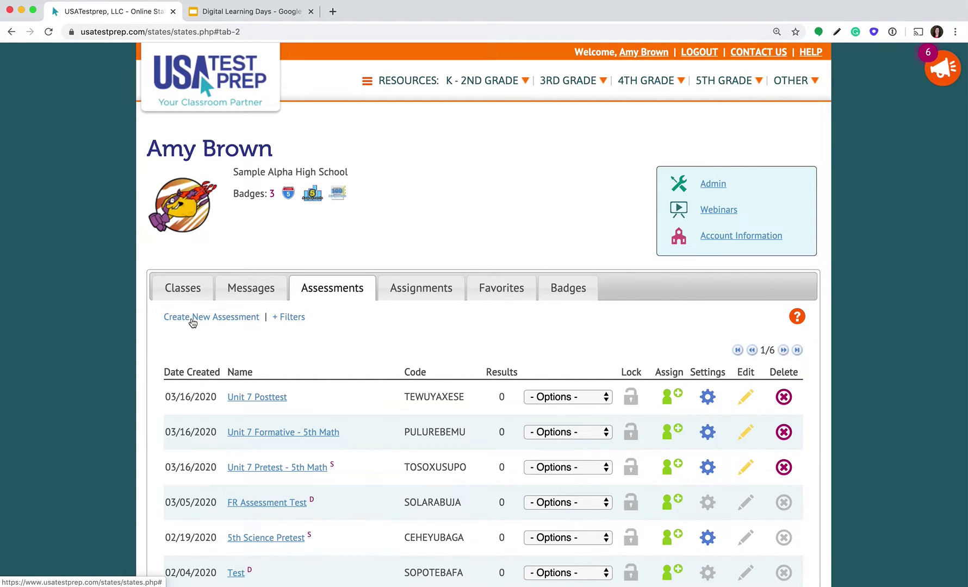
click(193, 321)
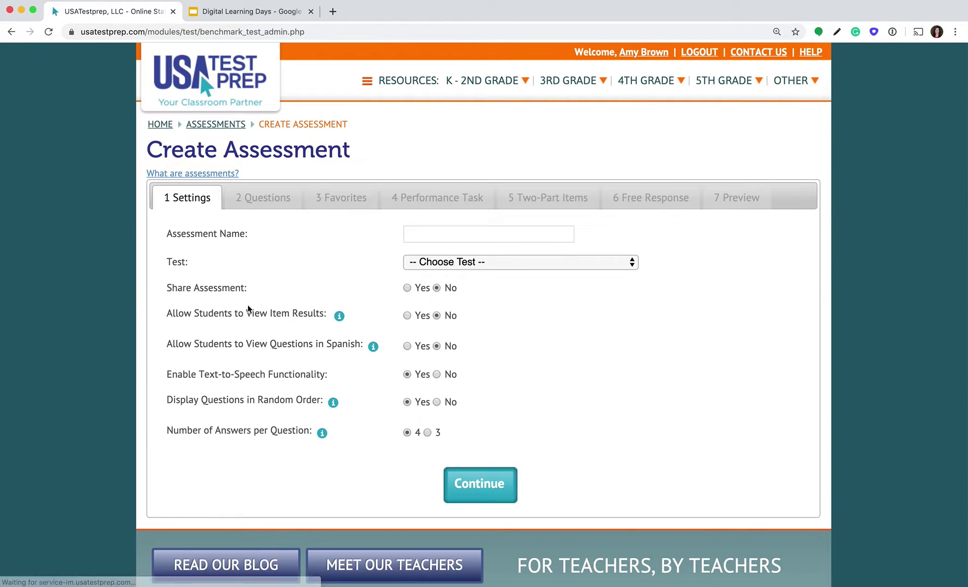
click(429, 236)
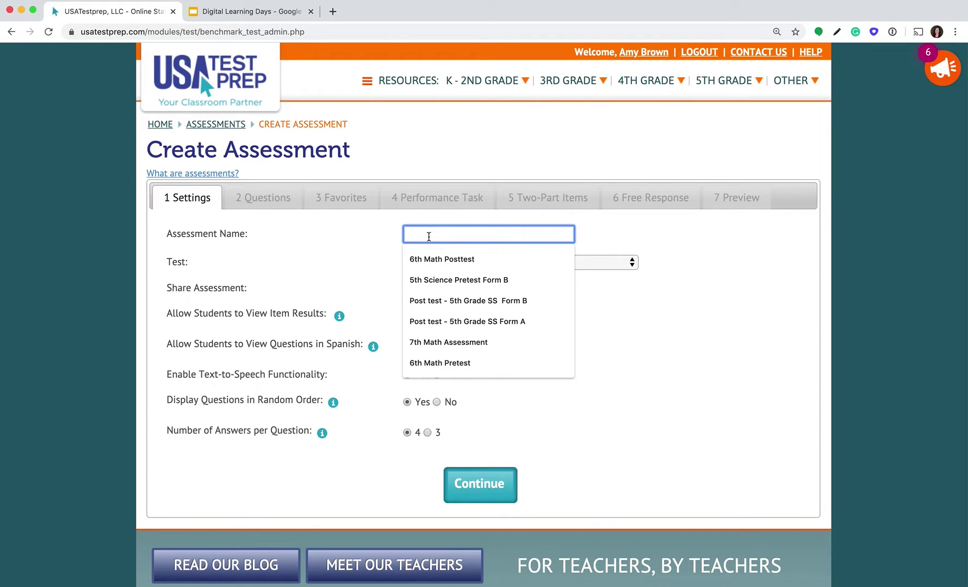
text(5th Math Unit 1 Pretest)
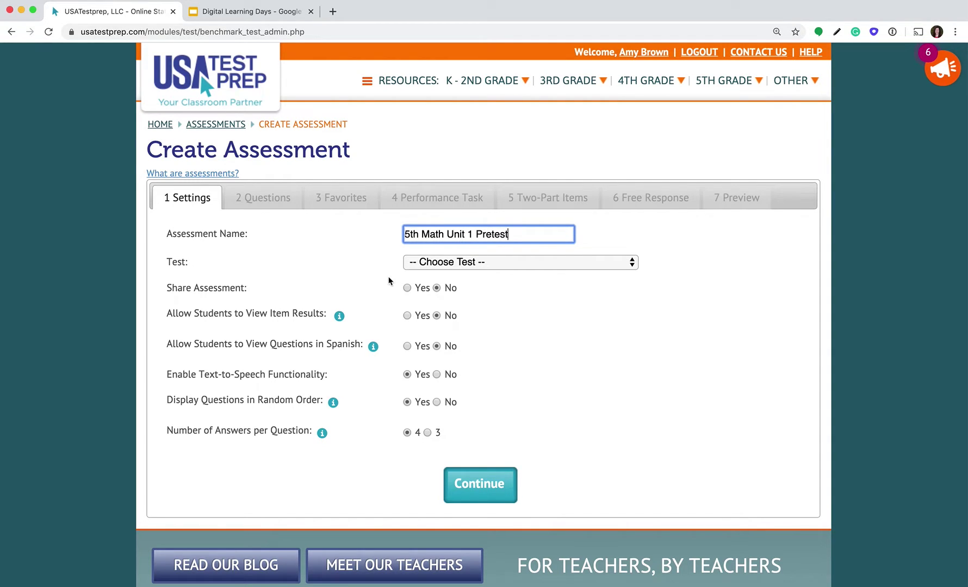
click(435, 262)
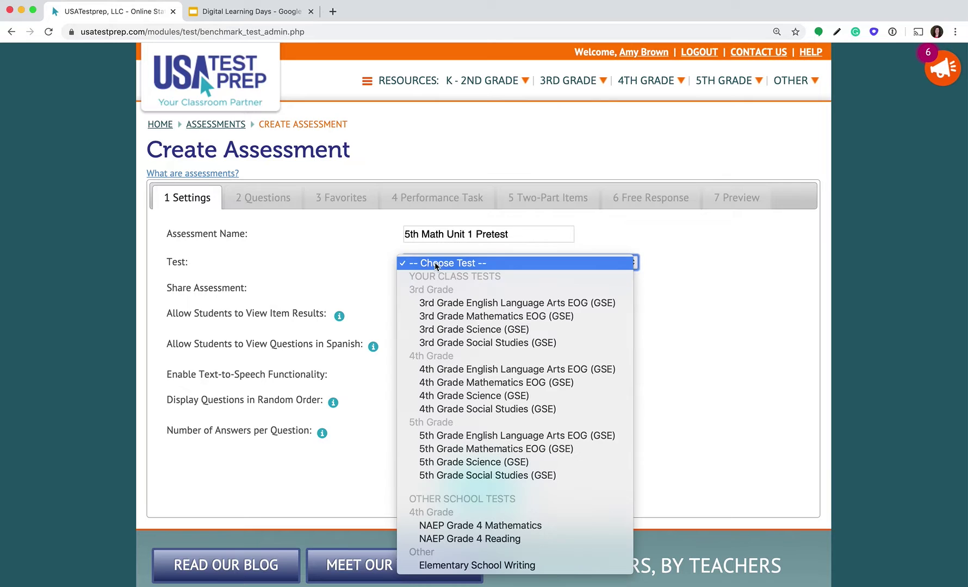
click(507, 449)
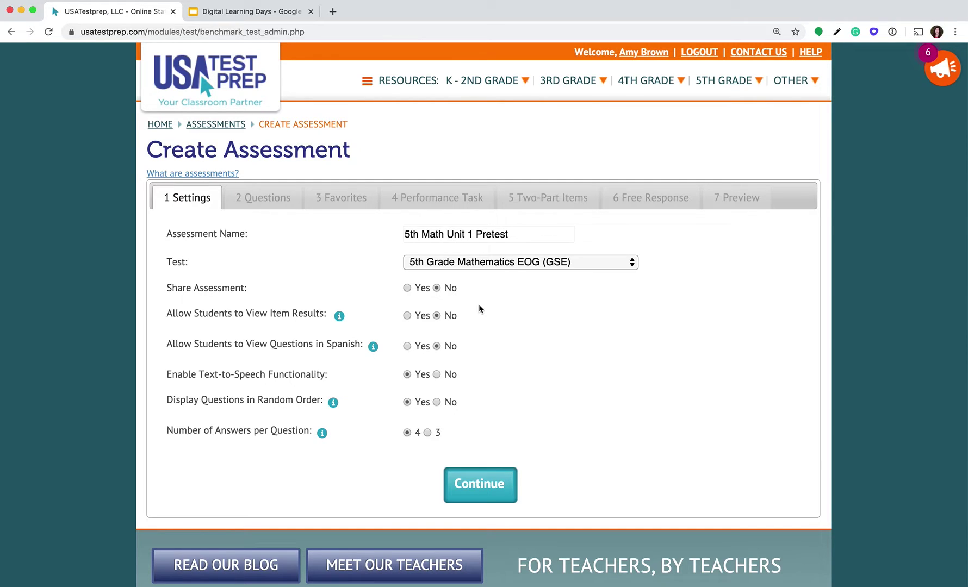
Step: Change the unit number in the assessment name to 7
click(473, 233)
key(BackSpace)
key(BackSpace)
text(7)
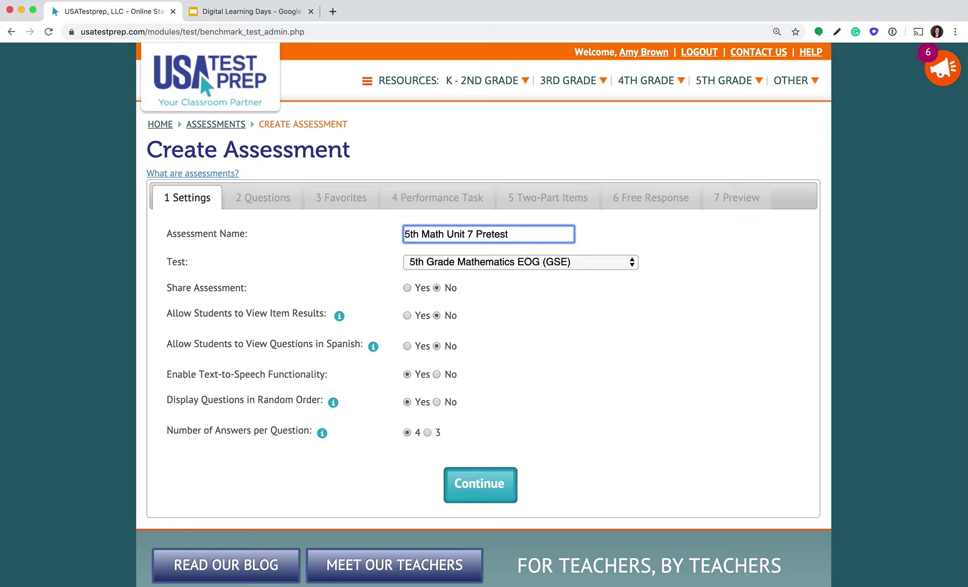
Step: Set the assessment to be shared and continue to the question selection stage
click(407, 289)
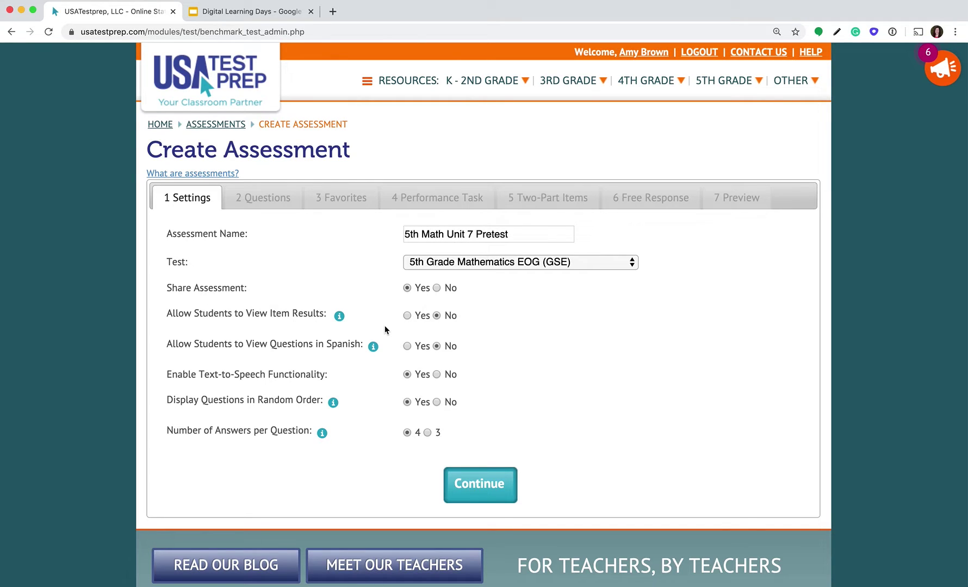
drag(164, 314, 332, 316)
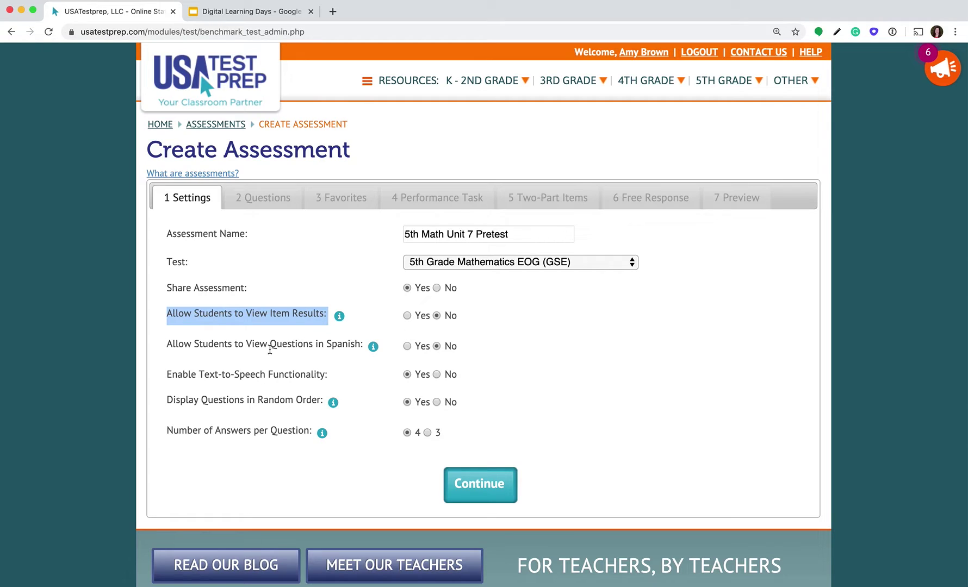
click(272, 351)
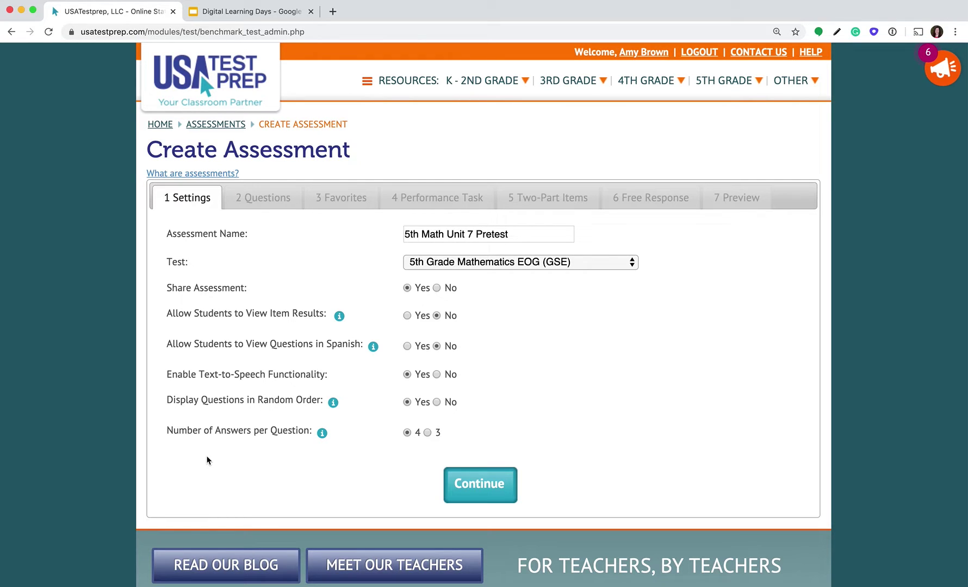
click(475, 494)
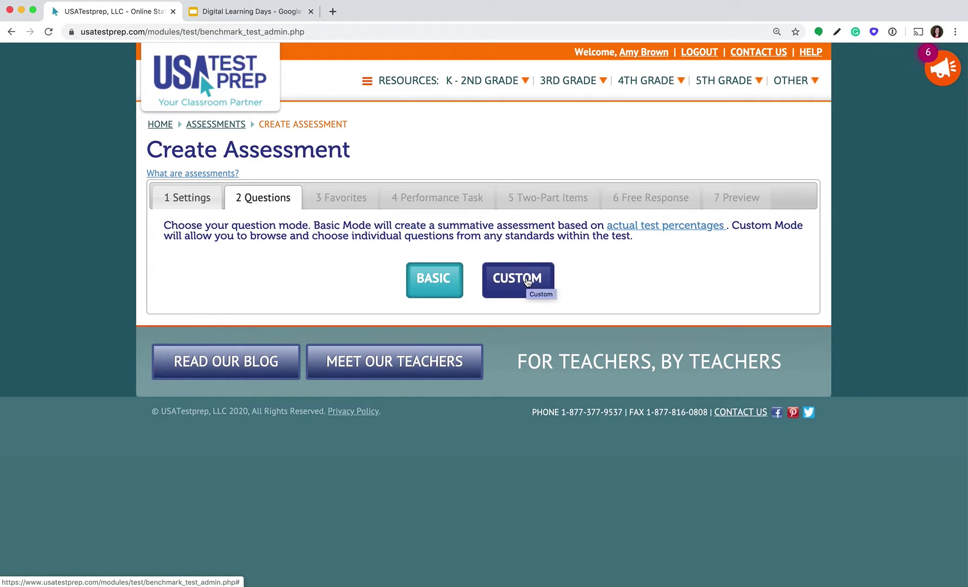
Step: After checking the unit slide, choose Custom question mode and the Operations and Algebraic Thinking domain
click(272, 12)
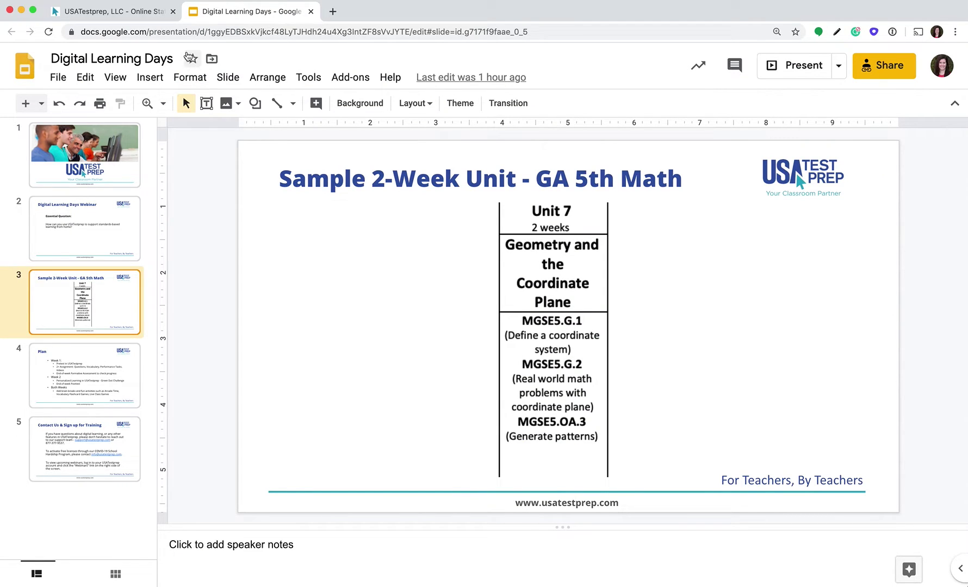
click(129, 17)
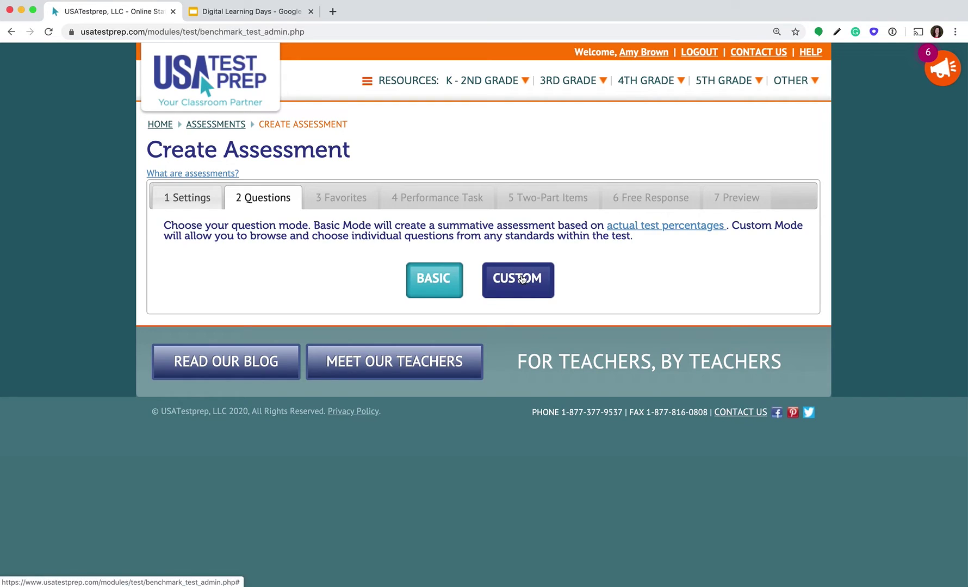
click(522, 279)
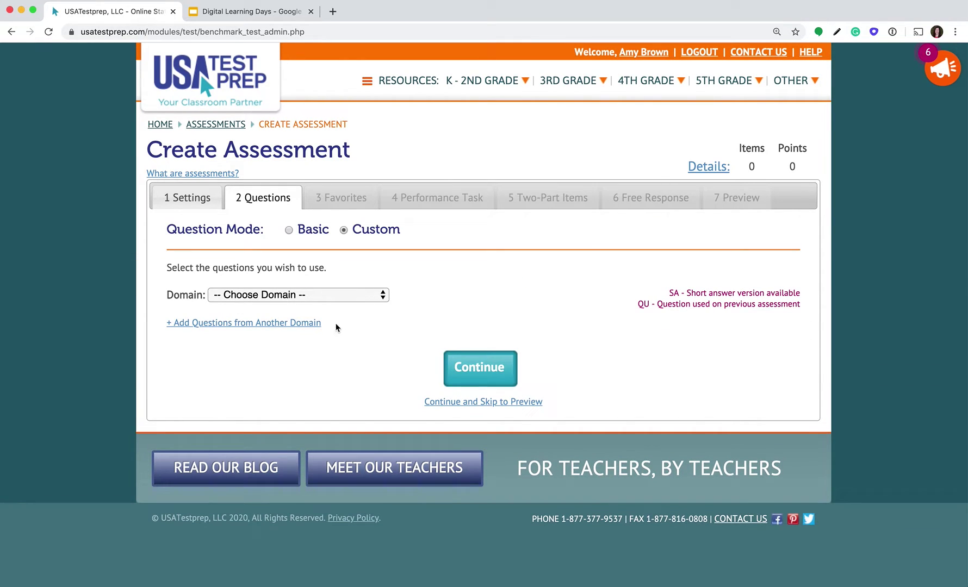
click(327, 298)
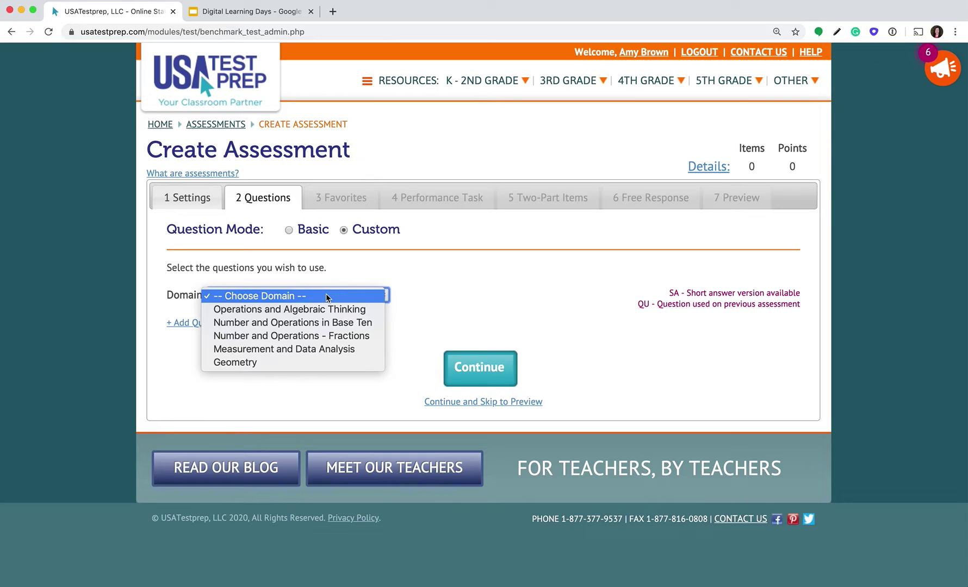
click(331, 310)
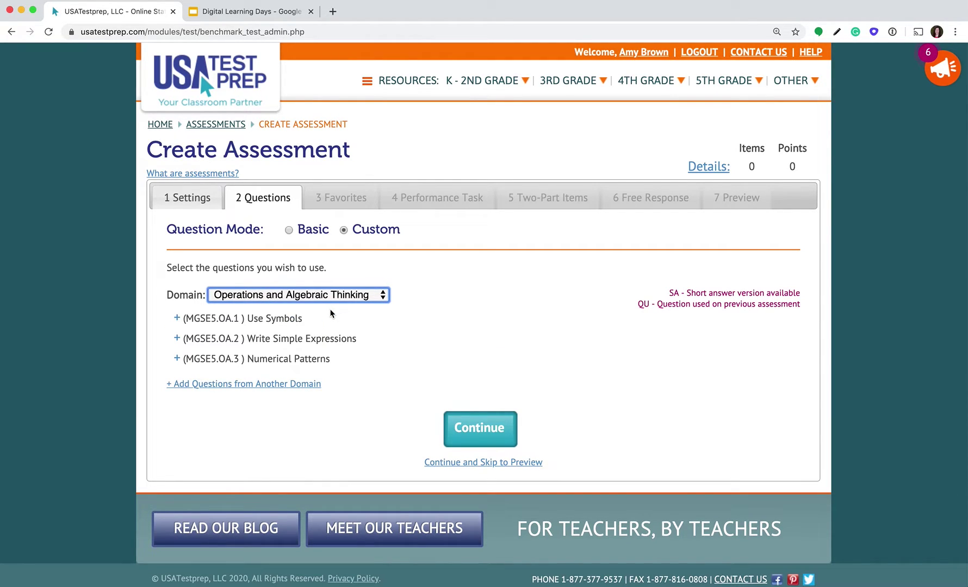
Step: Check the unit's standards on the slide and expand the question list for MGSE5.OA.3 Numerical Patterns
click(251, 12)
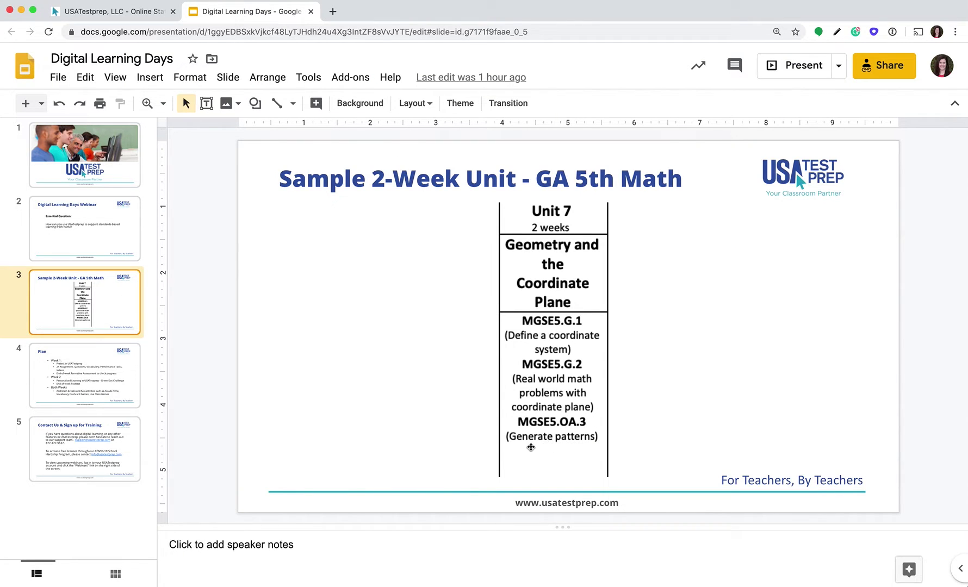
click(109, 12)
mouse_move(354, 341)
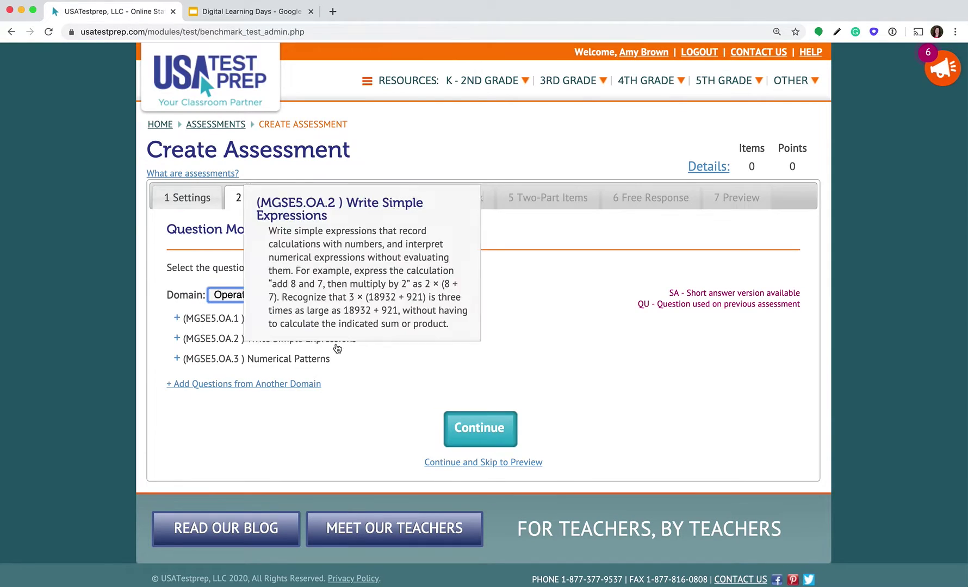
click(177, 359)
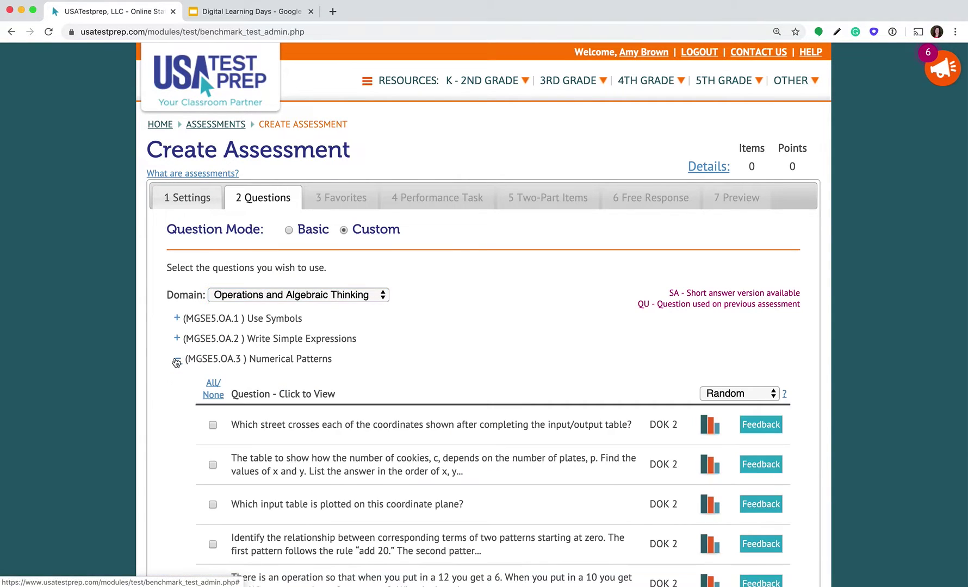
scroll(178, 397, down, 5)
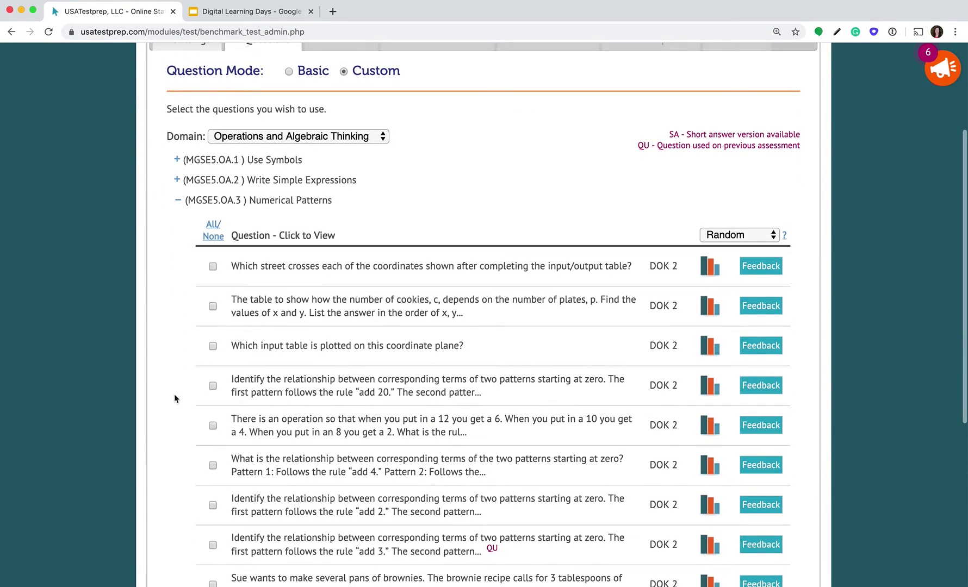
scroll(174, 398, down, 1)
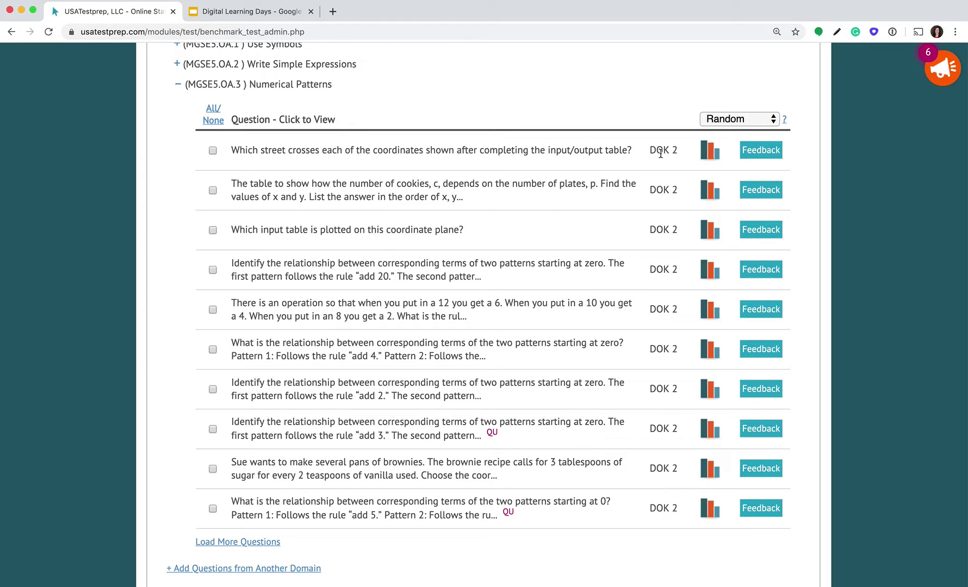
Step: Look over the question sorting options and preview the question about which street crosses the coordinates
click(728, 121)
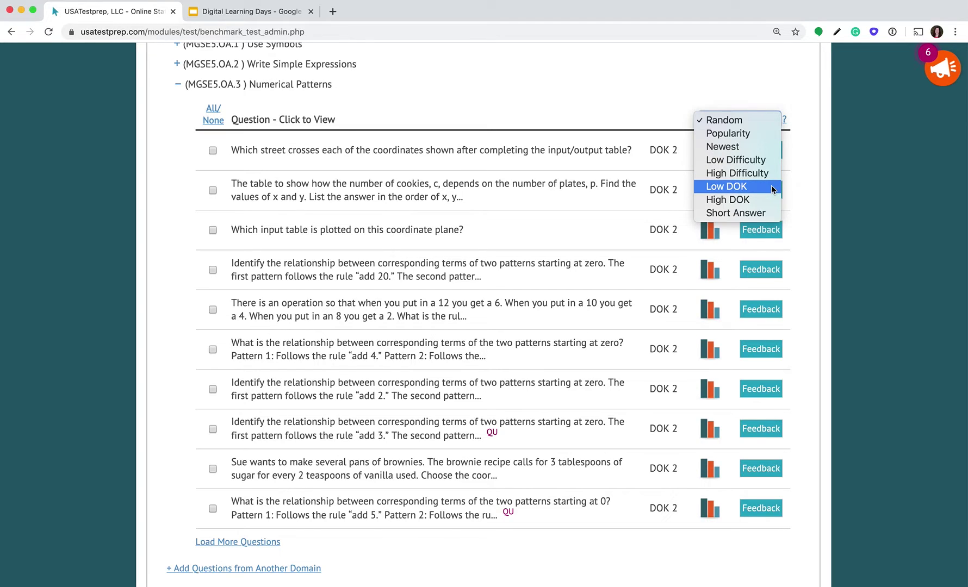
click(613, 109)
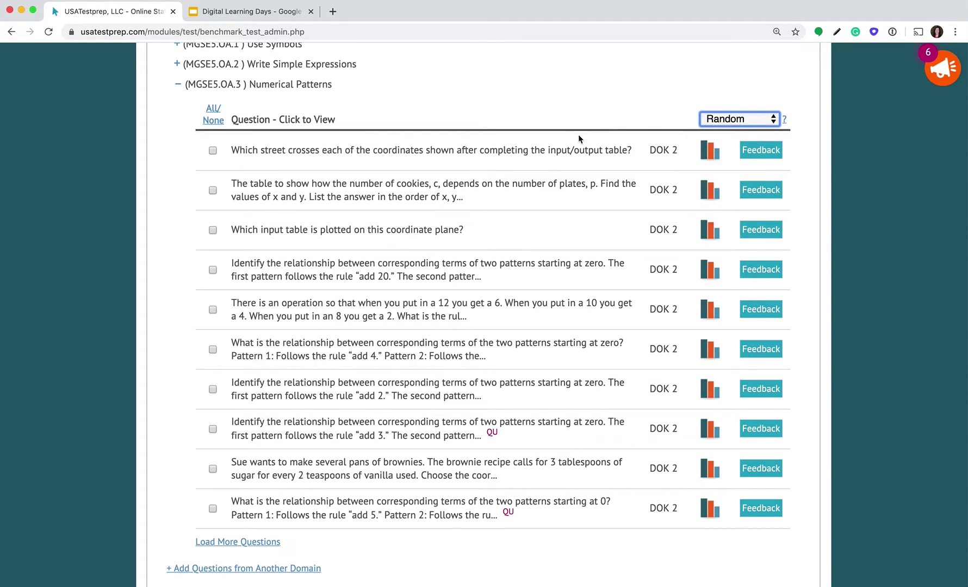
click(456, 154)
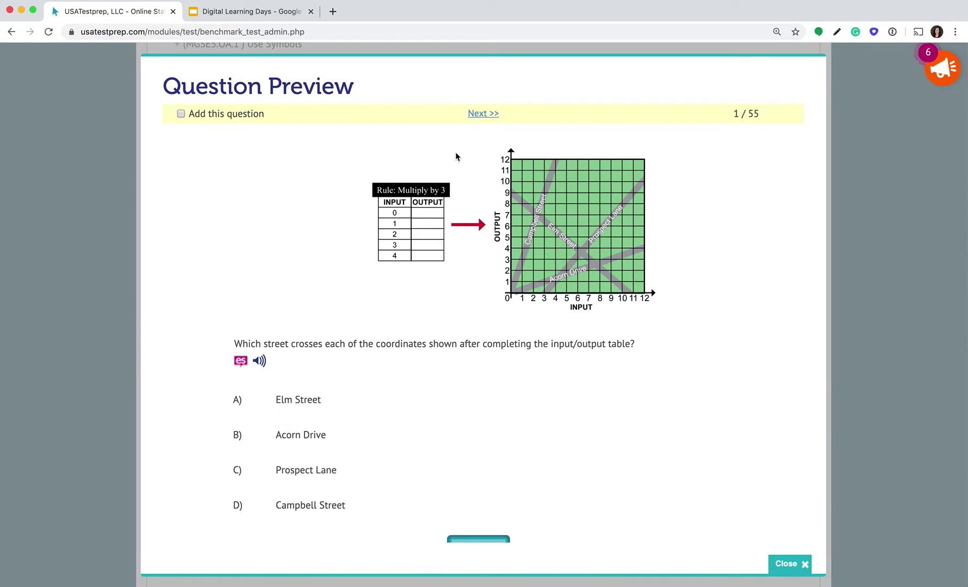
click(789, 564)
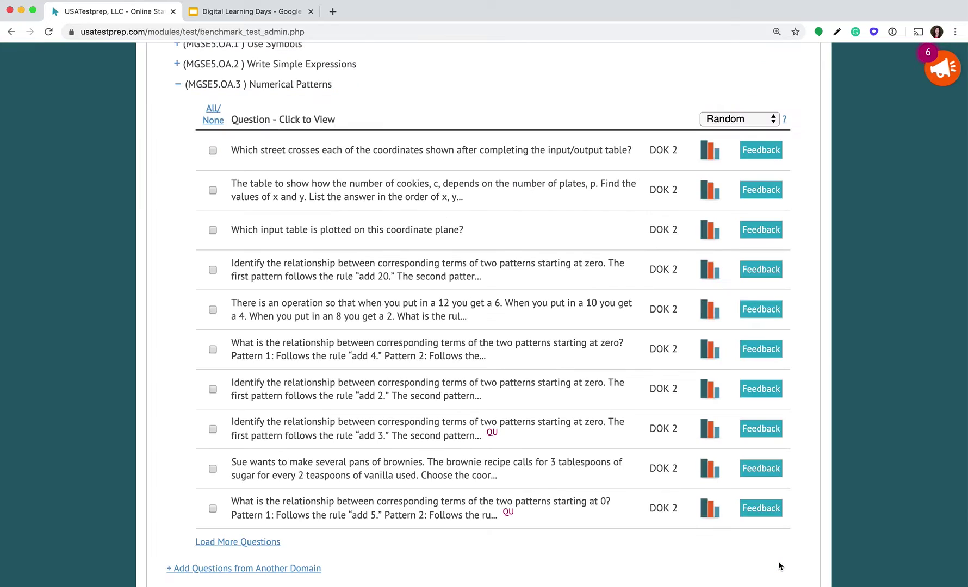
Step: Add the first four Numerical Patterns questions to the assessment and check the item and point totals
click(212, 151)
click(212, 223)
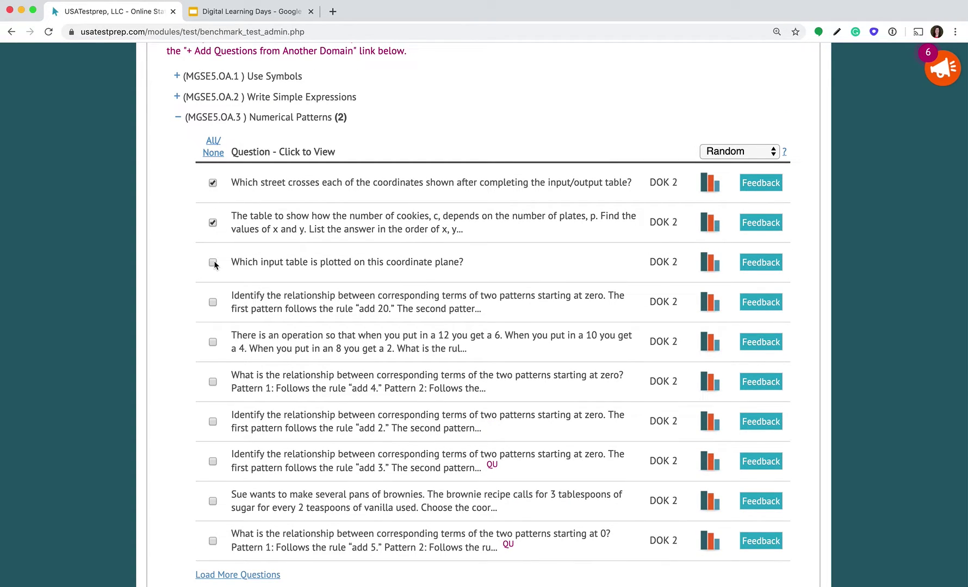
click(213, 262)
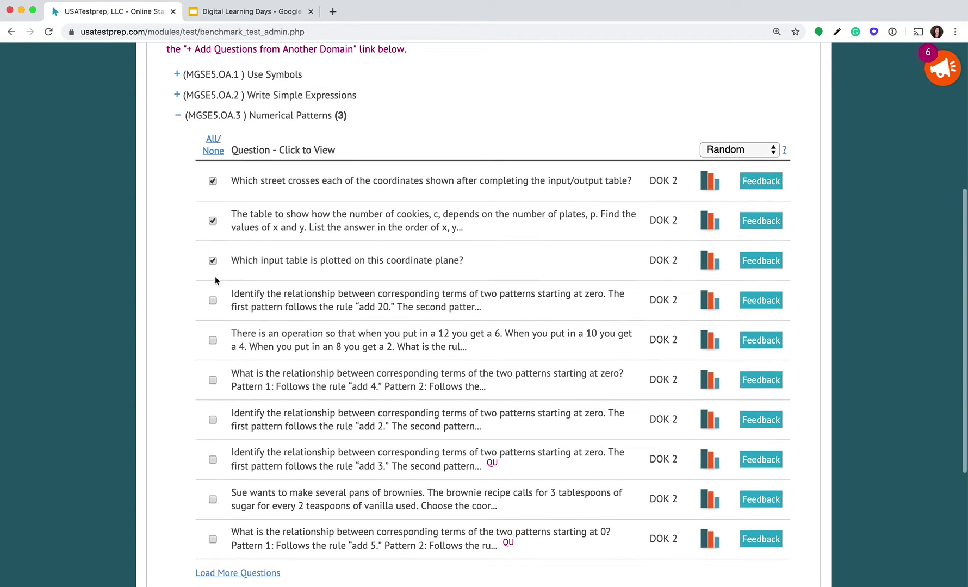
click(213, 305)
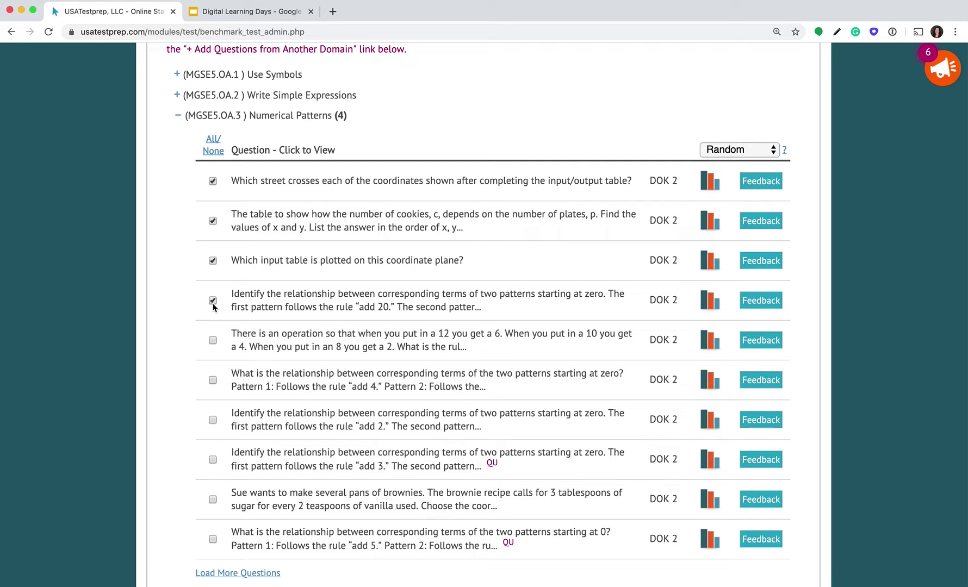
scroll(213, 307, up, 5)
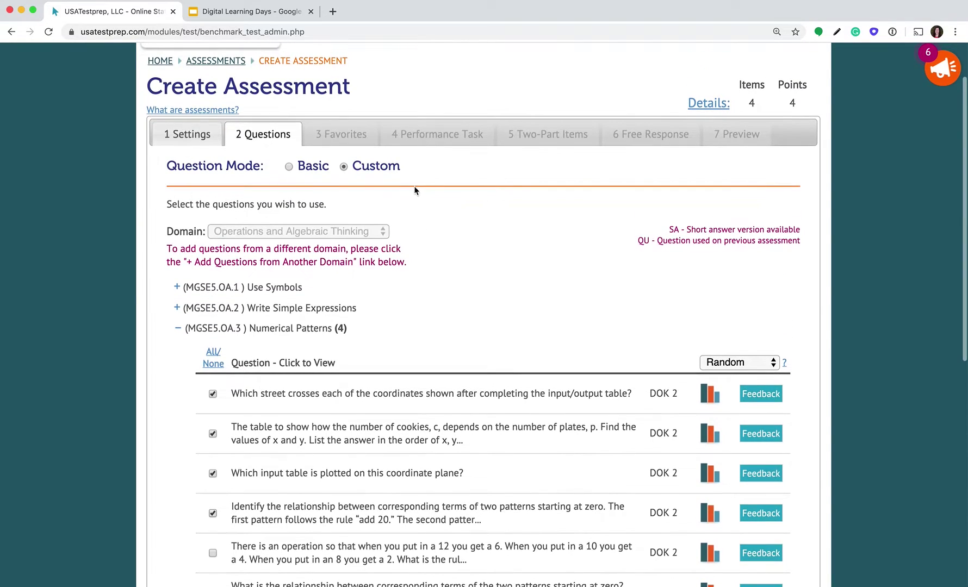
scroll(468, 321, down, 5)
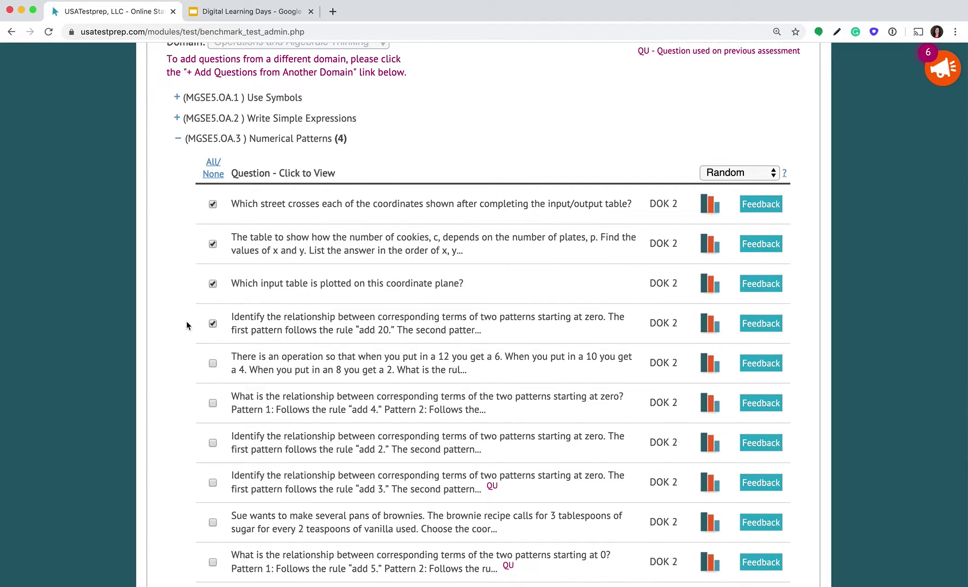
Step: Add the fifth Numerical Patterns question, about the operation that turns 12 into 6, and load more questions for that standard
click(213, 364)
scroll(199, 371, down, 3)
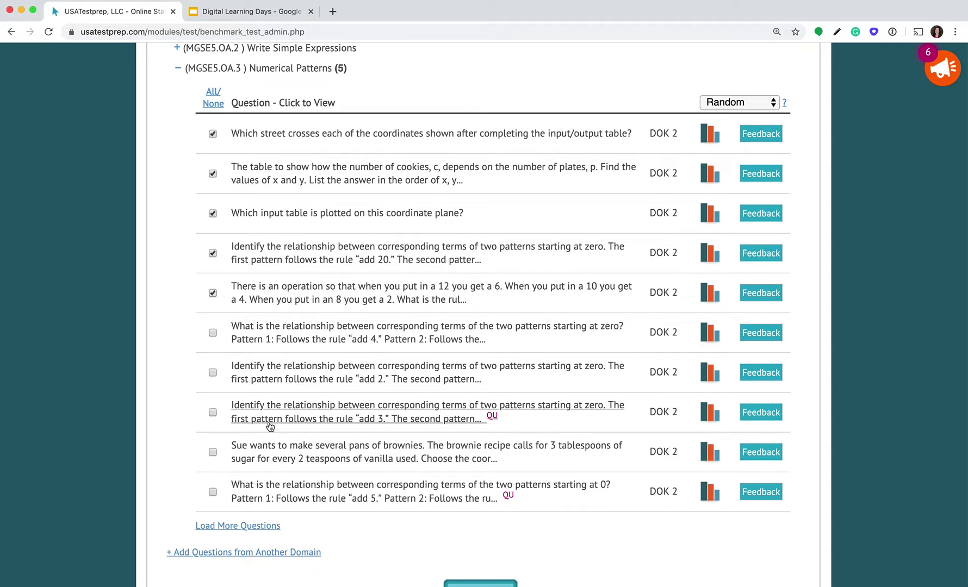
click(238, 526)
scroll(147, 523, down, 1)
scroll(147, 522, down, 8)
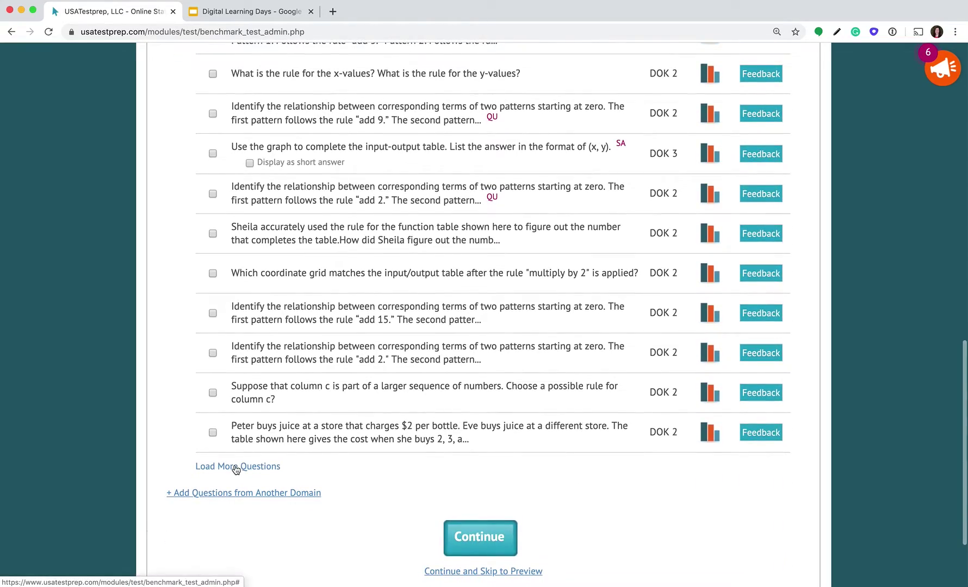
click(236, 468)
scroll(235, 470, up, 10)
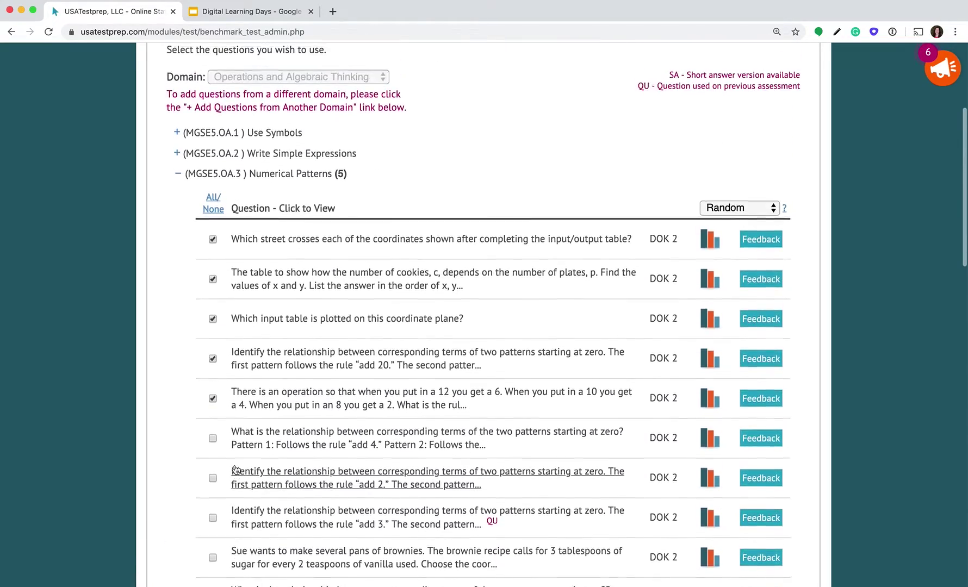
Step: Collapse the Numerical Patterns list and add Geometry as another question domain
mouse_move(211, 187)
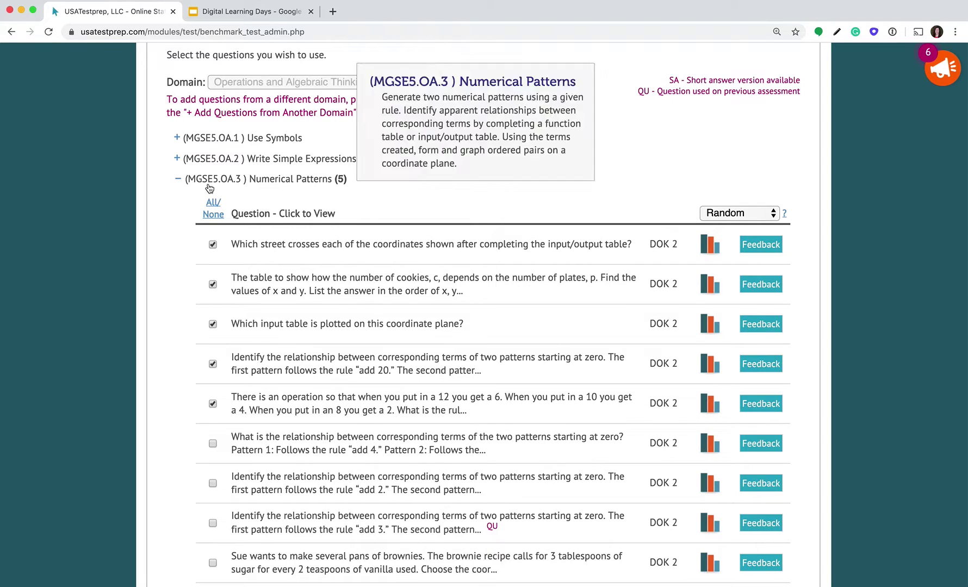
click(177, 178)
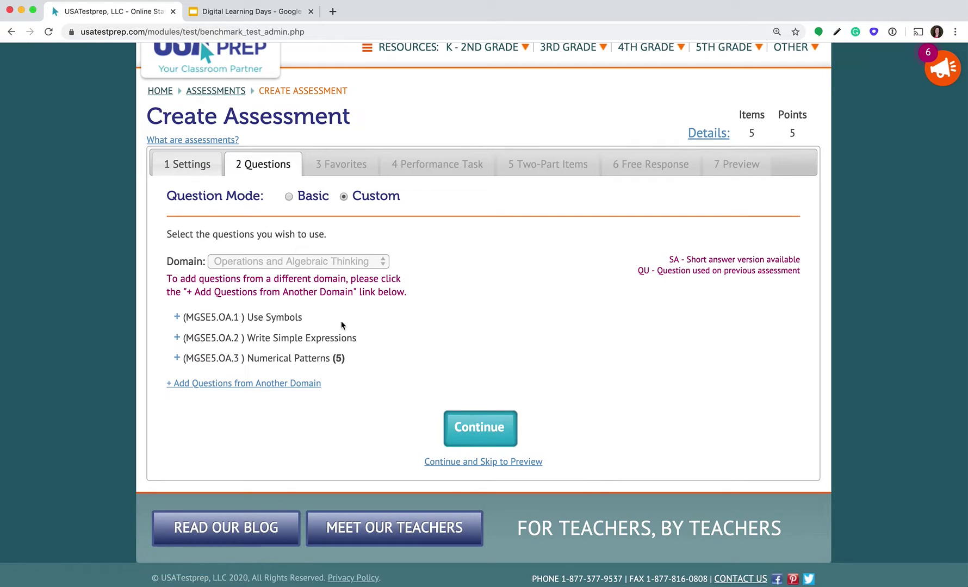
click(264, 386)
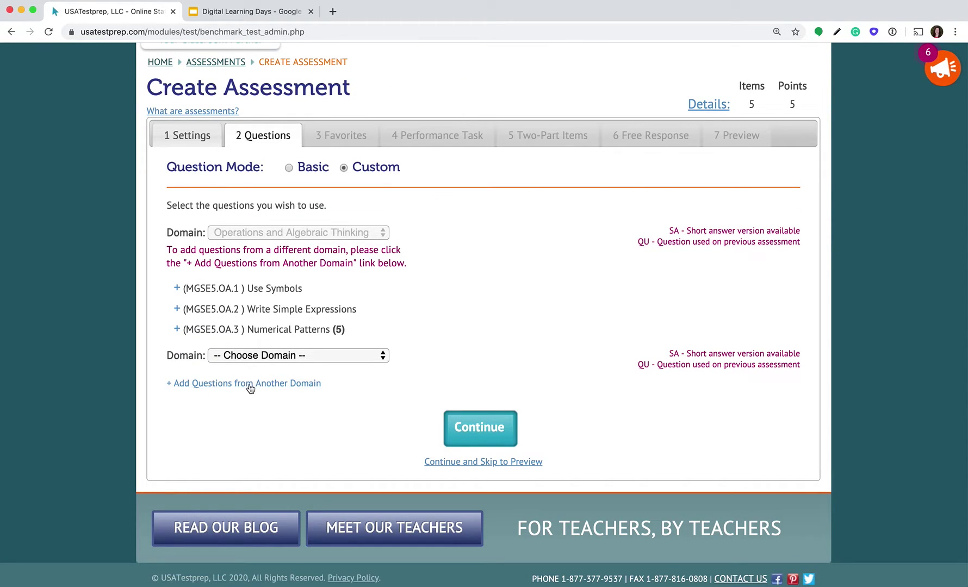
click(265, 356)
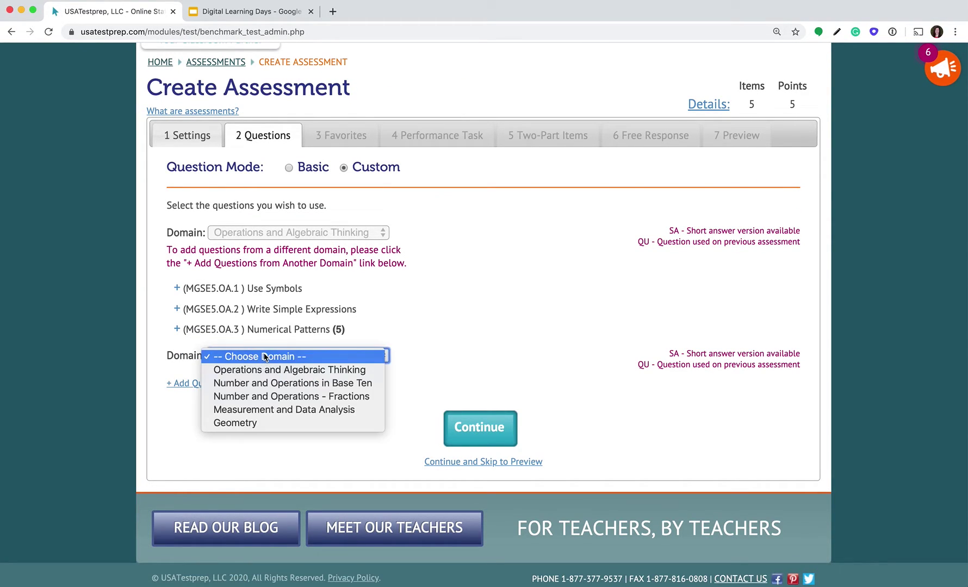
click(246, 424)
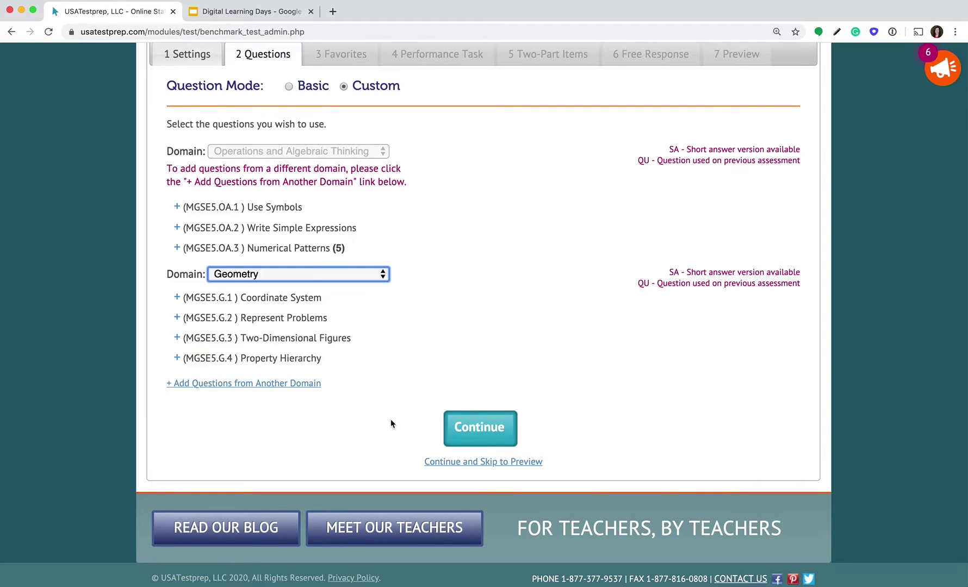
Step: From the MGSE5.G.1 Coordinate System list, preview and add the questions on the coordinate set plot, the point at (6,3) and the star's location
click(178, 298)
scroll(179, 299, down, 1)
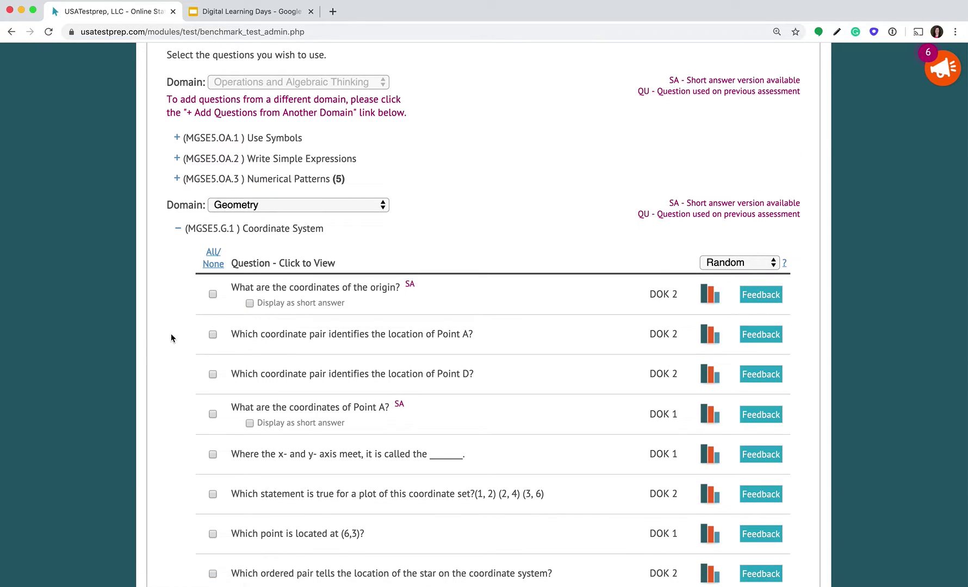
scroll(171, 334, down, 2)
scroll(170, 337, down, 3)
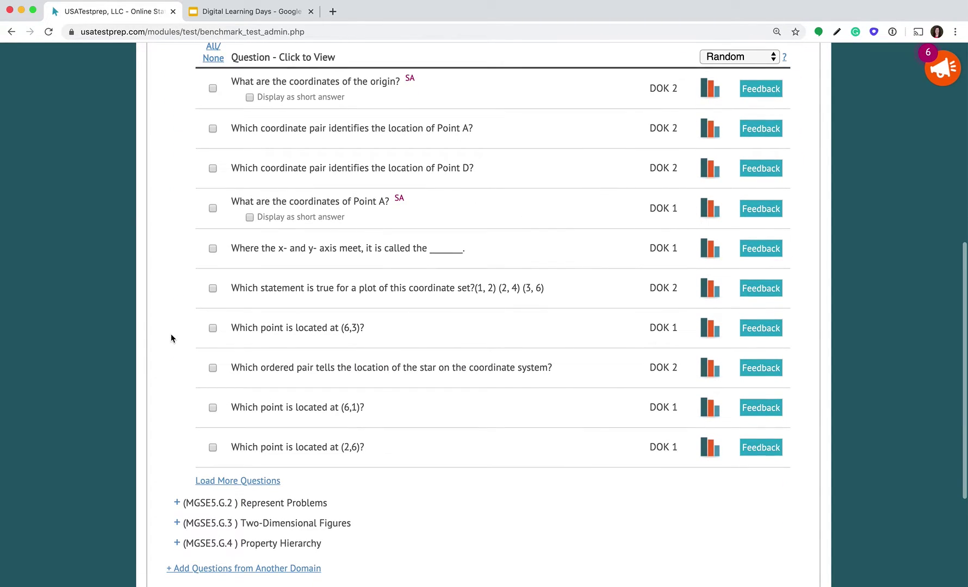
click(287, 295)
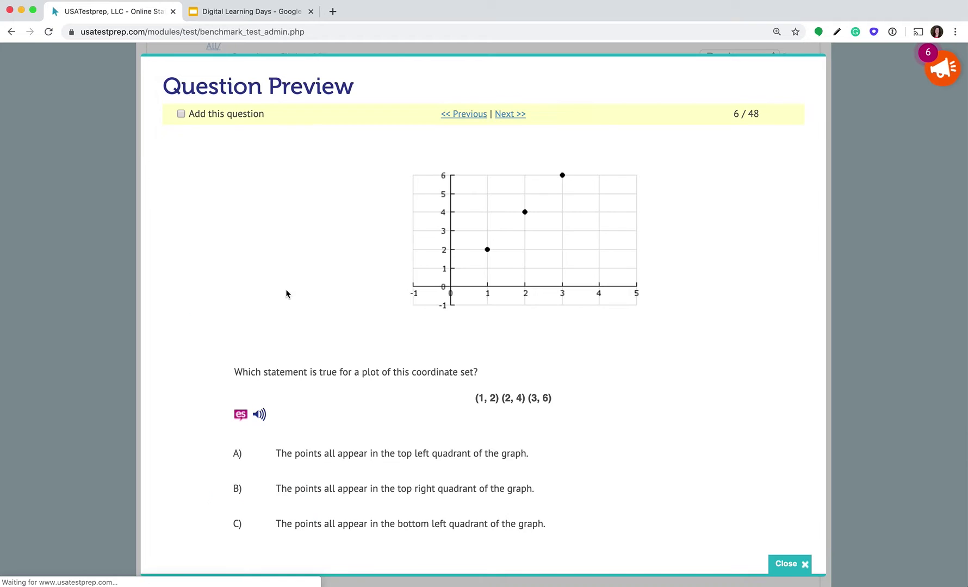
click(181, 114)
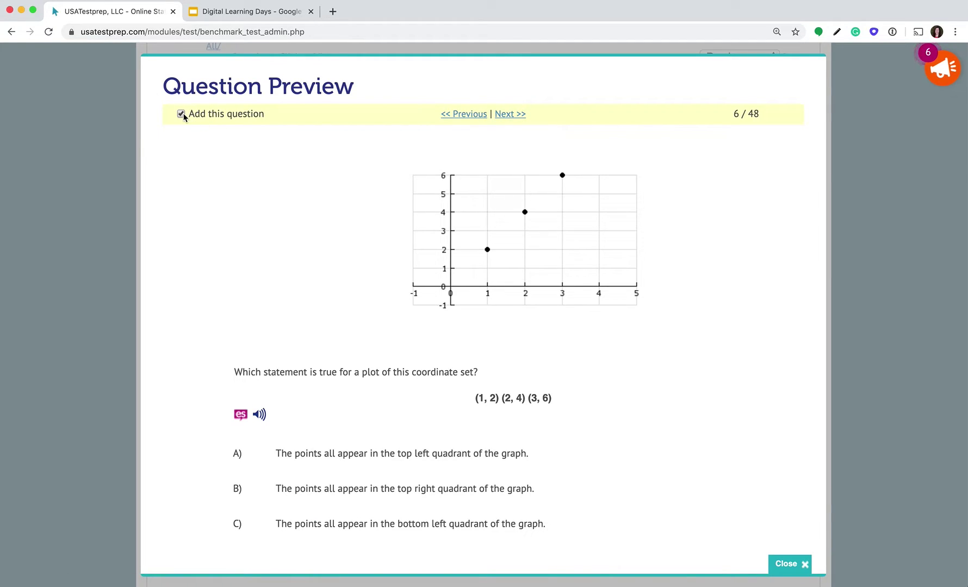
click(500, 113)
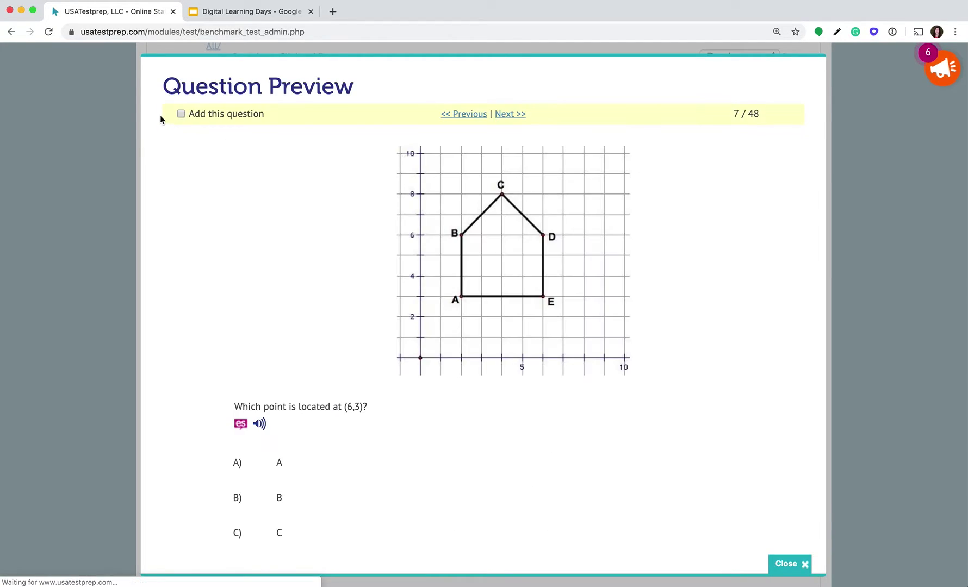
click(181, 114)
click(510, 113)
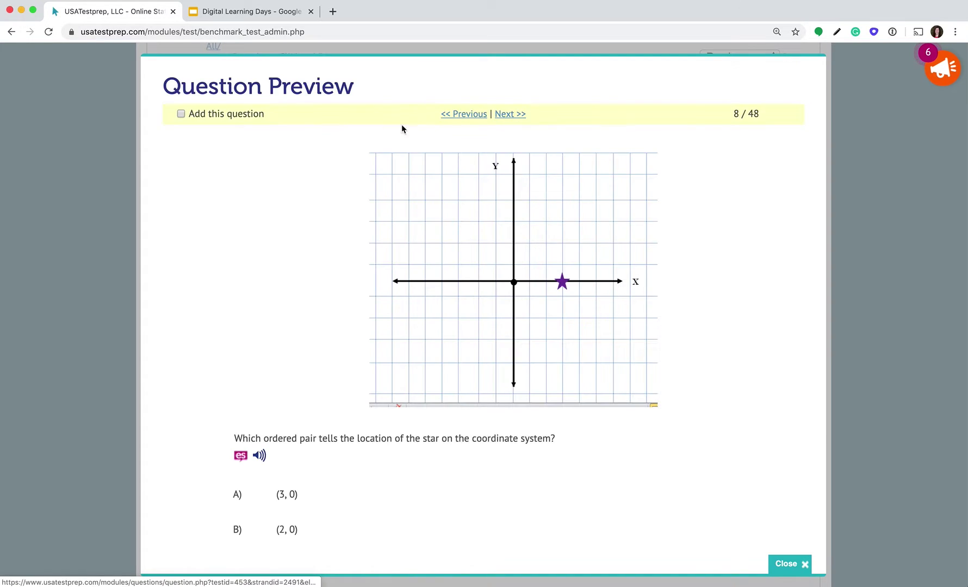
click(510, 114)
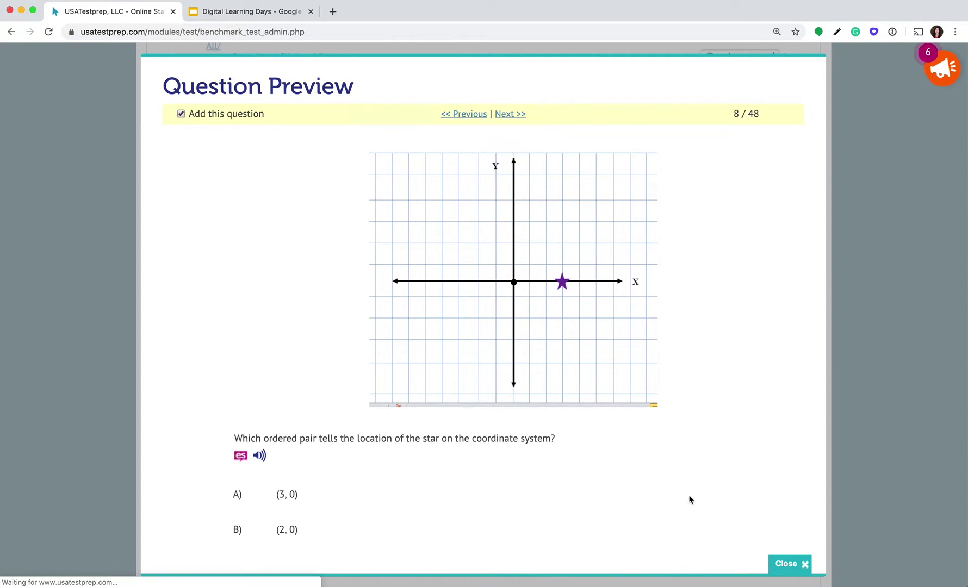
click(786, 564)
Step: Add the Coordinate System questions asking which point is located at (6,1) and at (2,6), and collapse the list
click(212, 408)
click(213, 448)
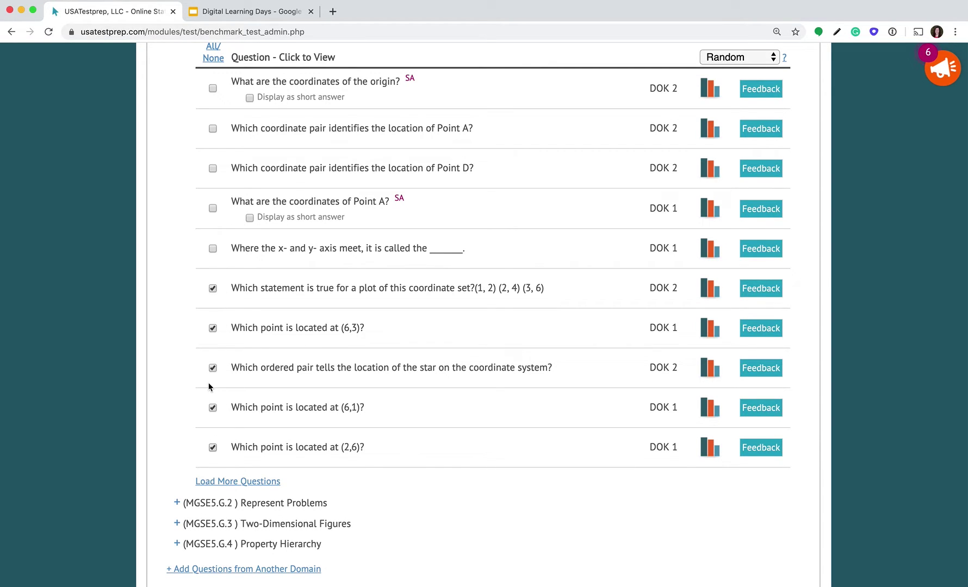
scroll(209, 387, up, 4)
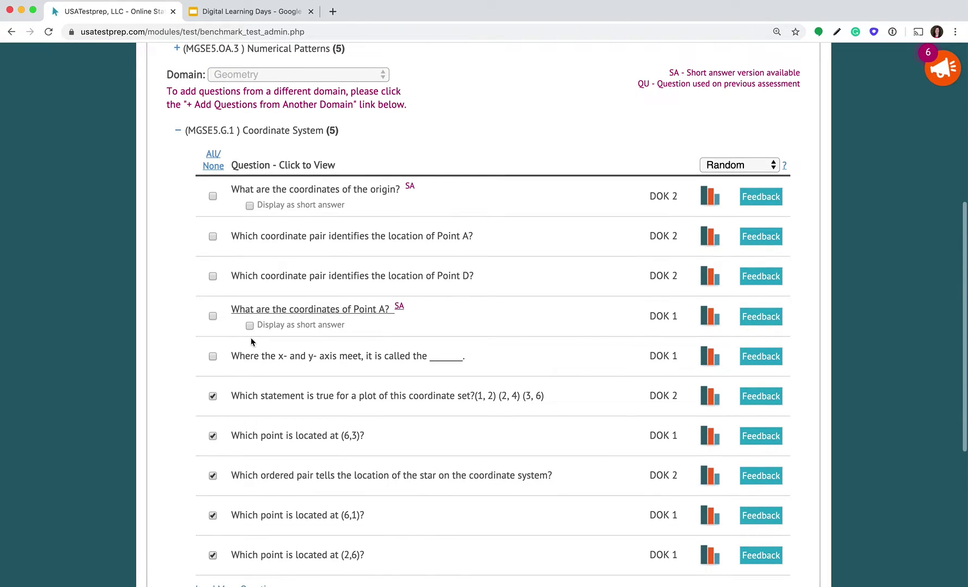
click(178, 131)
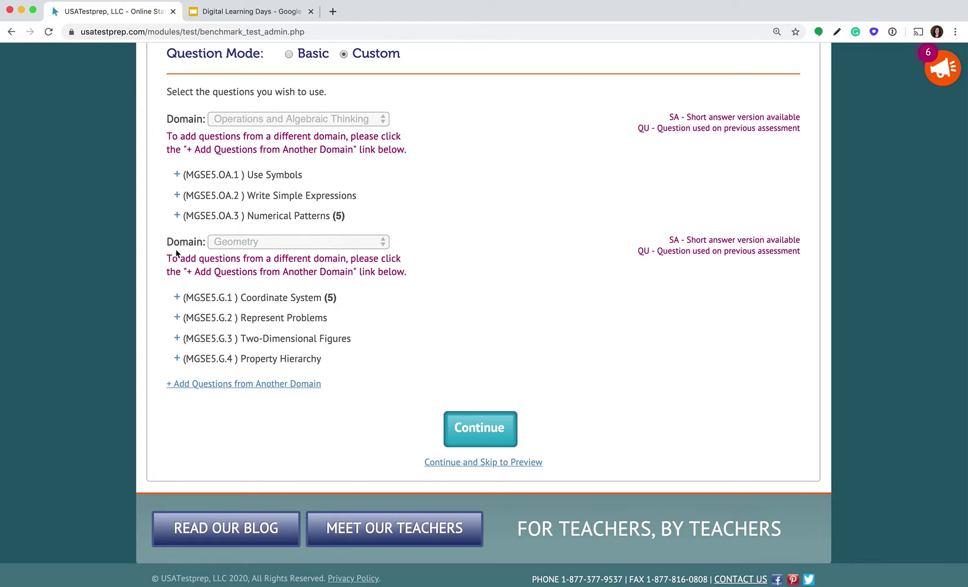
Step: Expand MGSE5.G.2 Represent Problems and add the house window, height difference, pool location and Coty Day Park bridges questions
click(178, 318)
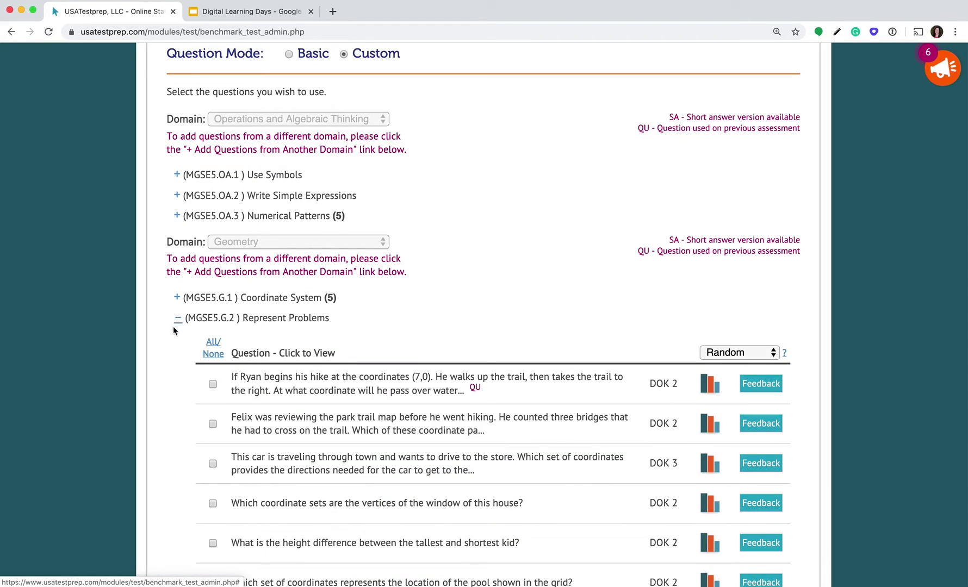
scroll(172, 330, down, 5)
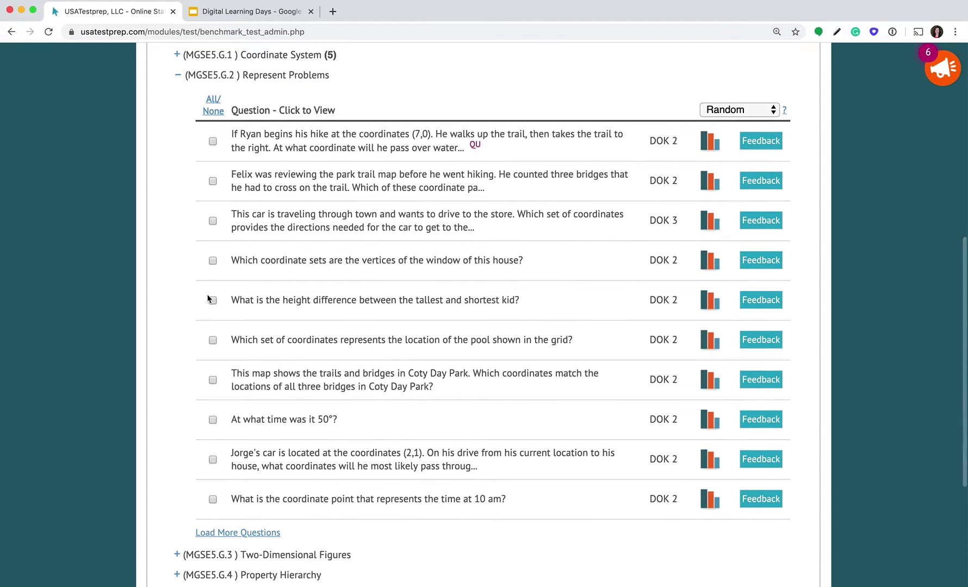
click(213, 260)
click(214, 301)
click(213, 340)
click(213, 380)
Step: Preview the Coty Day Park bridges question, then add "At what time was it 50°?" and collapse the Represent Problems list
click(267, 382)
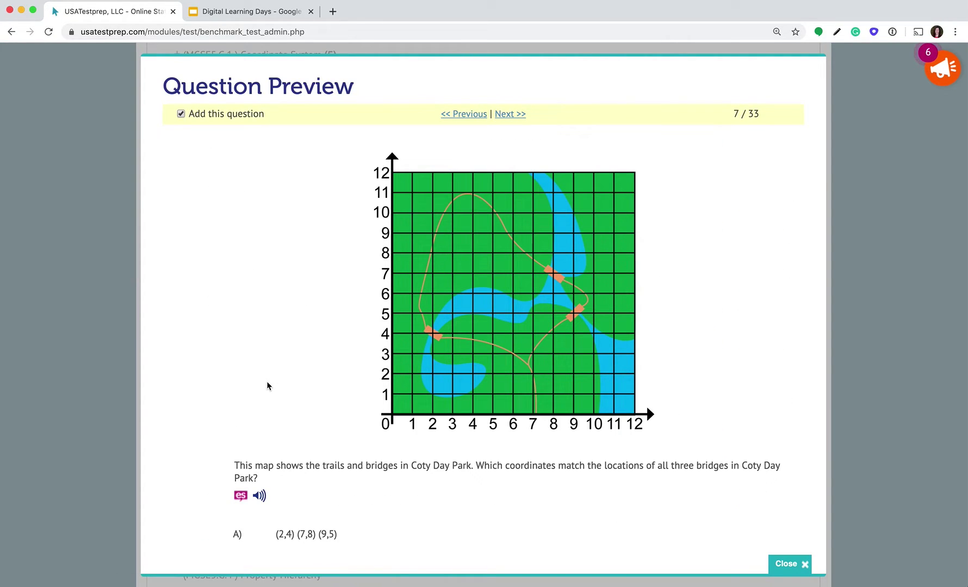
scroll(267, 383, down, 3)
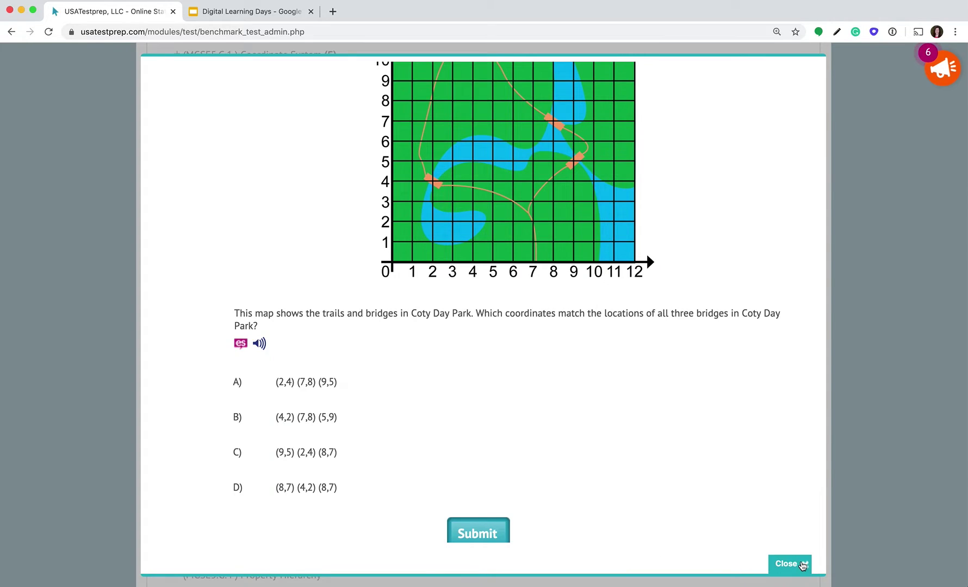
click(788, 564)
click(213, 420)
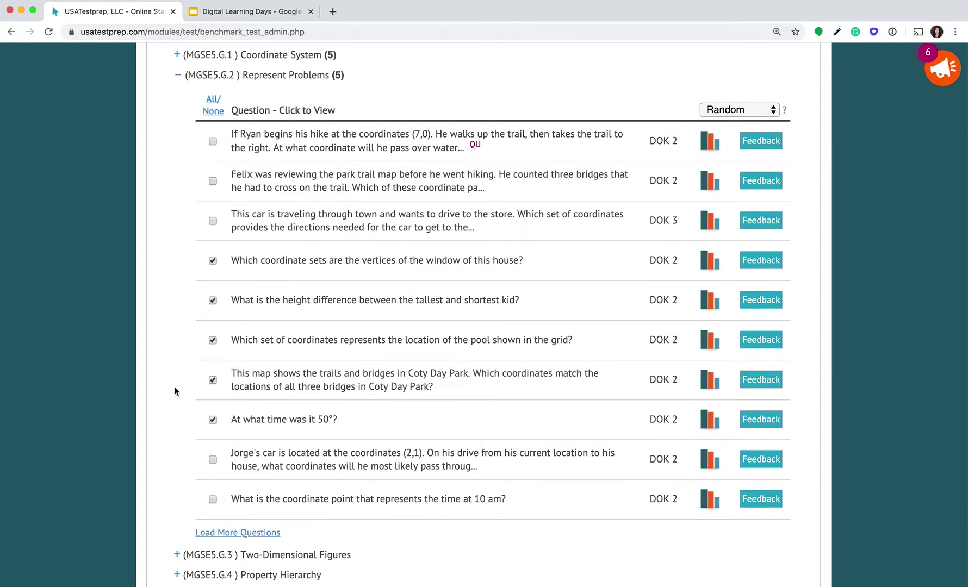
scroll(171, 380, up, 5)
click(178, 205)
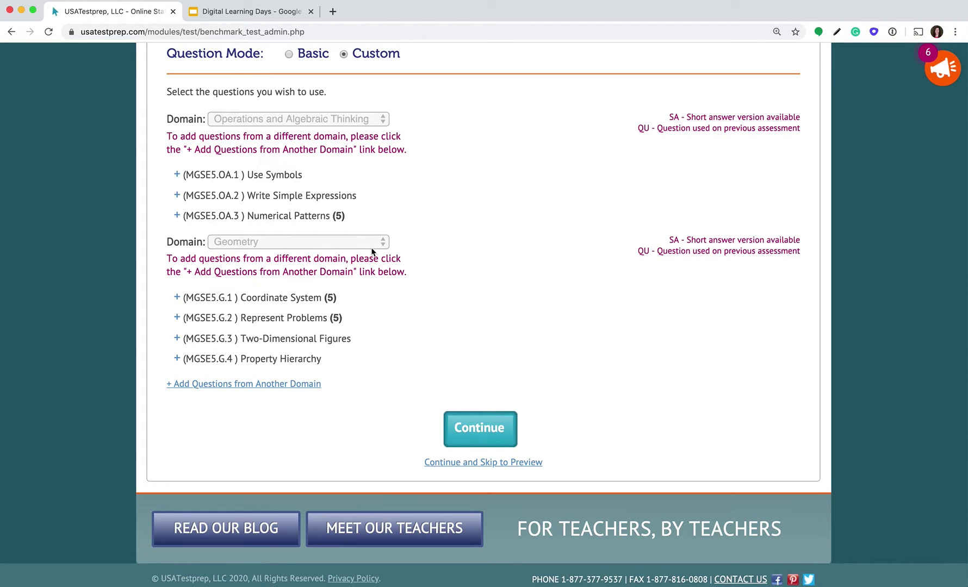
Step: Check the assessment's item and point totals, then continue past the questions stage and decline adding favorite questions
scroll(525, 313, up, 5)
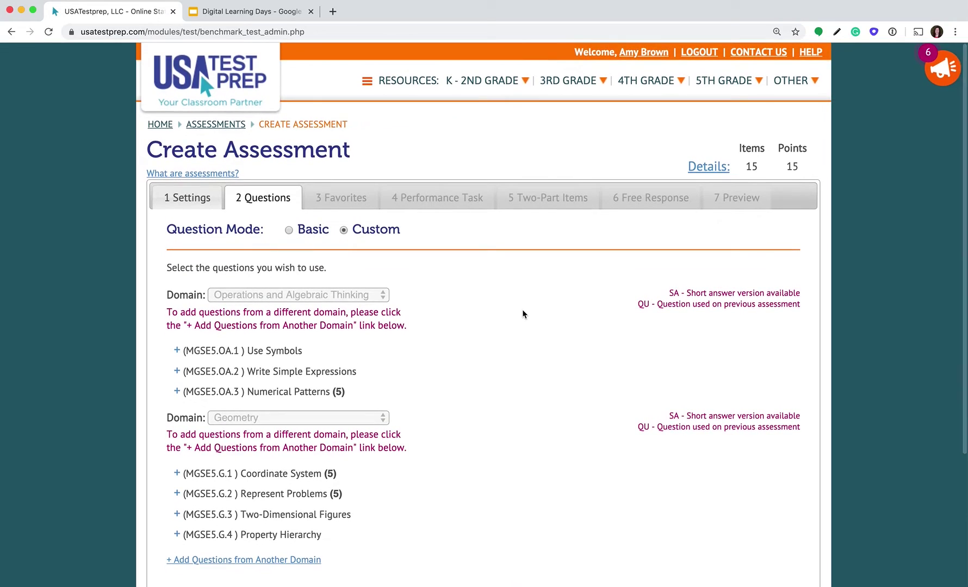
scroll(522, 314, down, 4)
scroll(514, 391, up, 2)
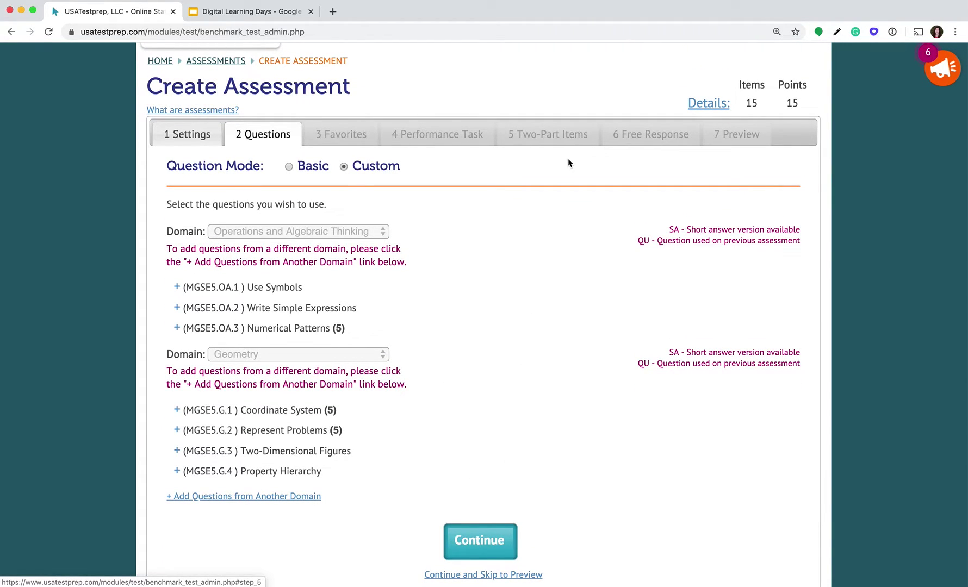
click(485, 541)
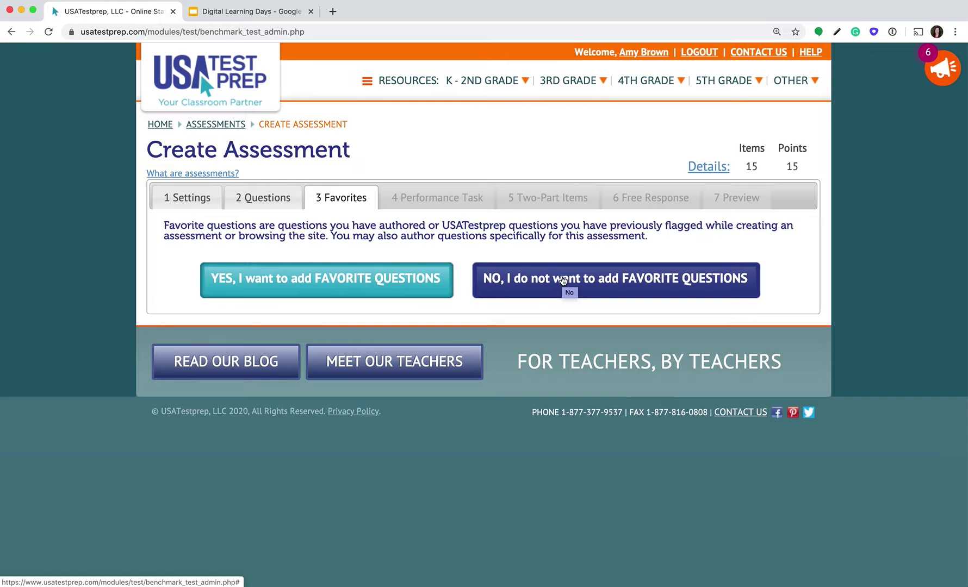
click(563, 280)
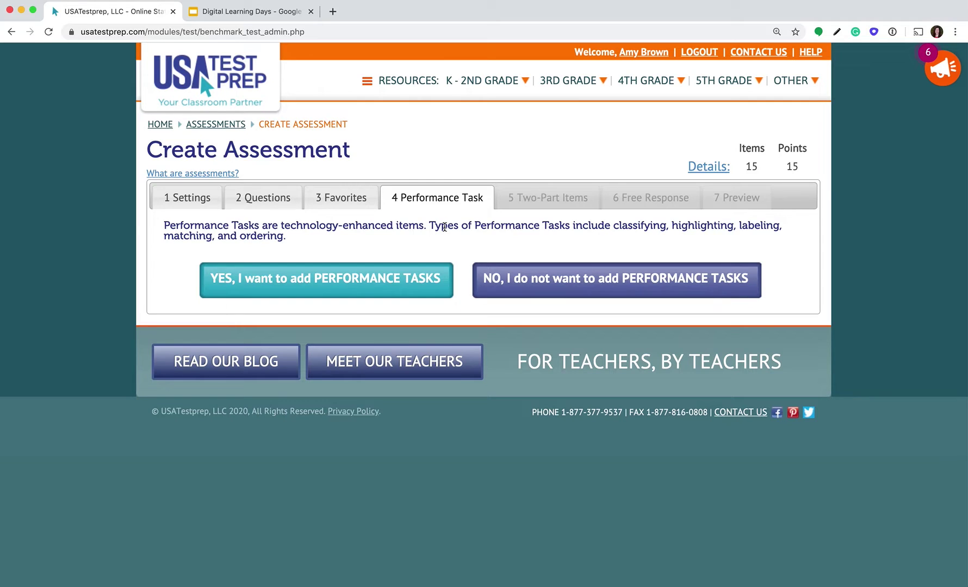
Step: Opt to add performance tasks, choose the Geometry domain and expand the MGSE5.G.1 Coordinate System tasks
click(275, 287)
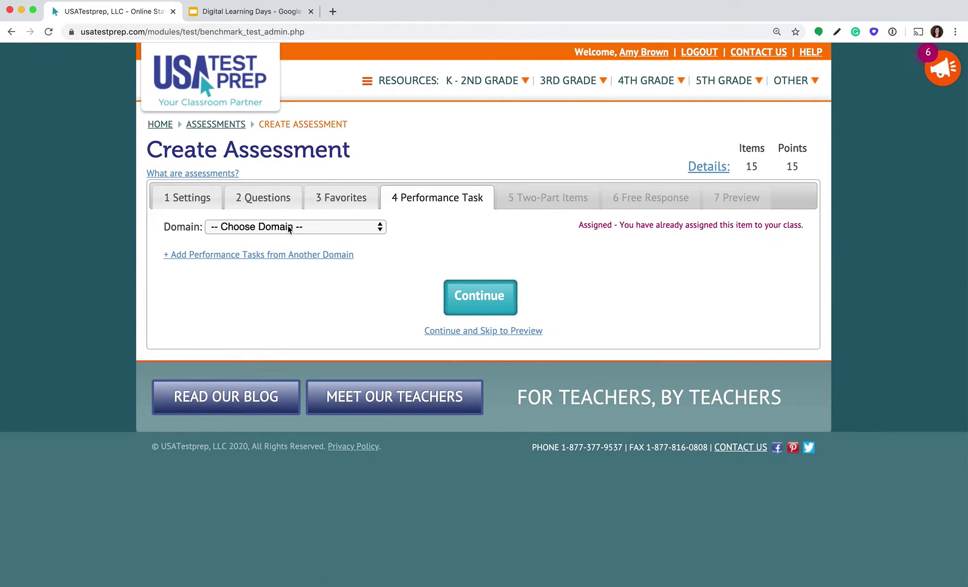
click(290, 228)
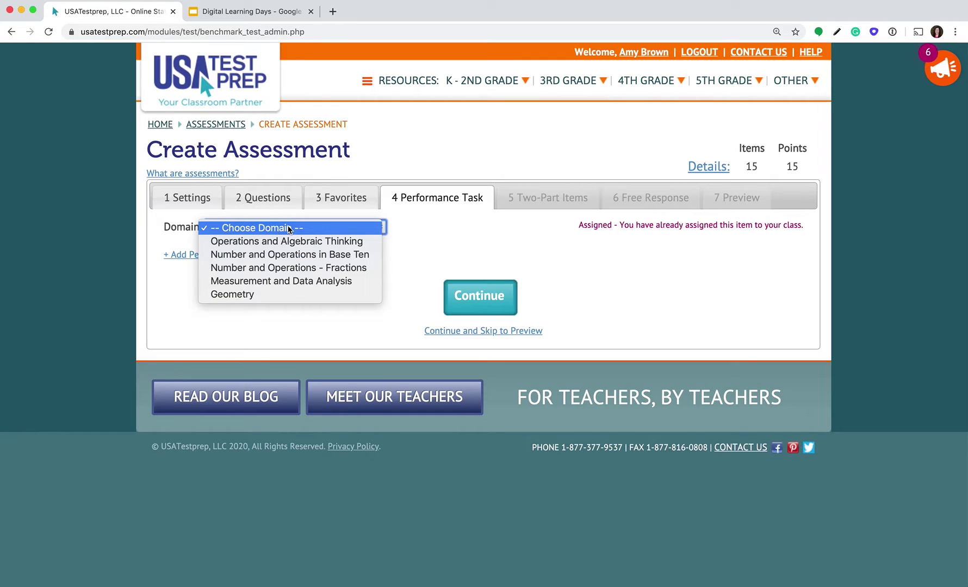
click(290, 295)
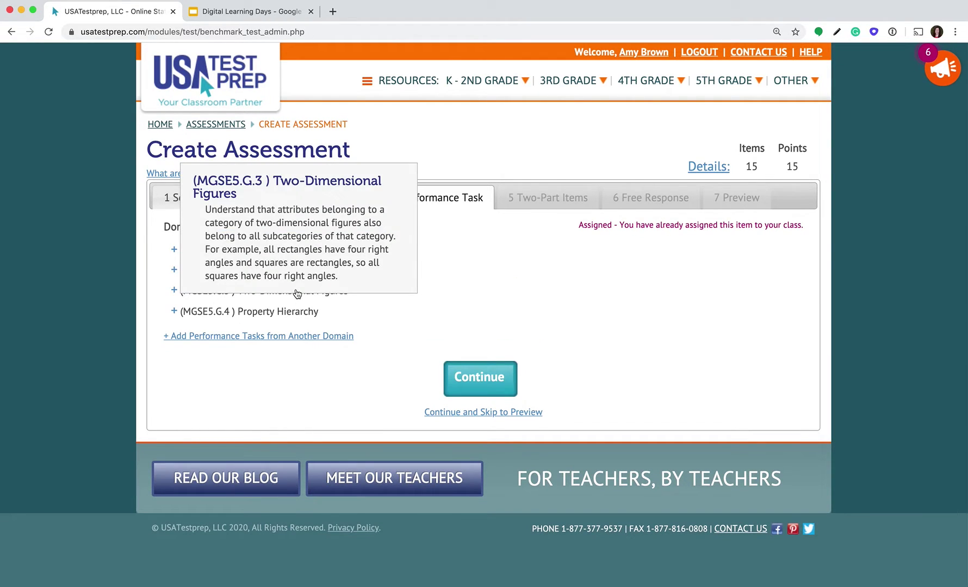
click(174, 251)
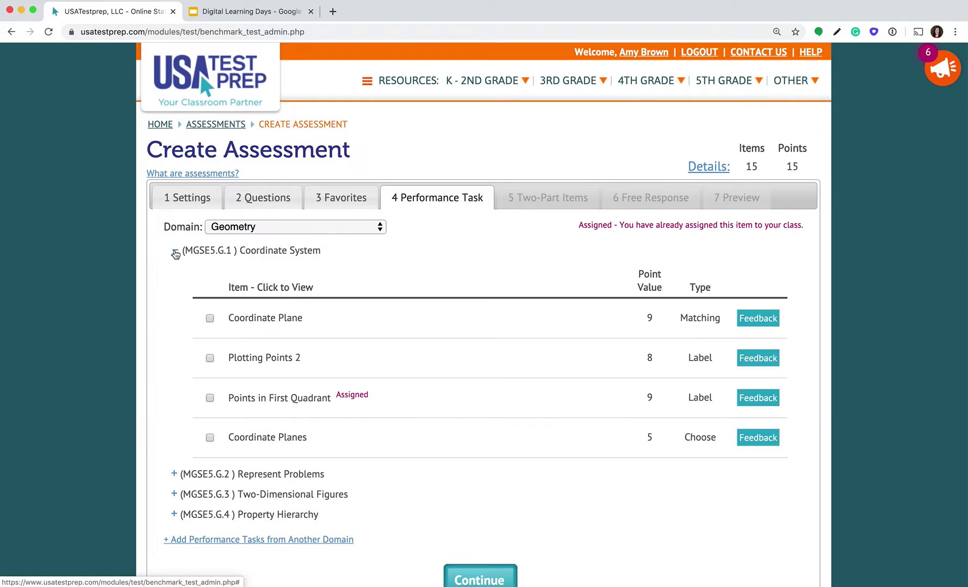
scroll(169, 272, down, 2)
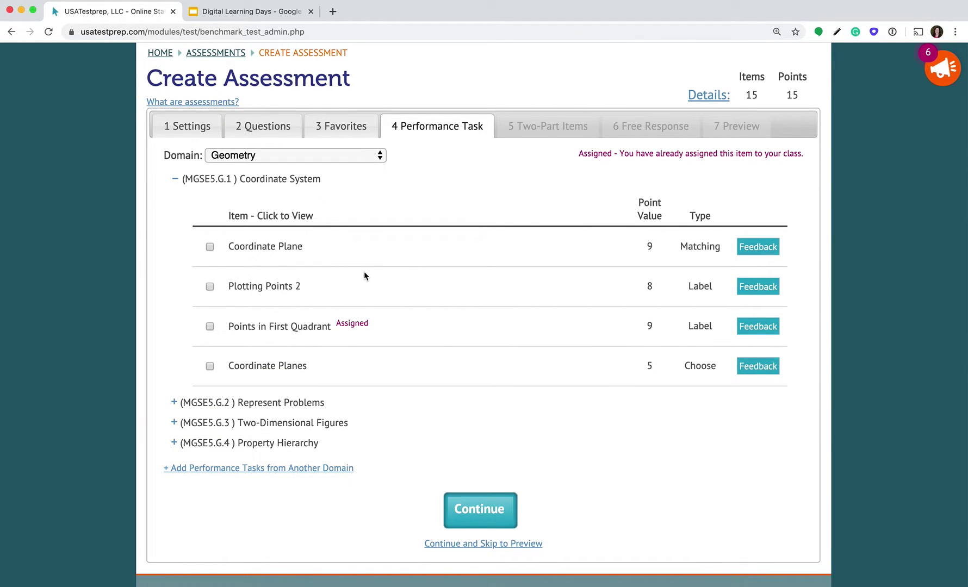
Step: Preview the Plotting Points 2 labeling task and add it to the assessment
click(264, 287)
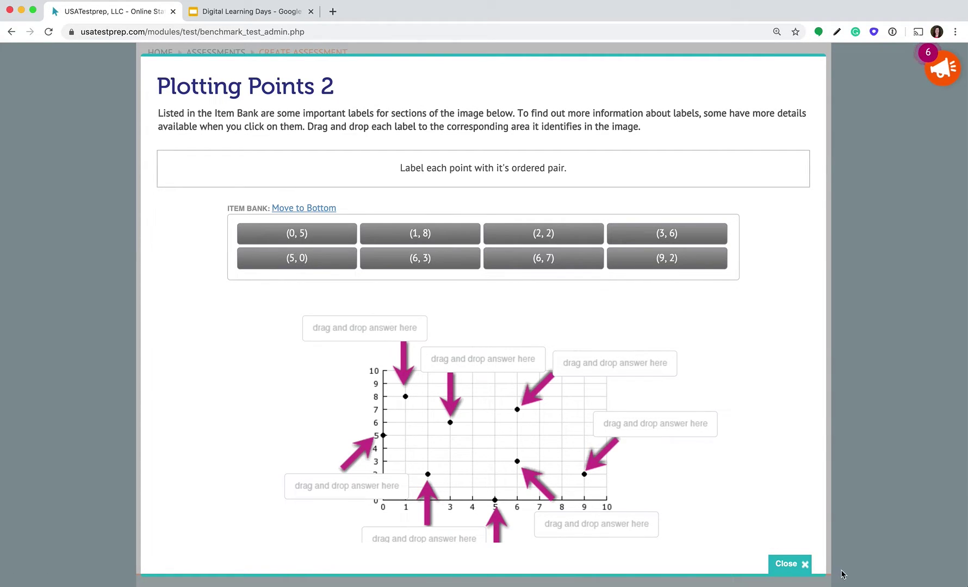
click(787, 566)
click(210, 288)
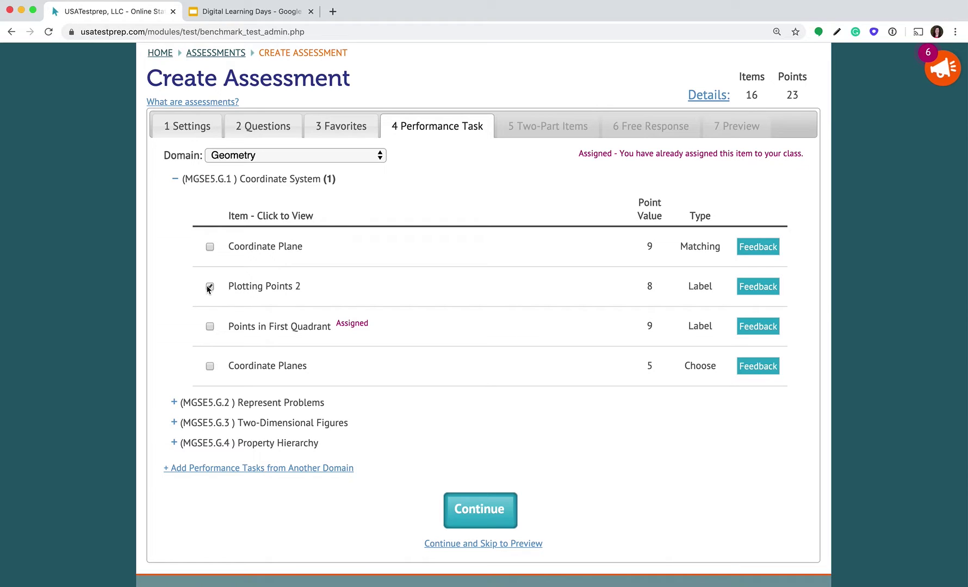
Step: Continue past the performance tasks stage, opt to add two-part items and choose the Geometry domain
click(175, 179)
click(451, 376)
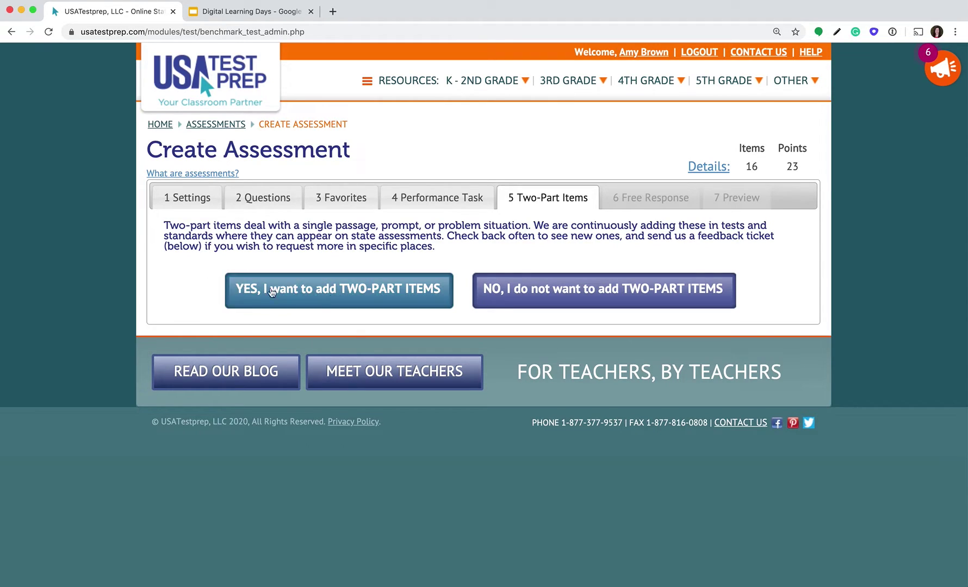
click(334, 299)
click(257, 229)
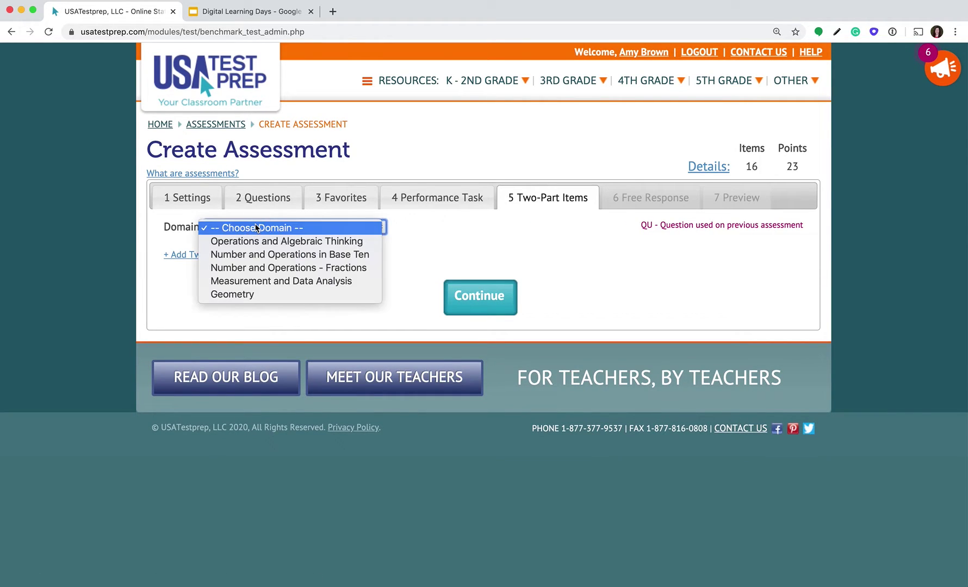
click(257, 296)
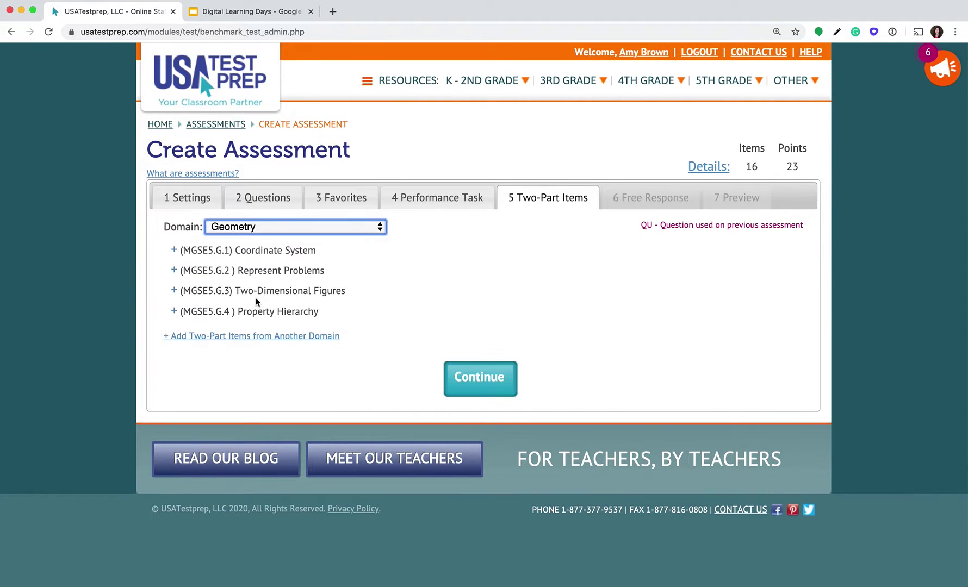
Step: Preview the First Quadrant Coordinates two-part item under MGSE5.G.2 Represent Problems, add it to the assessment and continue
click(175, 272)
click(294, 325)
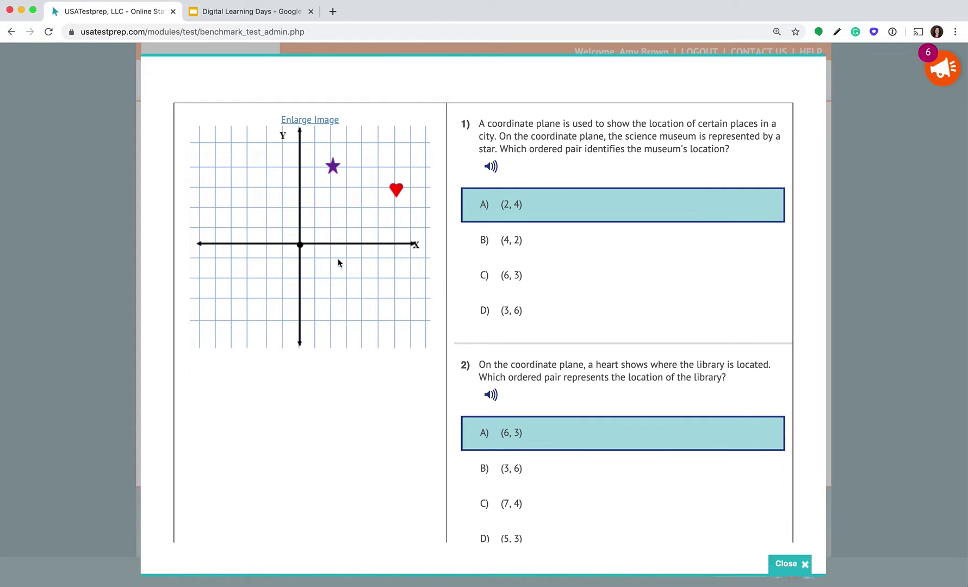
click(789, 564)
click(222, 326)
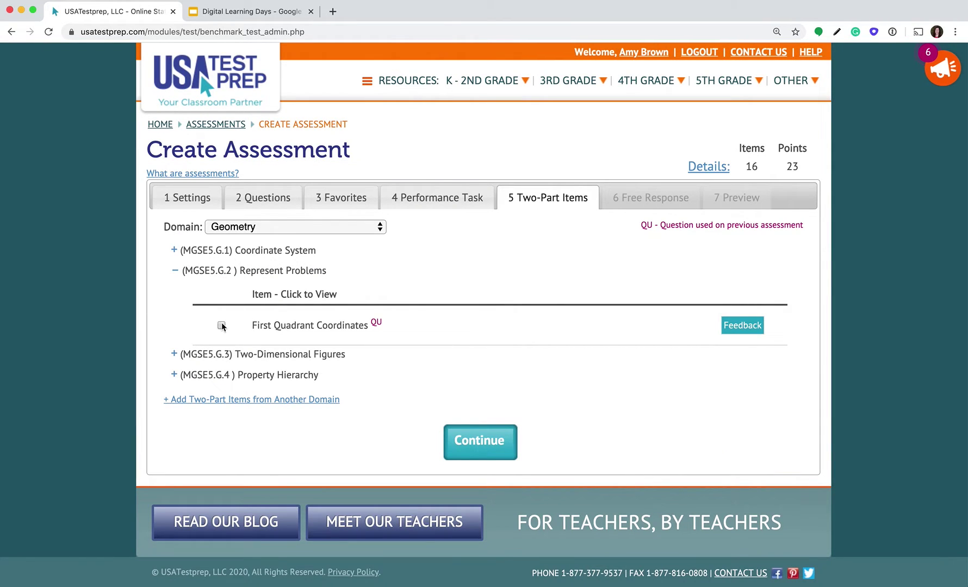
click(482, 441)
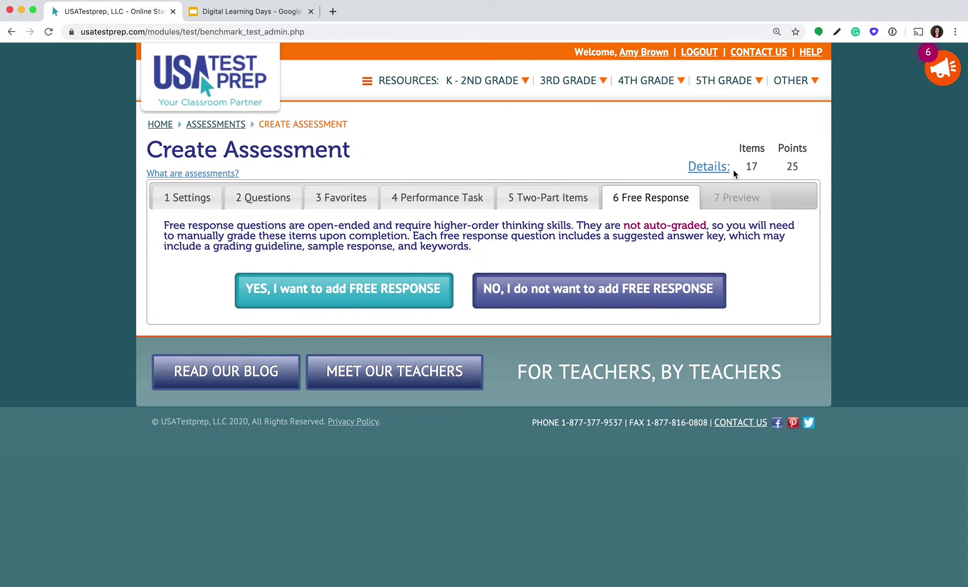
Step: Decline adding free response questions, then look over the previewed questions and save the assessment
click(541, 293)
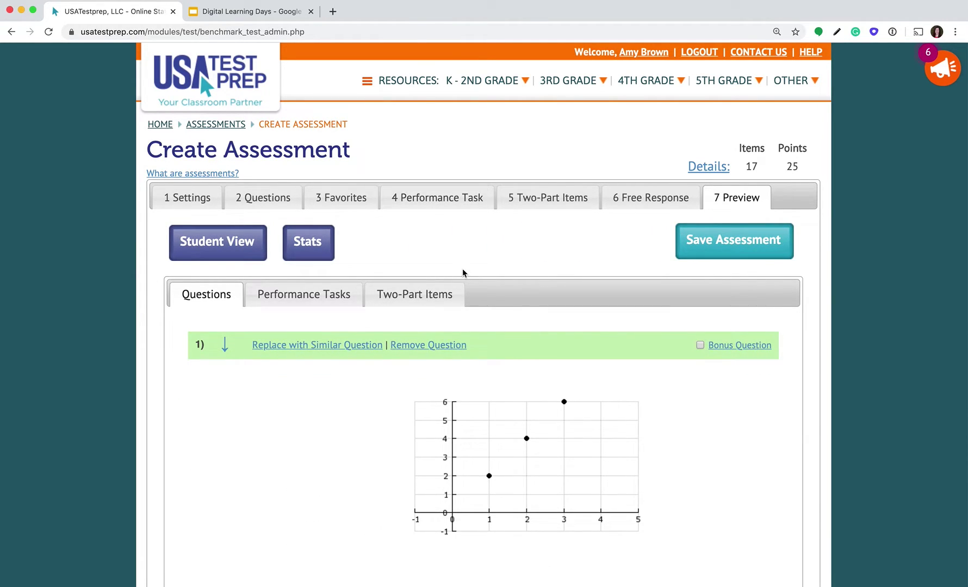
scroll(462, 271, down, 10)
scroll(462, 269, down, 20)
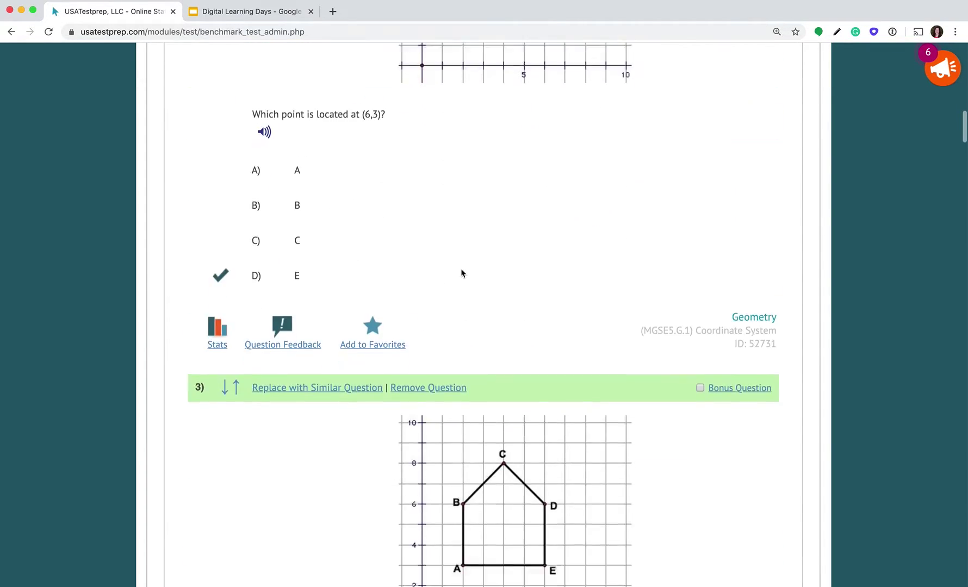
scroll(462, 272, down, 3)
scroll(462, 272, up, 20)
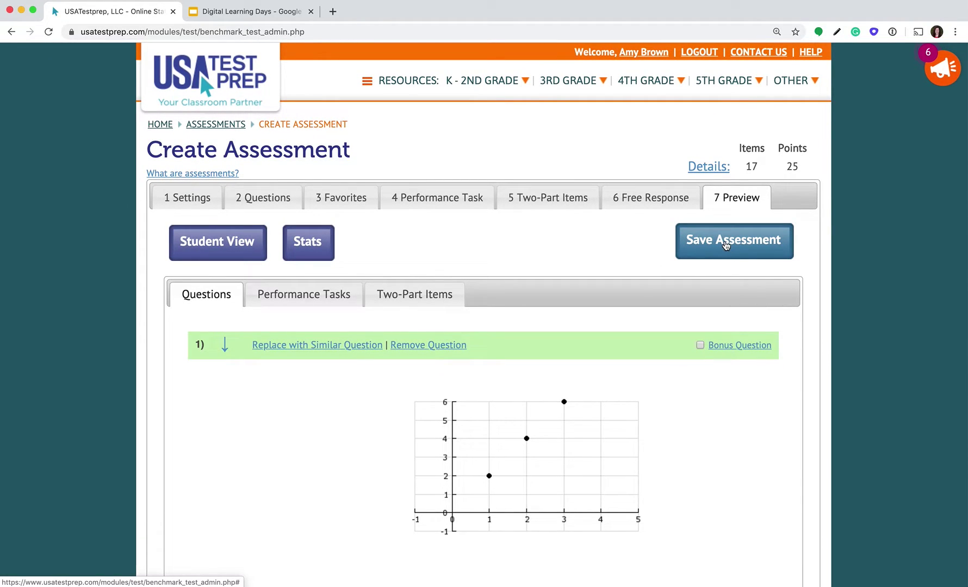
click(726, 245)
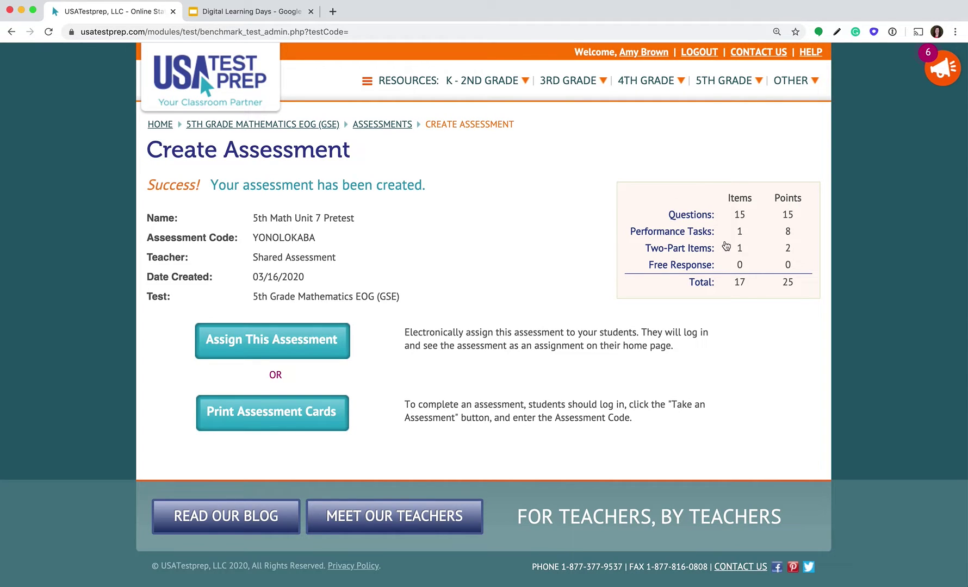
Step: Return to the home page and open the list of assessments to find 5th Math Unit 7 Pretest
click(159, 124)
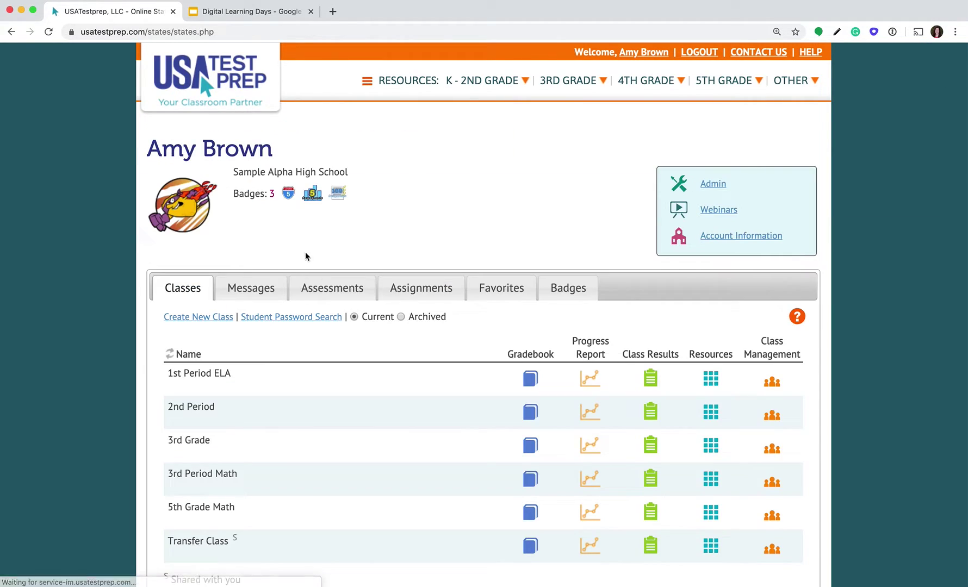
click(332, 287)
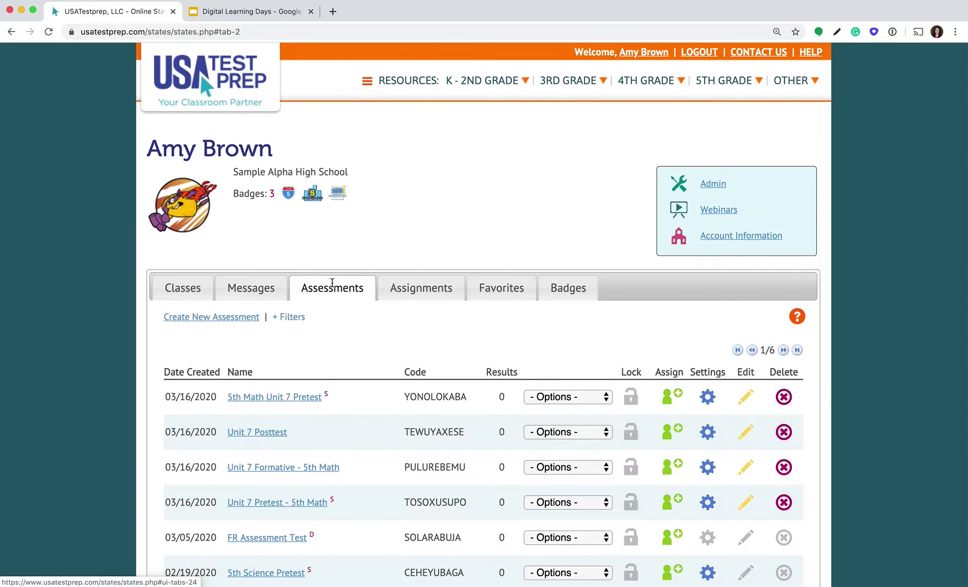
scroll(331, 283, down, 3)
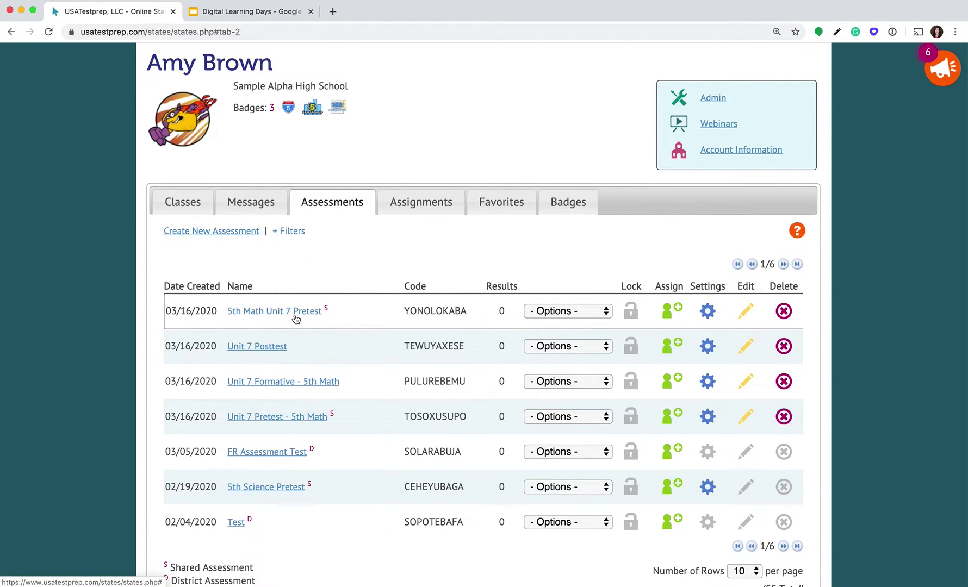
Step: Switch to the Digital Learning Days presentation, highlight "Formative Assessment" on the Plan slide, and return to USATestprep
click(237, 15)
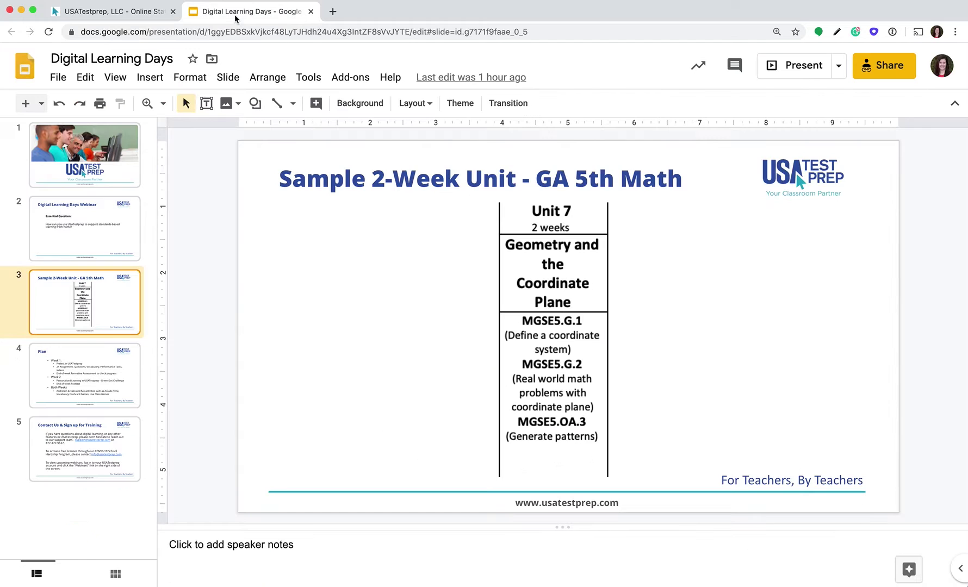
click(71, 377)
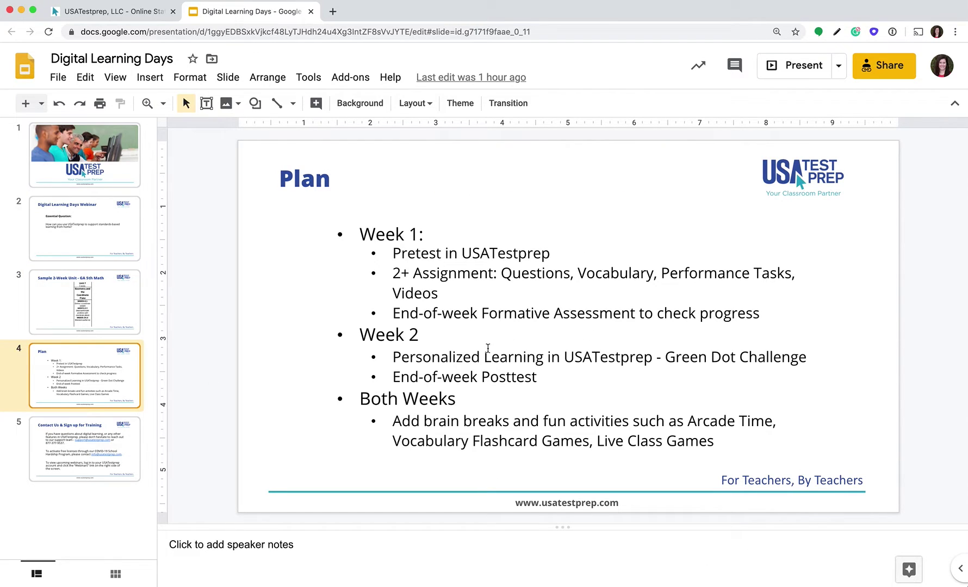
drag(484, 314, 625, 321)
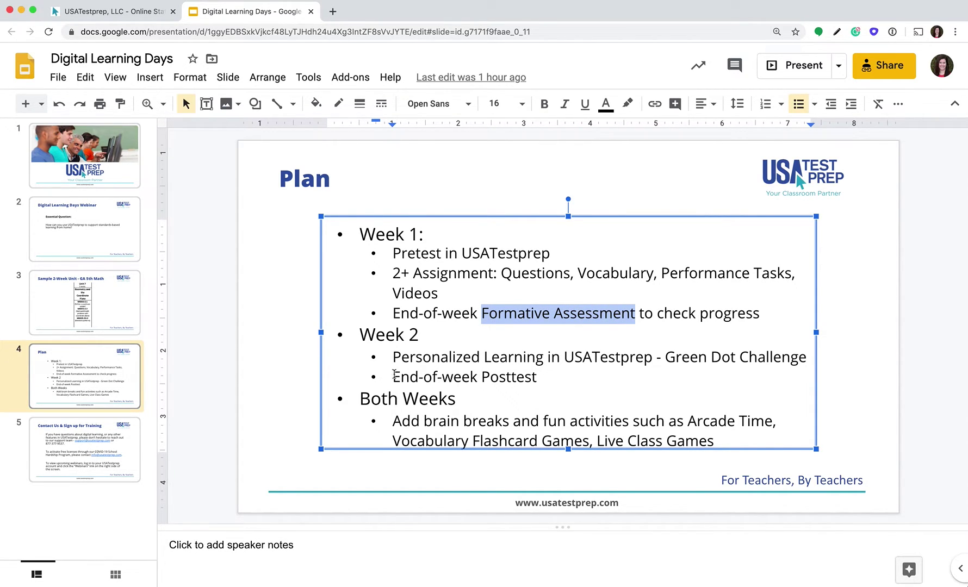
click(136, 12)
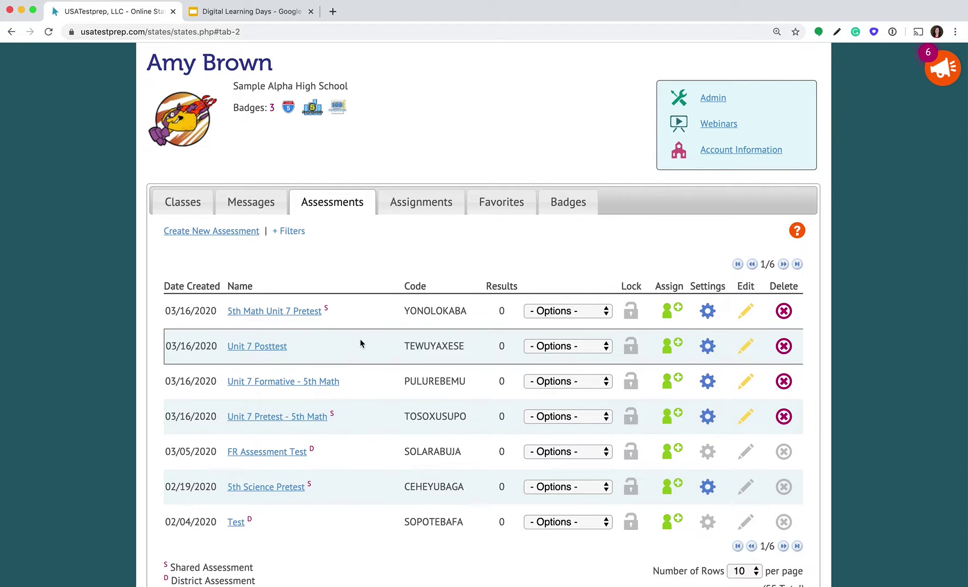
Step: Duplicate the 5th Math Unit 7 Pretest assessment
click(550, 312)
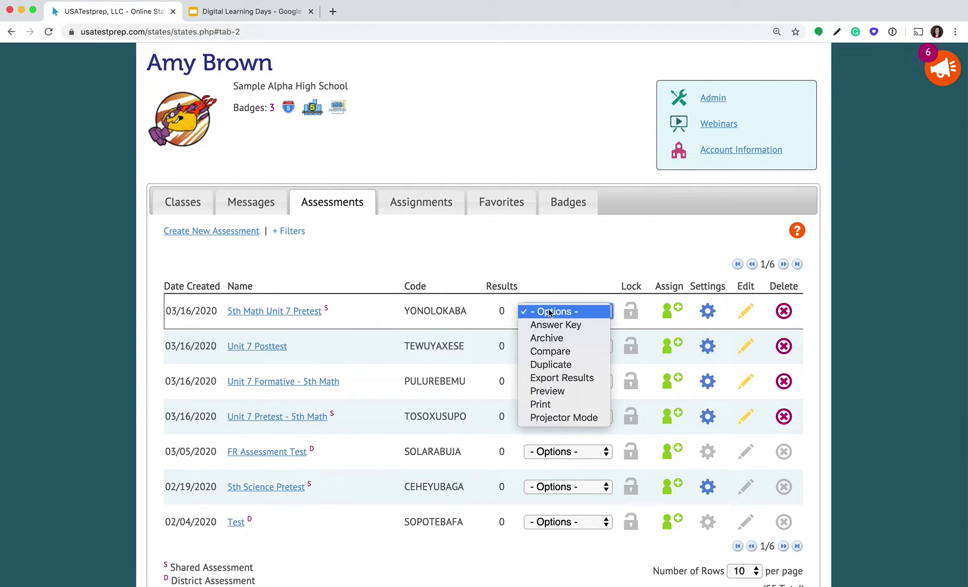
click(559, 370)
click(498, 360)
click(600, 362)
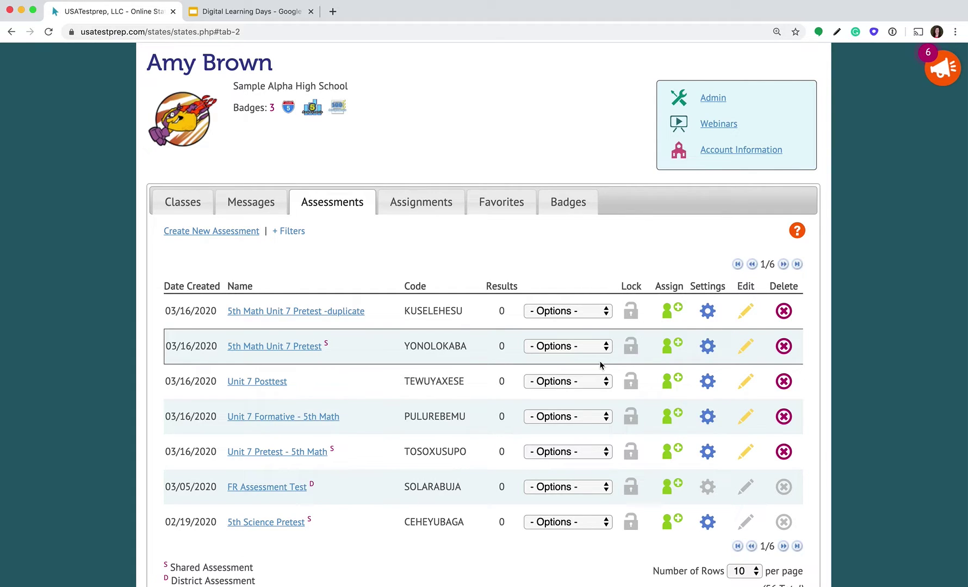
Step: Open the duplicated pretest for editing and rename it "5th Math Unit 7 Formative"
click(745, 313)
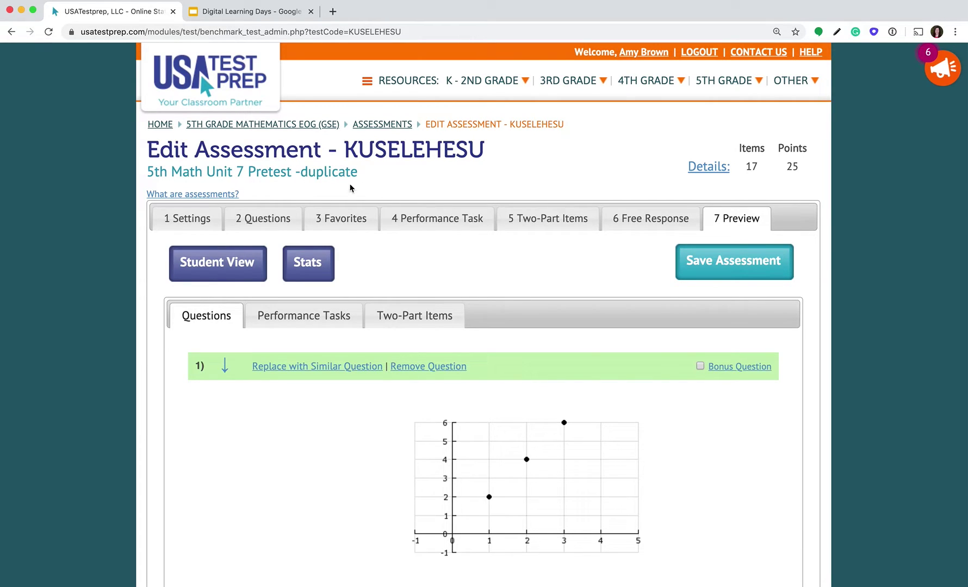
click(176, 231)
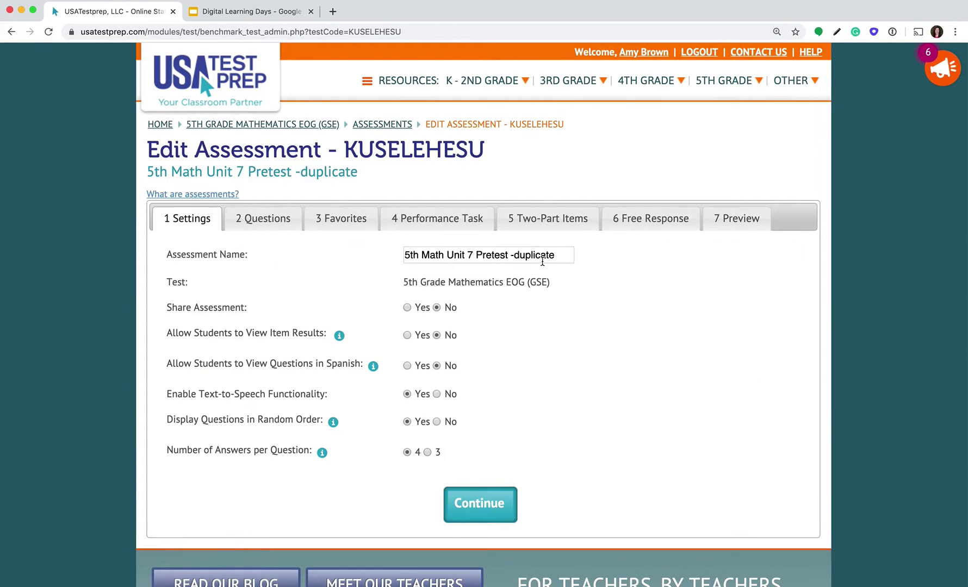
drag(565, 255, 475, 251)
text(Formativ)
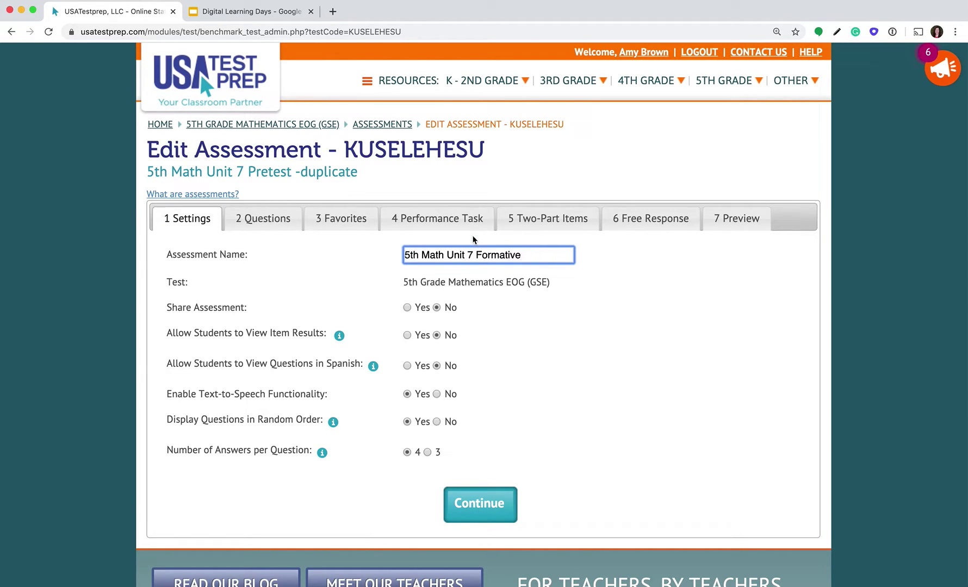
Step: Review question 1 in the assessment preview and replace it with similar question Option 2, "Which point is located at (9, 9)?"
click(727, 219)
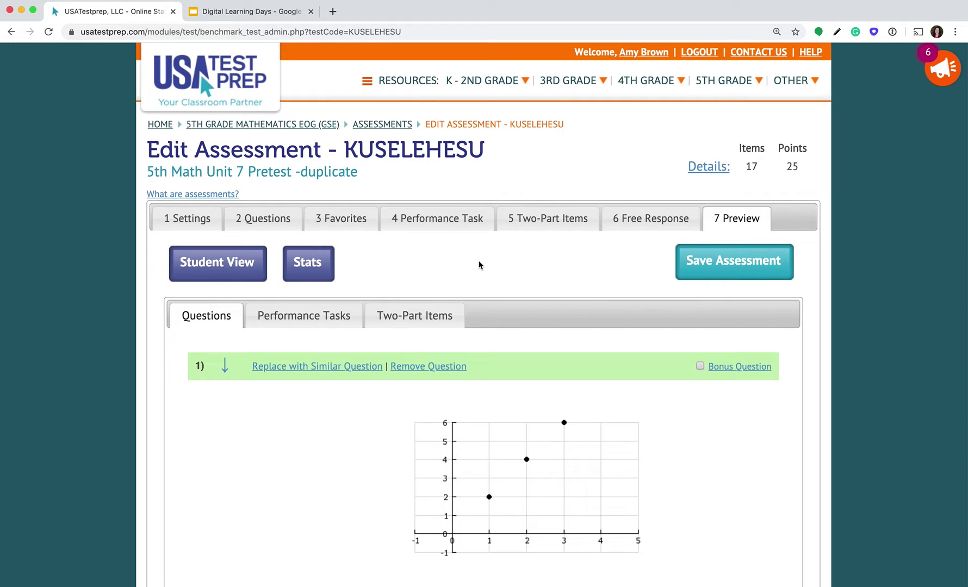
scroll(314, 421, down, 4)
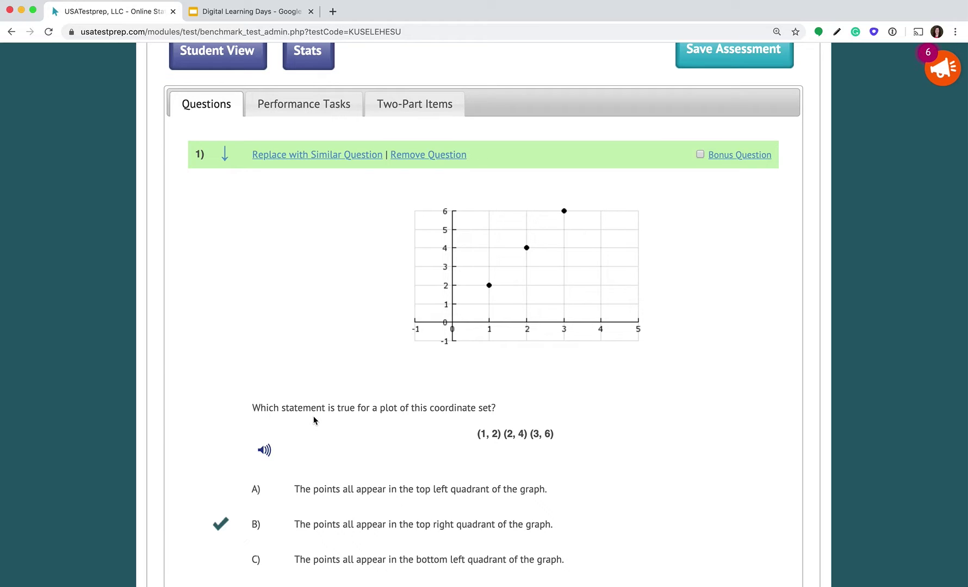
scroll(366, 409, down, 2)
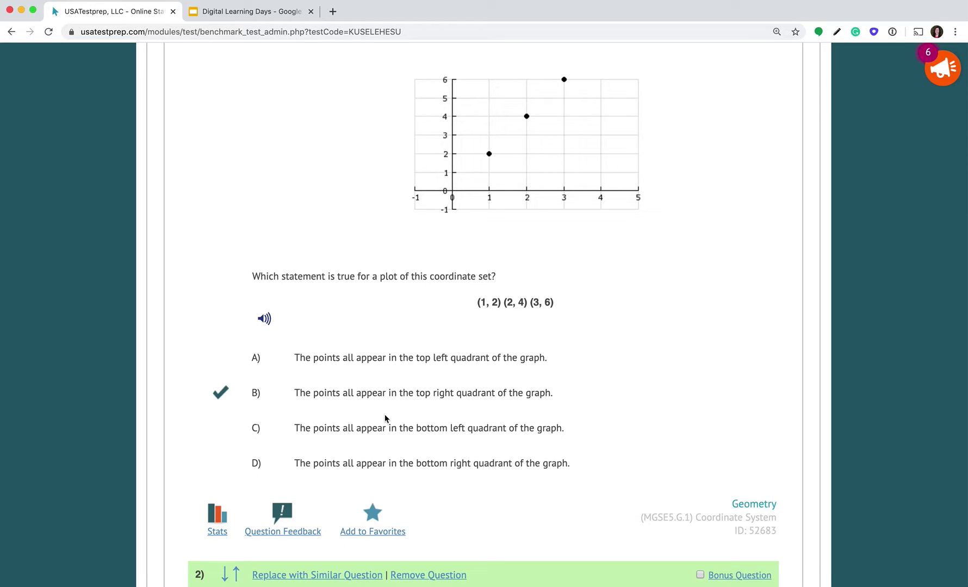
scroll(384, 414, up, 3)
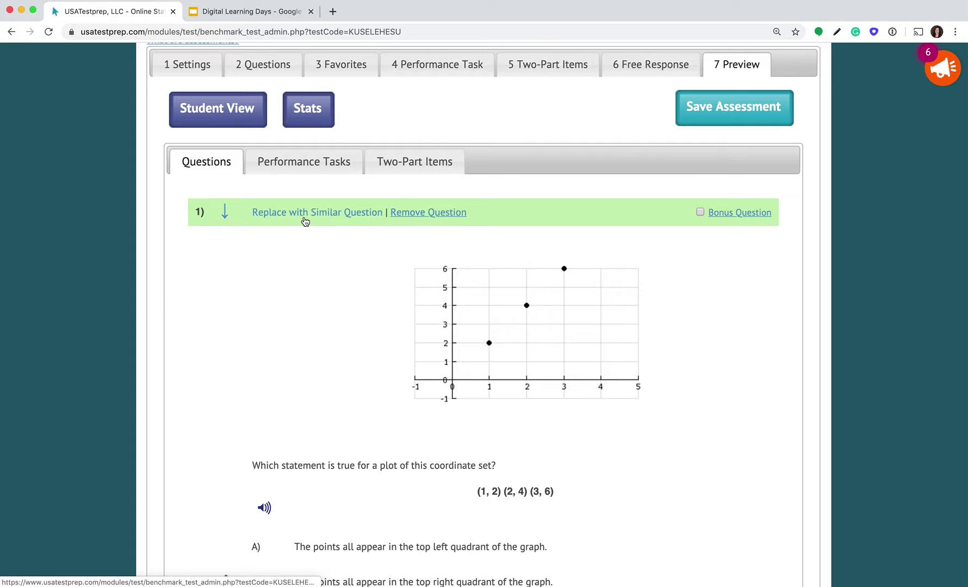
click(304, 213)
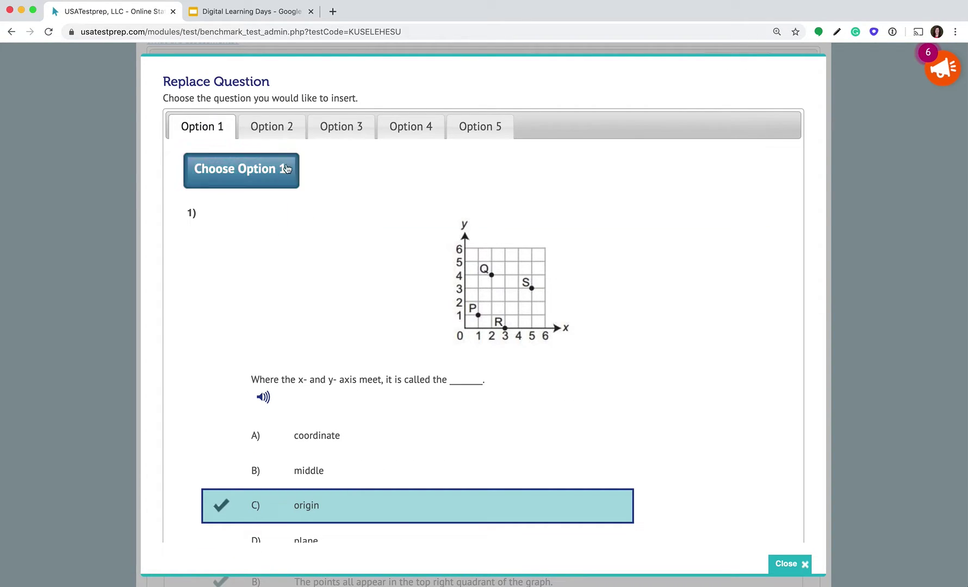
click(273, 128)
click(241, 177)
Step: Replace question 2 with similar question Option 2, "Which point is located at (3, 6)?"
scroll(343, 397, down, 10)
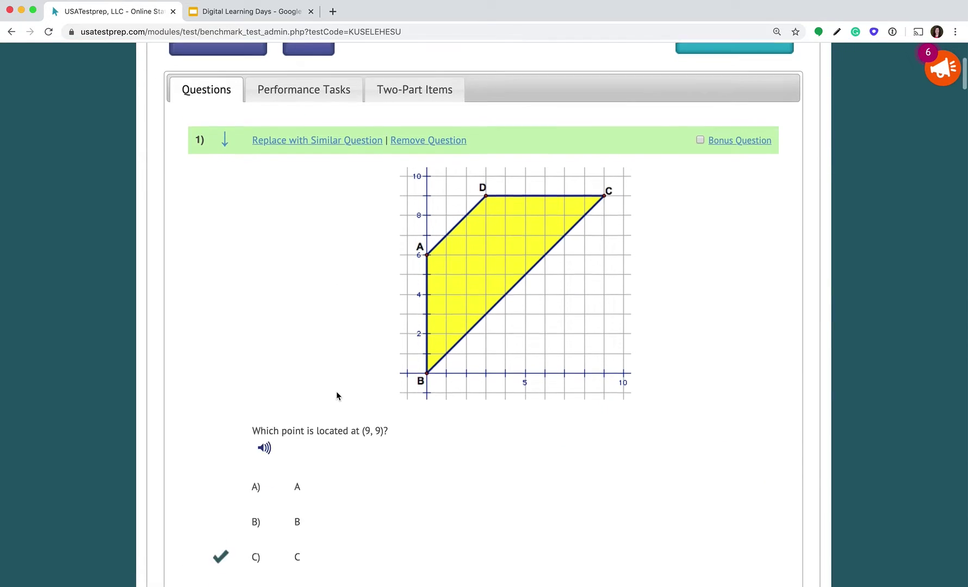
click(304, 241)
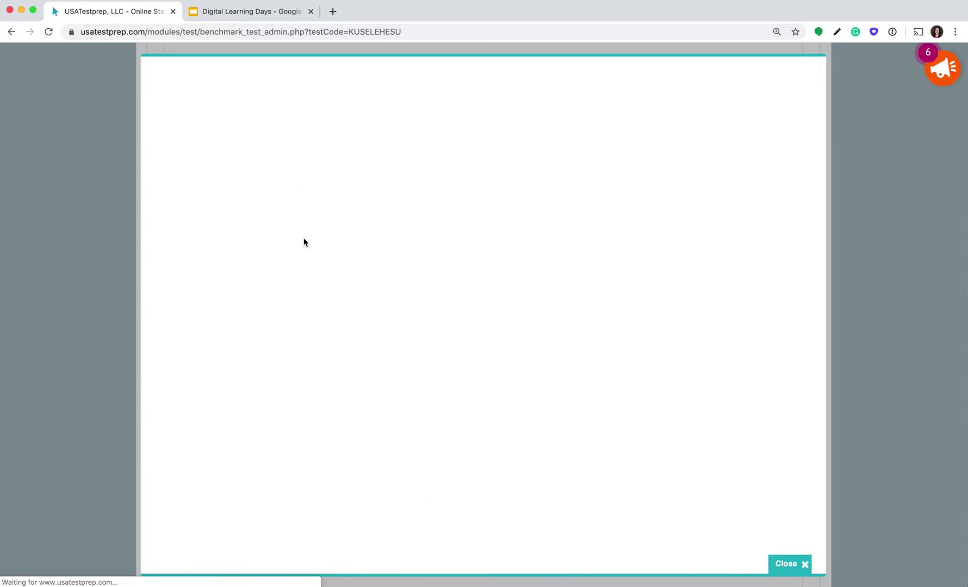
click(288, 132)
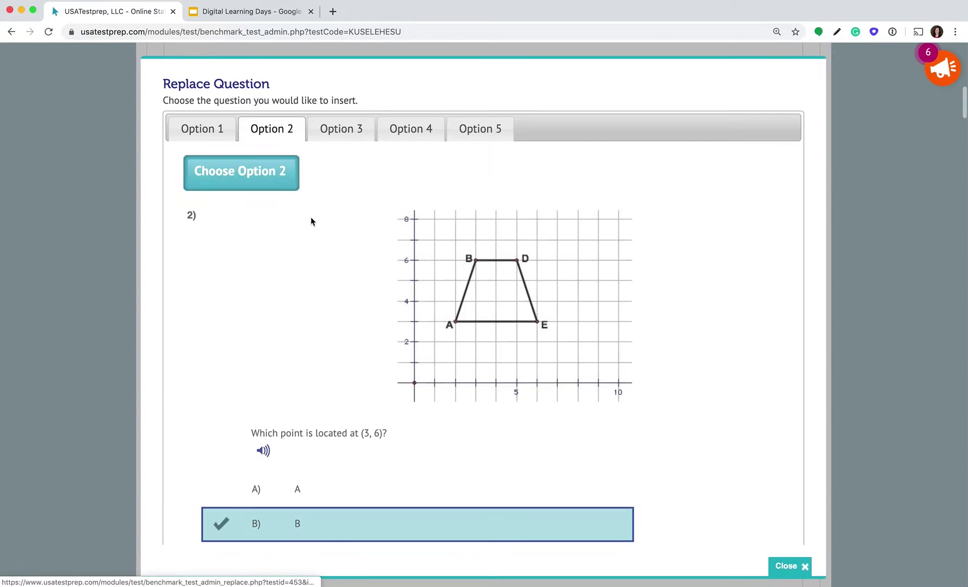
click(258, 180)
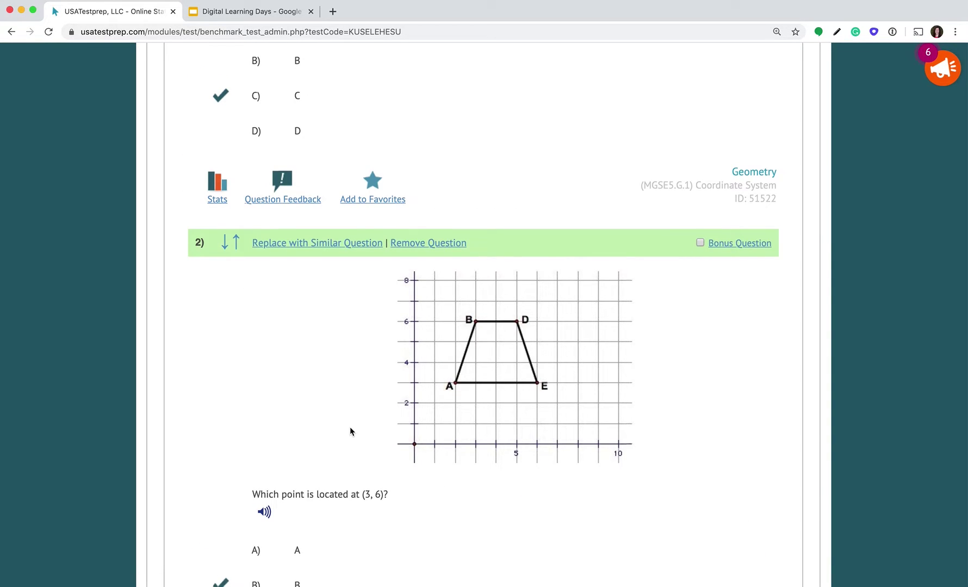
Step: Replace question 3 with similar question Option 2, "Which point is located at (2,7)?"
scroll(349, 426, down, 8)
click(317, 322)
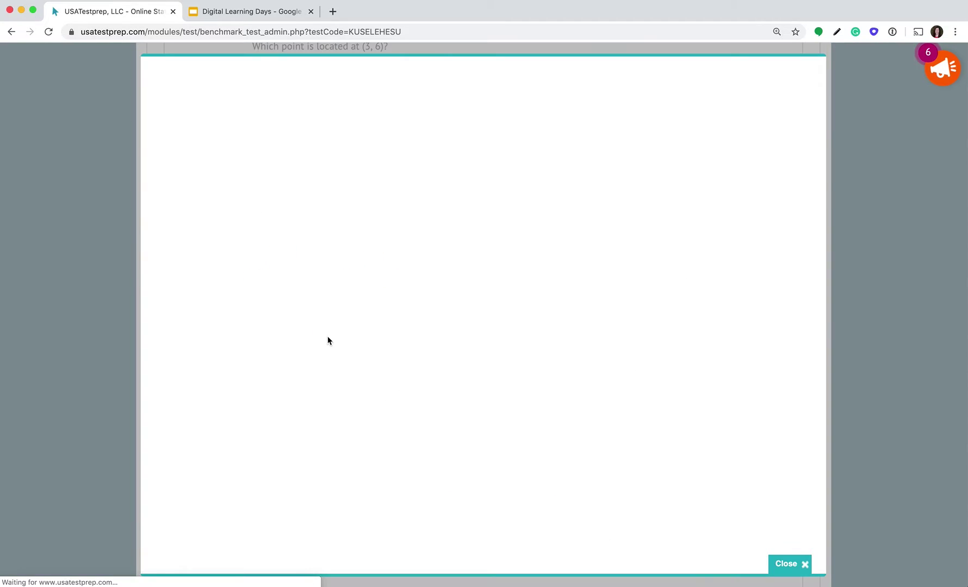
click(271, 127)
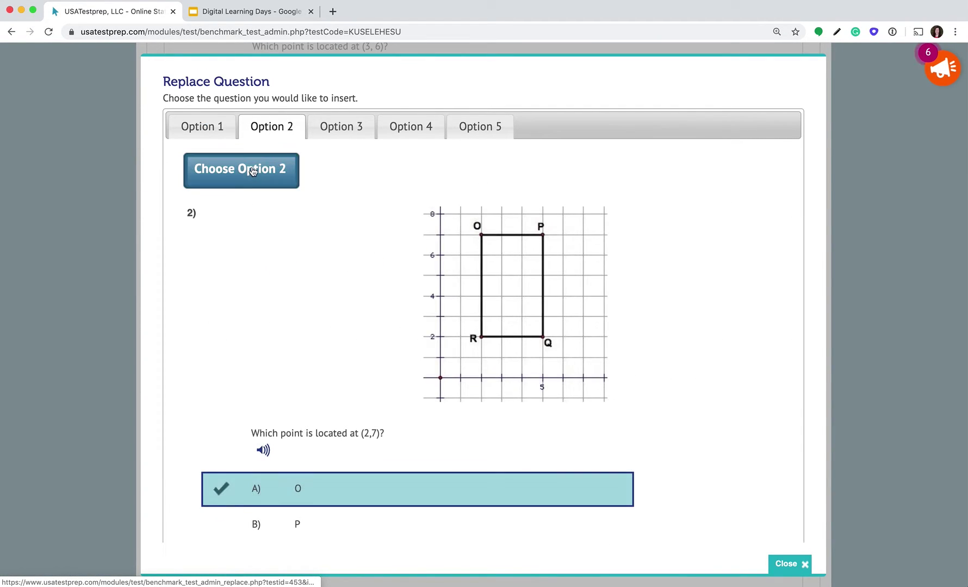
click(251, 167)
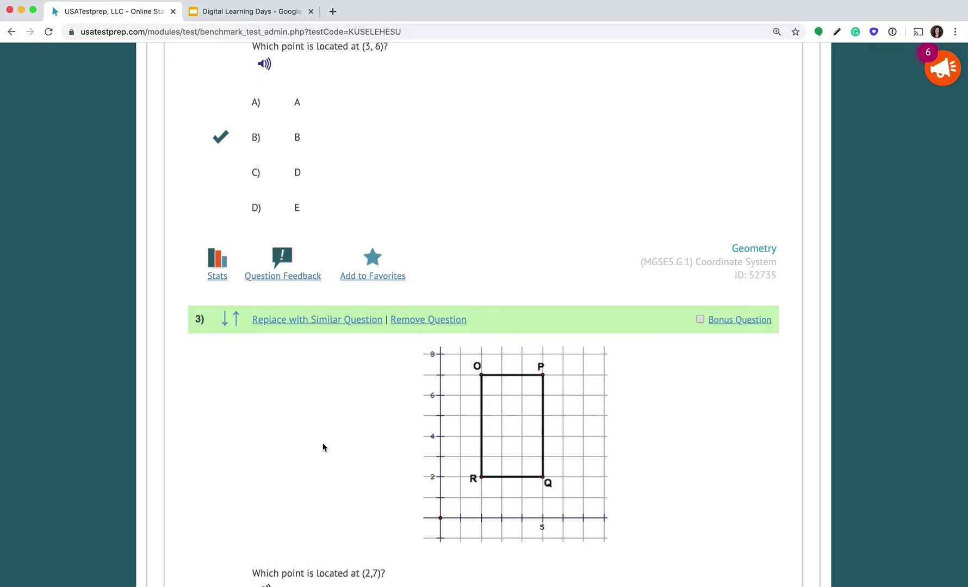
scroll(322, 447, down, 9)
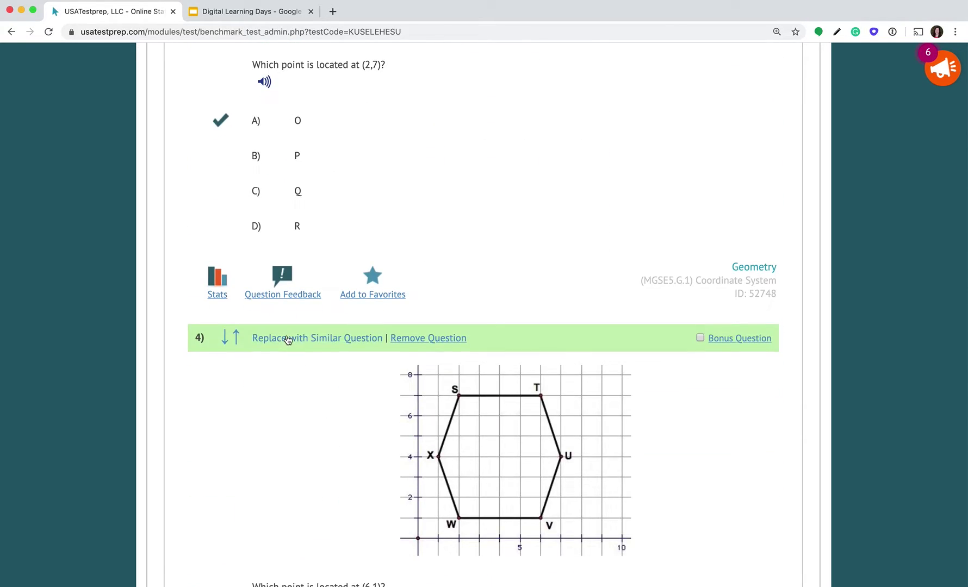
Step: Replace question 4 with similar question Option 2, "Which point is located at (3,4)?"
click(288, 340)
click(270, 127)
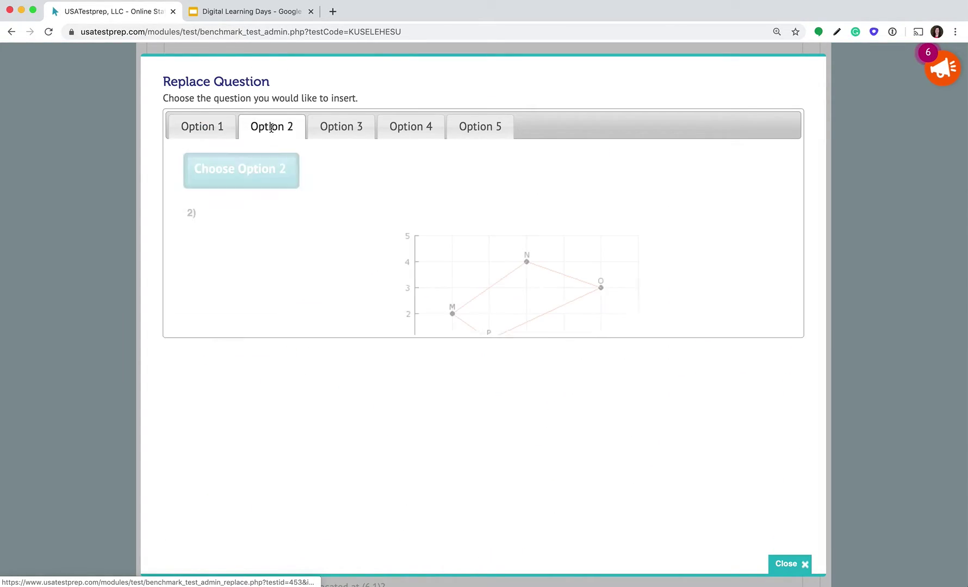
click(245, 168)
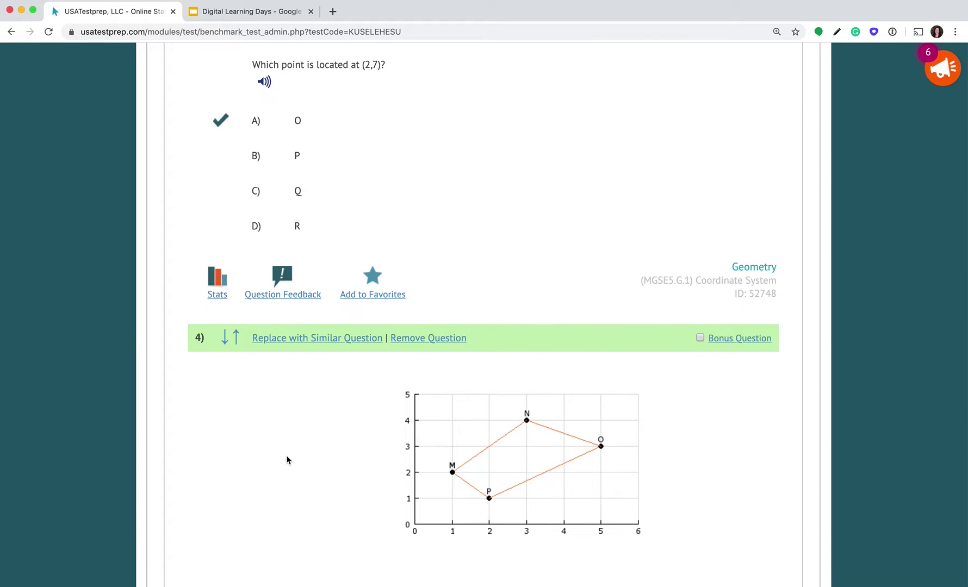
scroll(287, 460, down, 12)
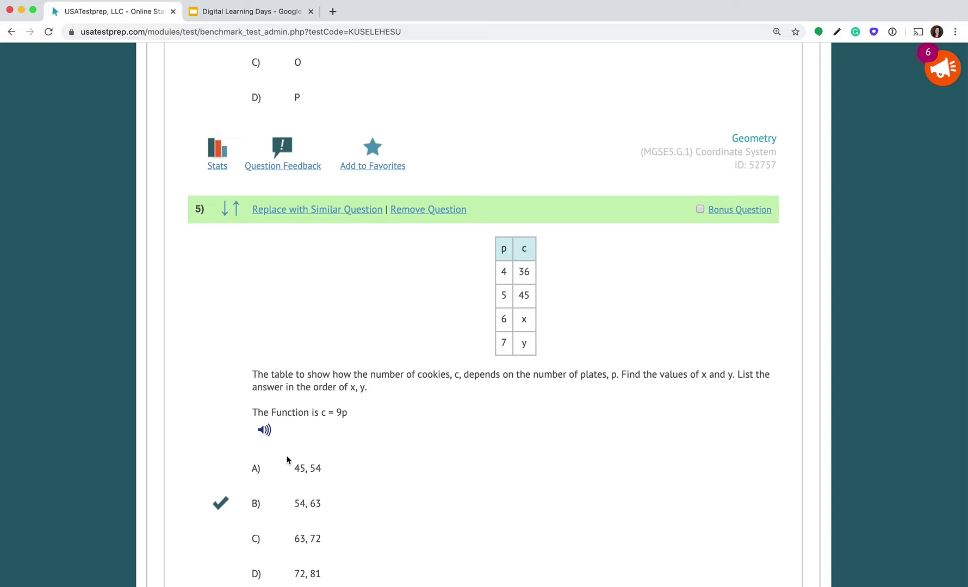
Step: Save the edited "5th Math Unit 7 Formative" assessment
scroll(568, 294, up, 20)
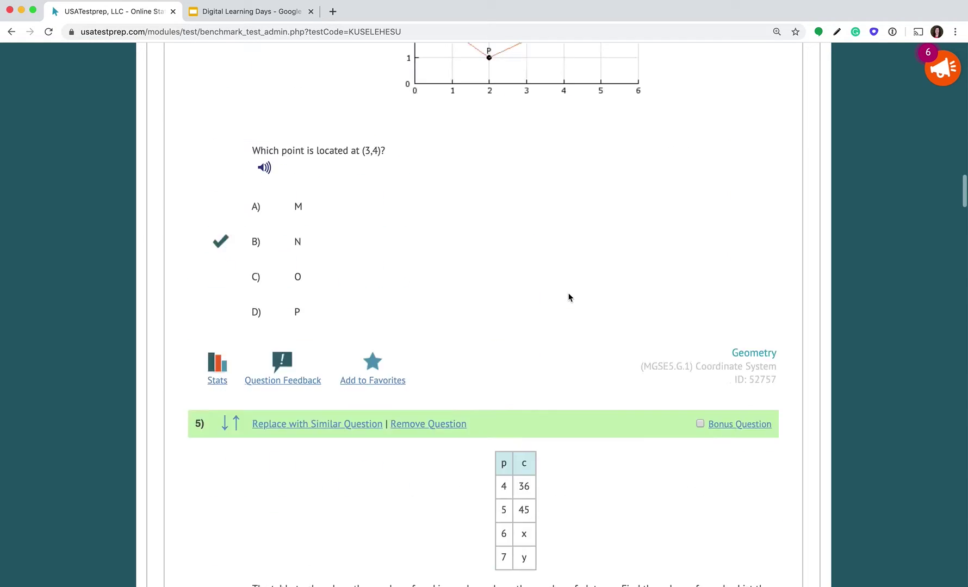
scroll(568, 294, up, 5)
click(733, 265)
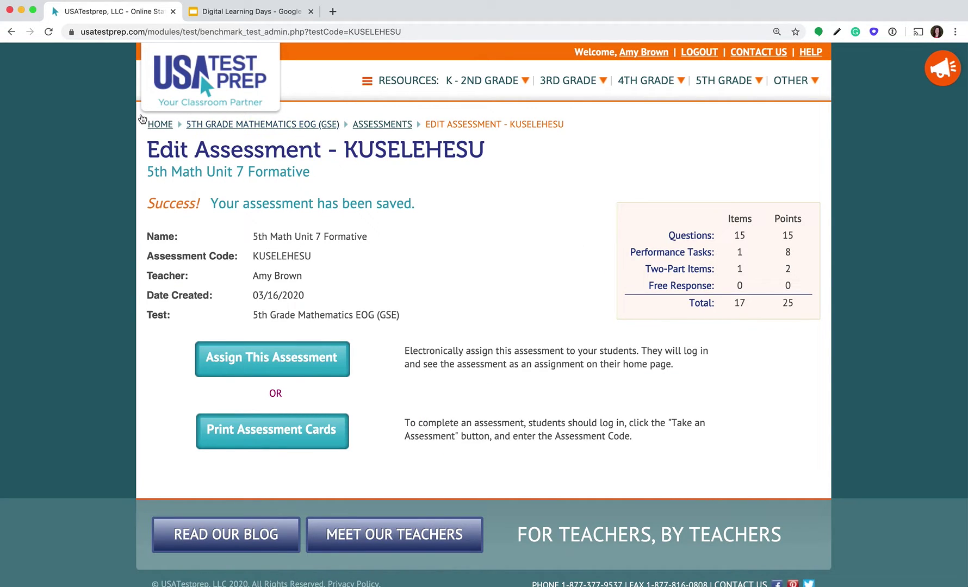
Step: Return to the home page's assessment list and duplicate "5th Math Unit 7 Formative"
click(154, 124)
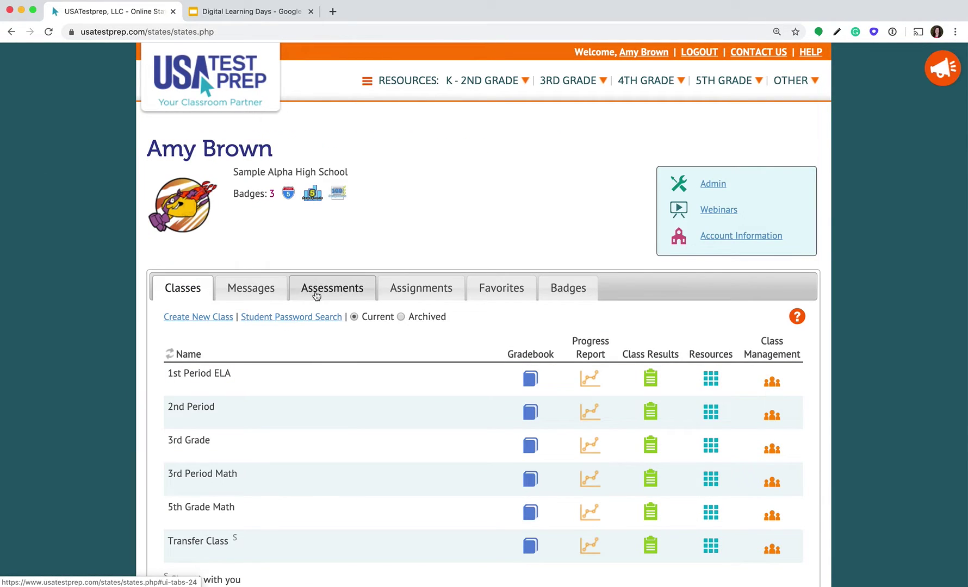
click(319, 291)
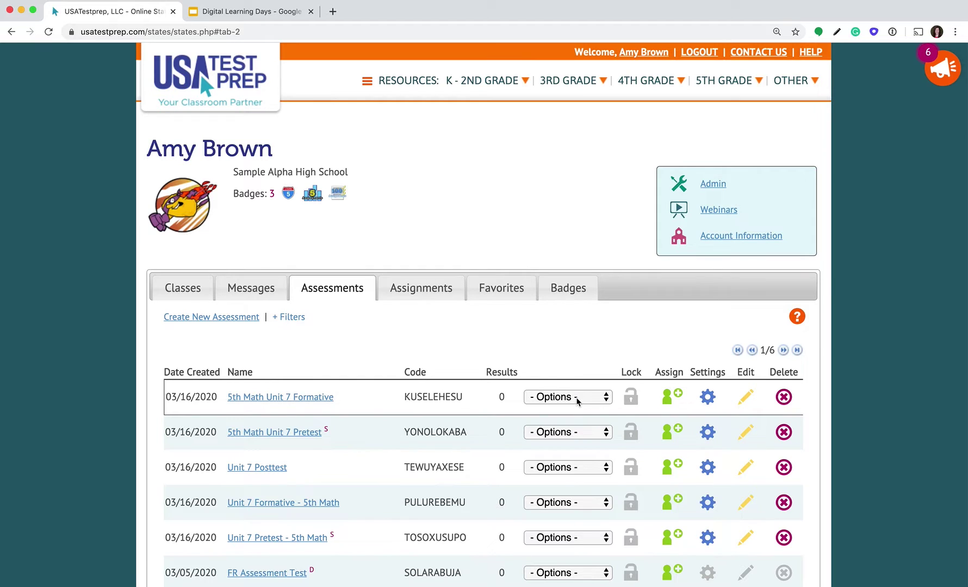
click(579, 396)
click(581, 450)
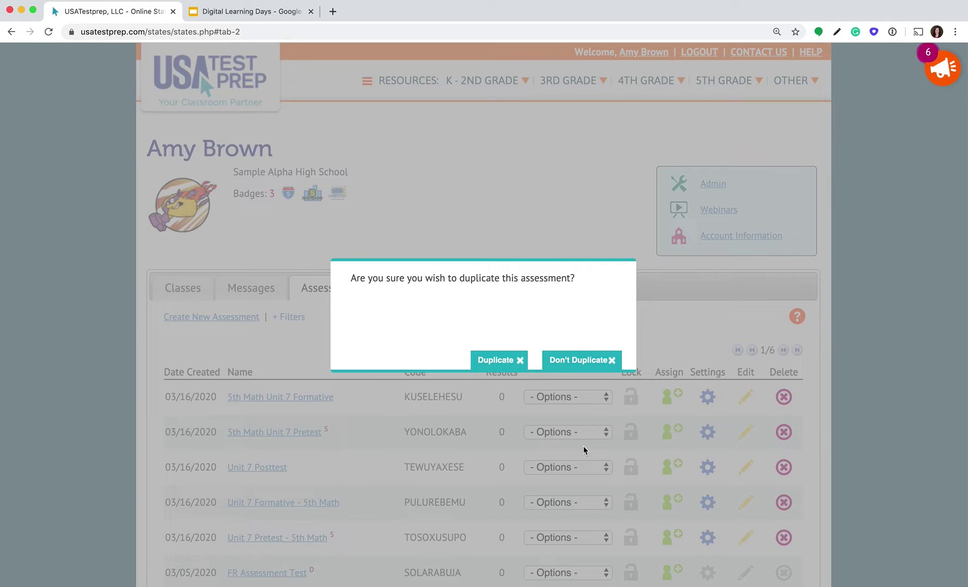
click(486, 361)
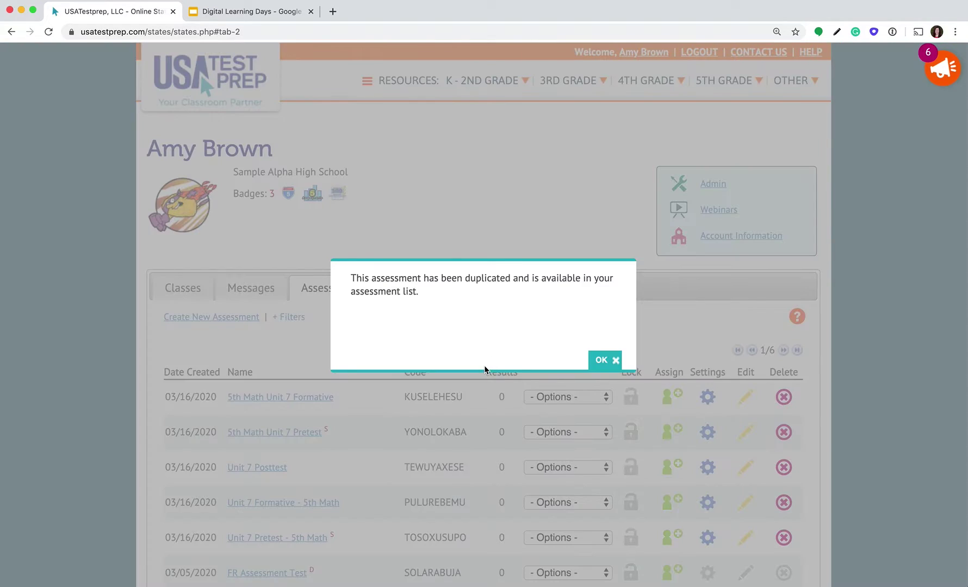
click(600, 361)
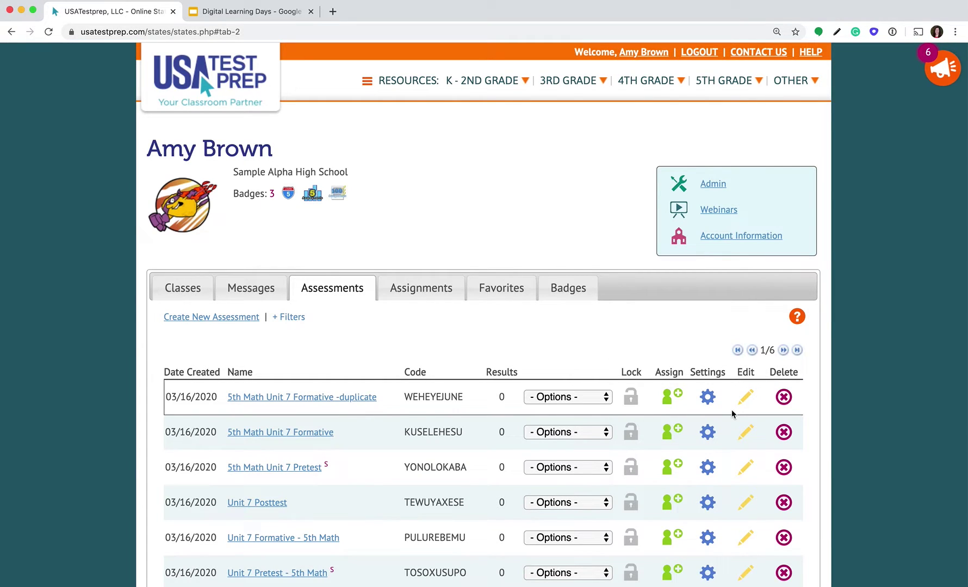
Step: Open the duplicated formative assessment for editing and rename it "5th Math Unit 7 Posttest"
click(751, 396)
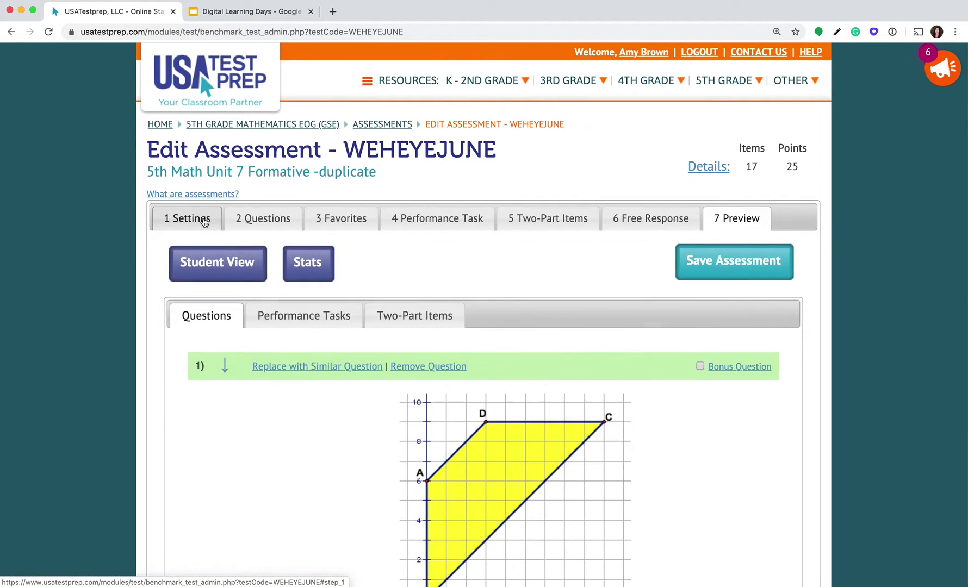
click(204, 222)
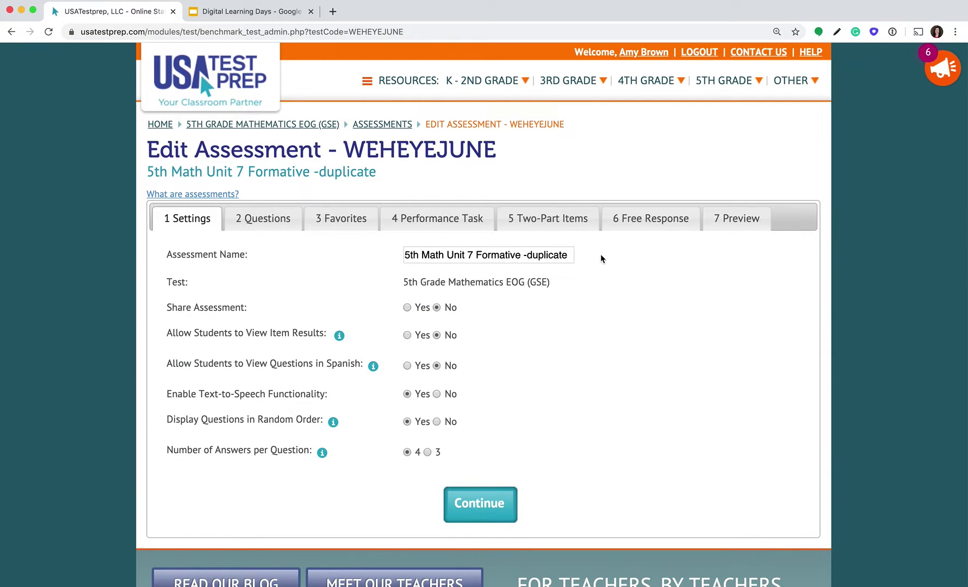
drag(571, 255, 477, 256)
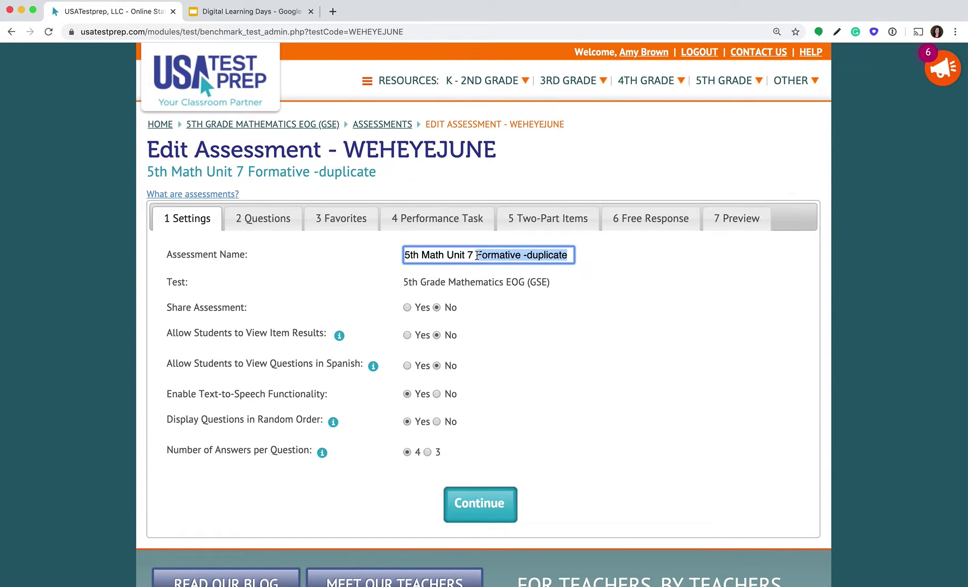
text(Posttes)
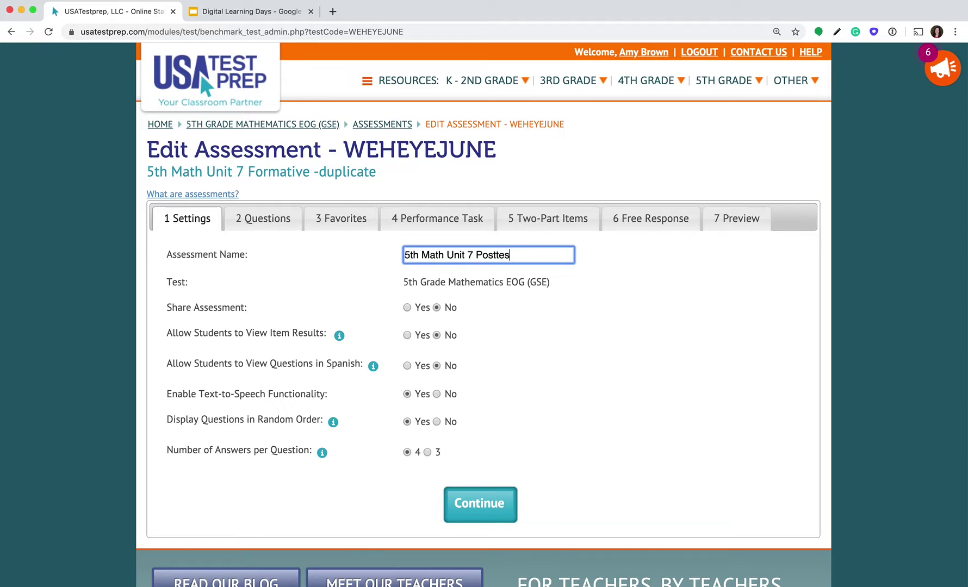
text(t)
click(479, 504)
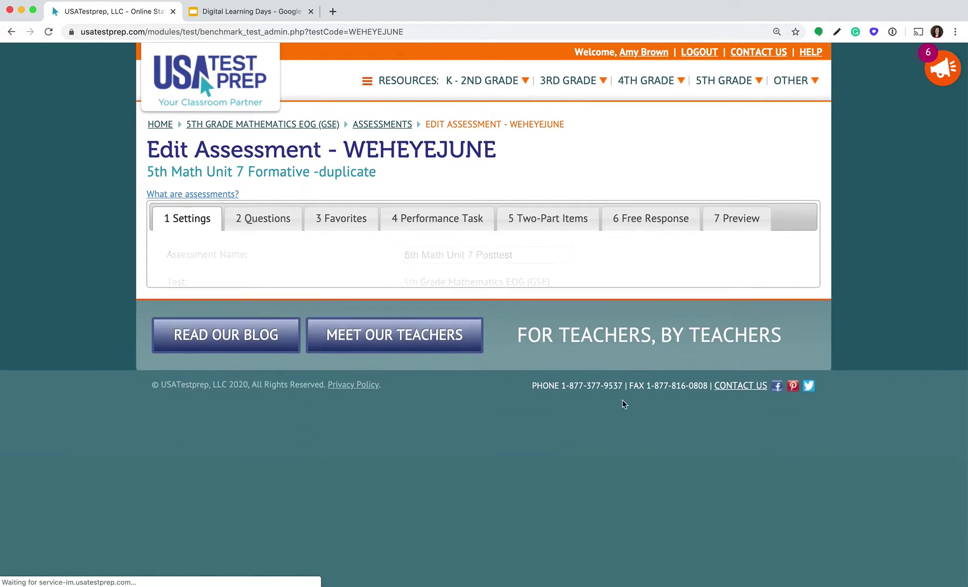
Step: Preview the posttest and replace question 2 with similar question Option 3, "Where the x- and y- axis meet, it is called the"
click(741, 223)
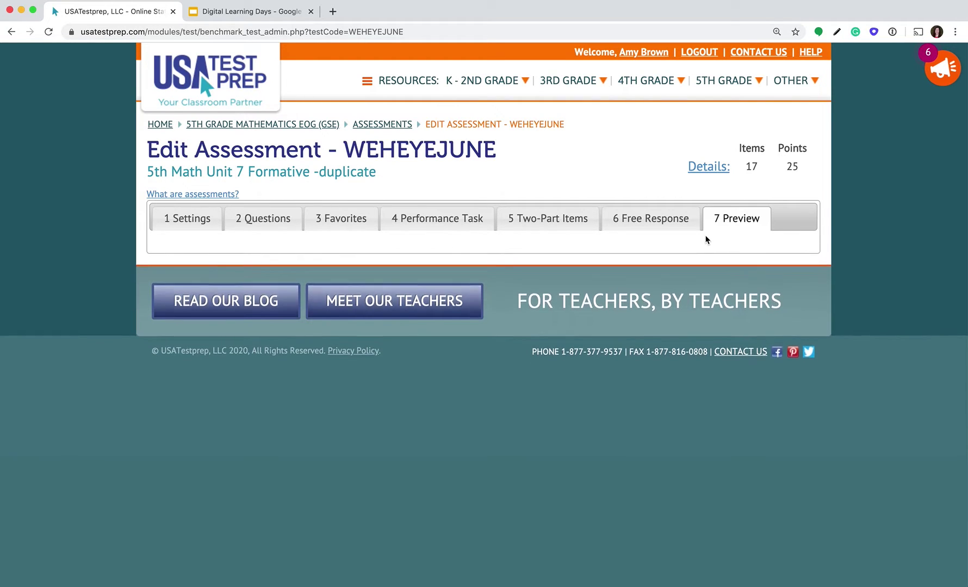
scroll(581, 241, down, 10)
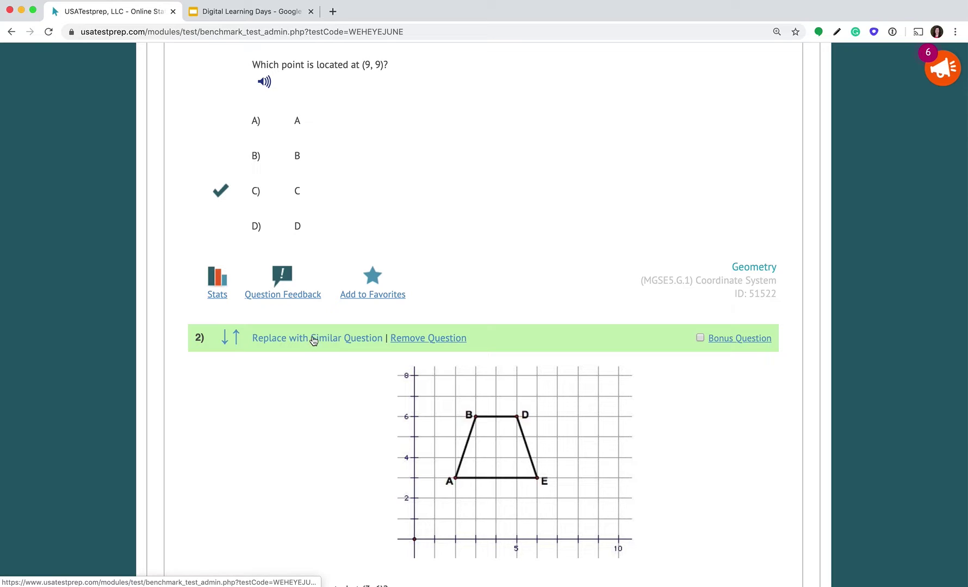
click(313, 340)
click(357, 129)
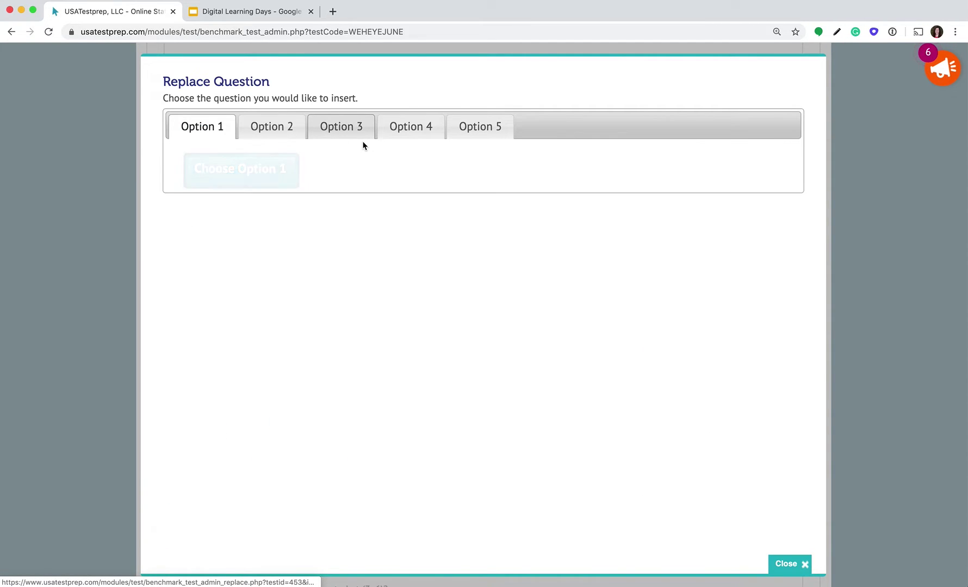
click(243, 170)
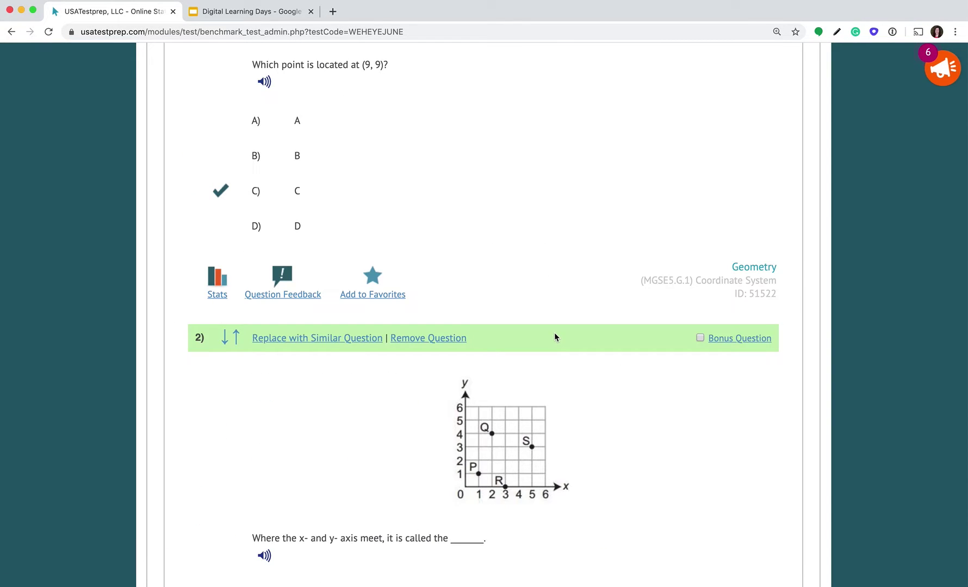
Step: Replace question 3 of the posttest with similar question Option 3
scroll(552, 331, down, 3)
click(287, 209)
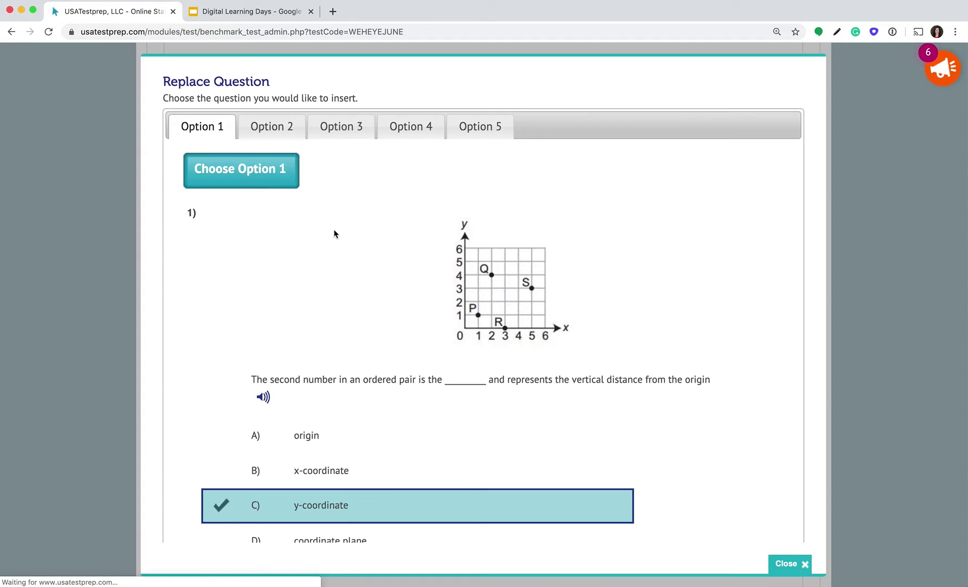
click(340, 128)
click(242, 170)
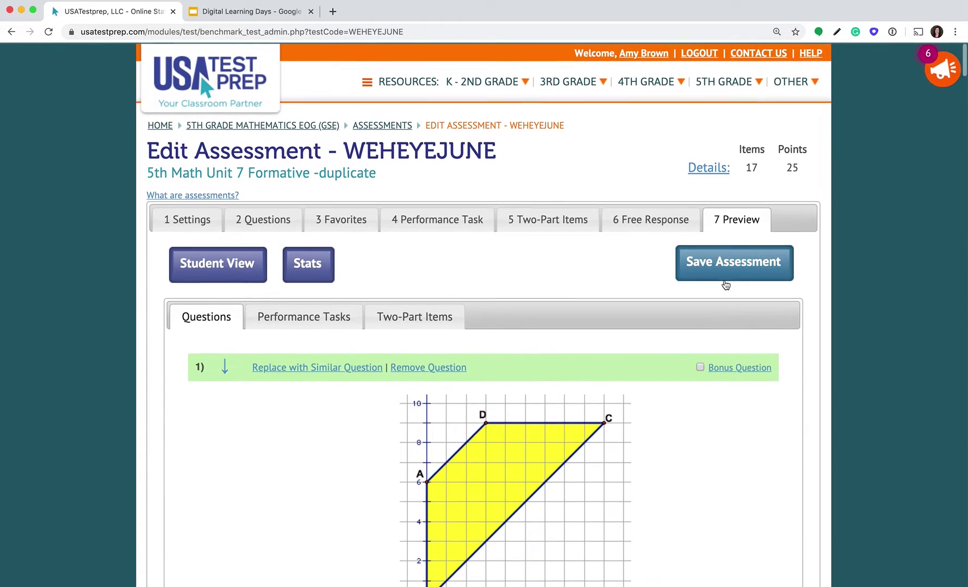
Step: Save the posttest and return to the assessment list on the home page
click(734, 265)
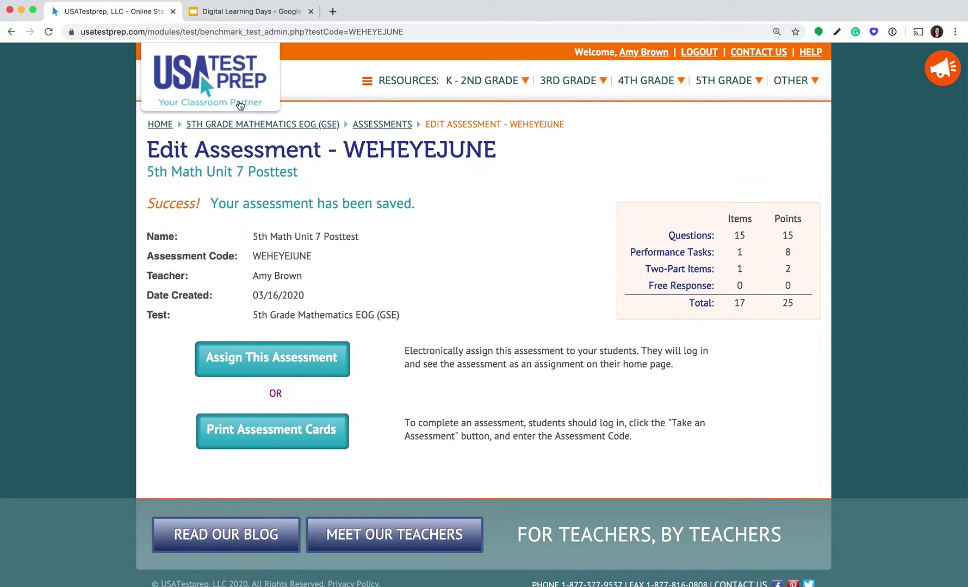
click(150, 125)
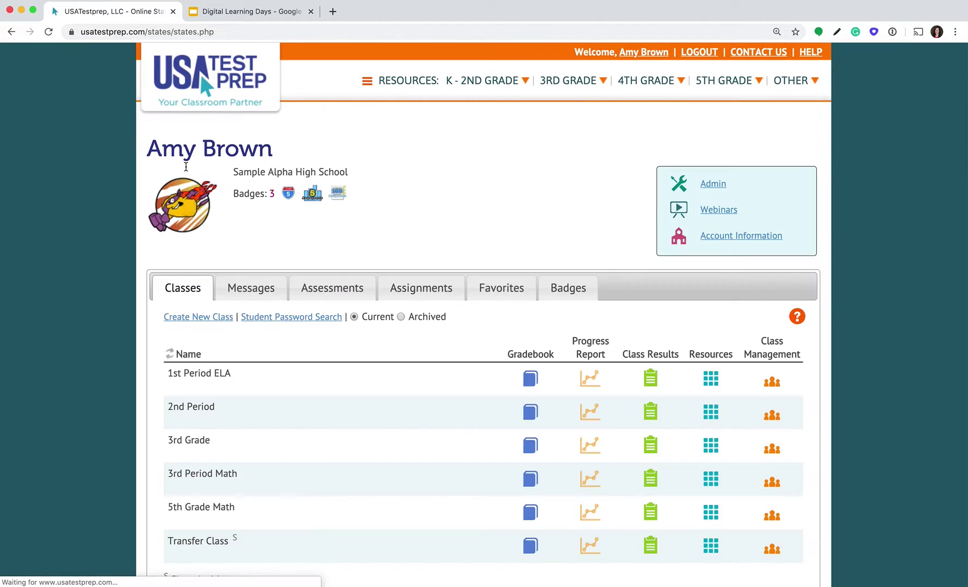
click(317, 295)
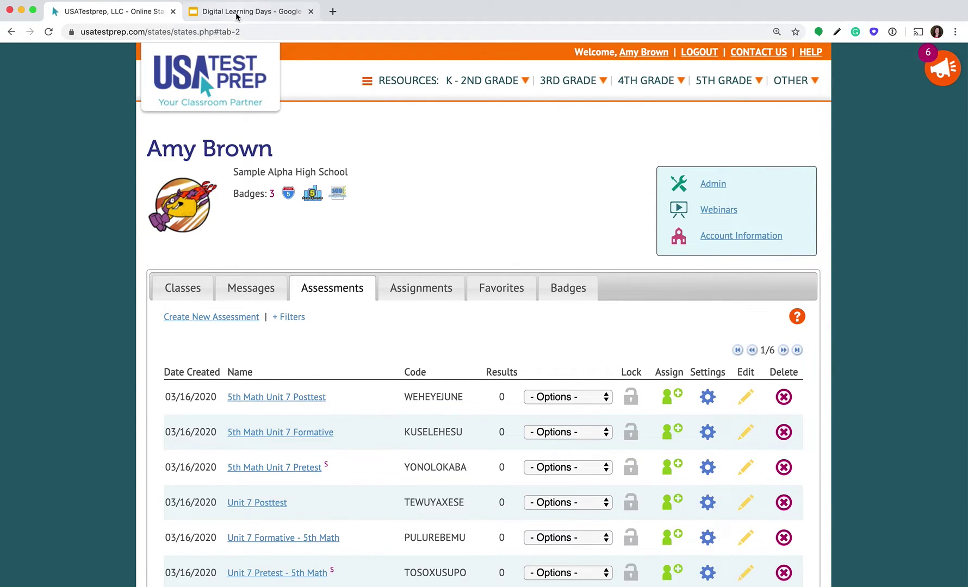
Step: Switch to the Digital Learning Days presentation and review the pretest, formative assessment and posttest items on the Plan slide
click(250, 11)
click(292, 296)
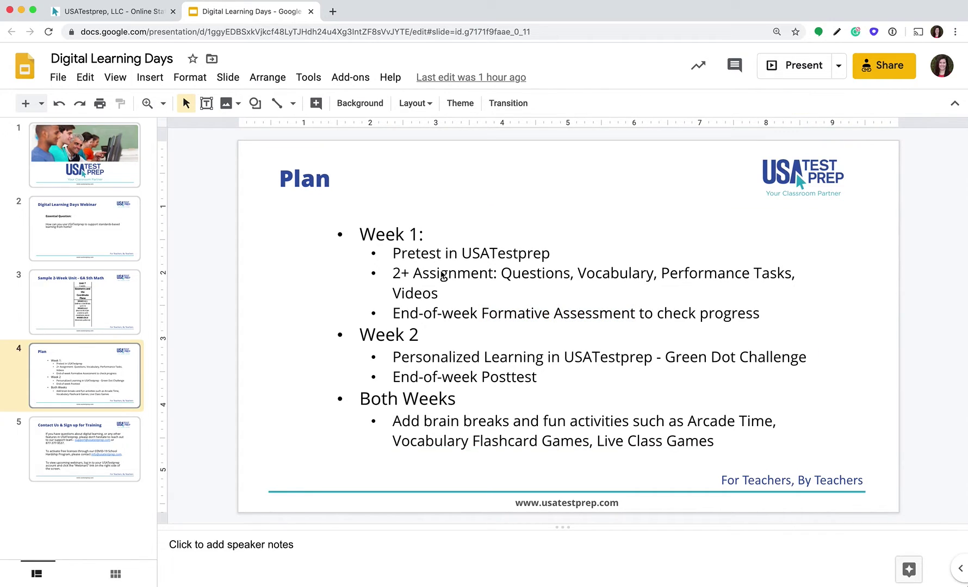
drag(548, 254, 392, 254)
drag(482, 314, 607, 324)
double_click(554, 388)
double_click(548, 378)
drag(398, 378, 433, 378)
click(85, 78)
click(100, 106)
click(579, 371)
Step: Highlight the "2+ Assignment" bullet on the Plan slide and view the "Sample 2-Week Unit - GA 5th Math" slide
drag(439, 294, 386, 271)
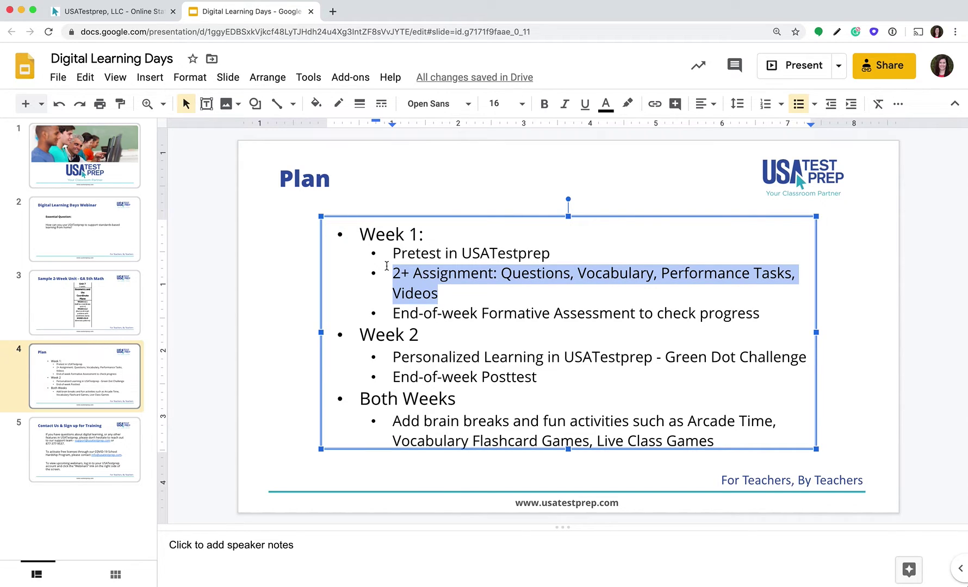
click(115, 310)
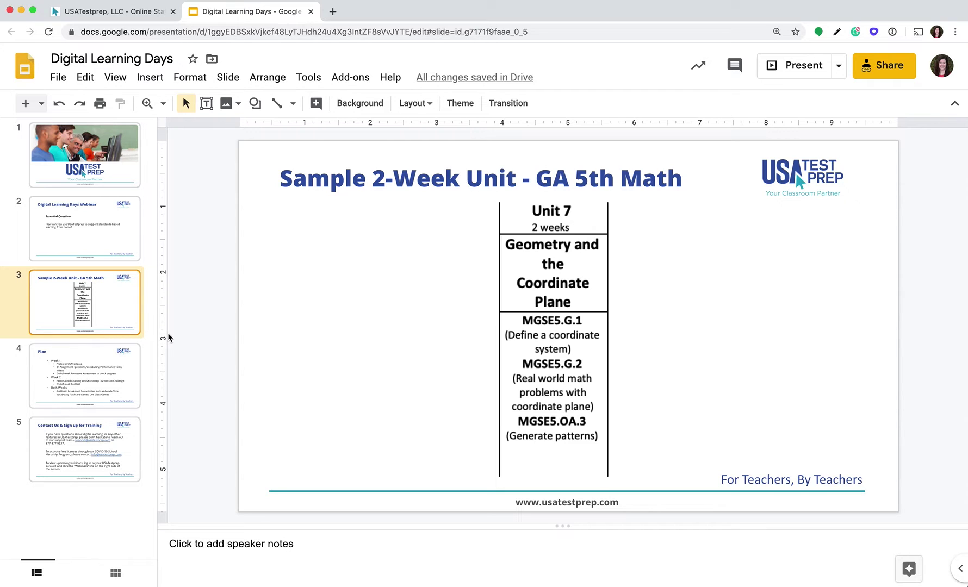
Step: Switch back to USATestprep and start creating a new assignment
click(103, 18)
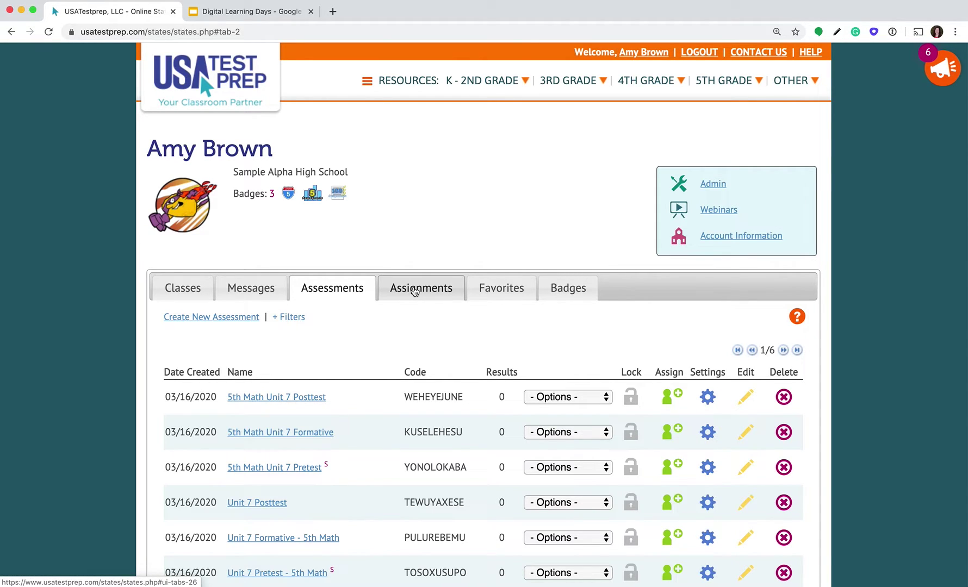
click(414, 291)
scroll(414, 288, down, 1)
scroll(413, 287, down, 3)
click(195, 228)
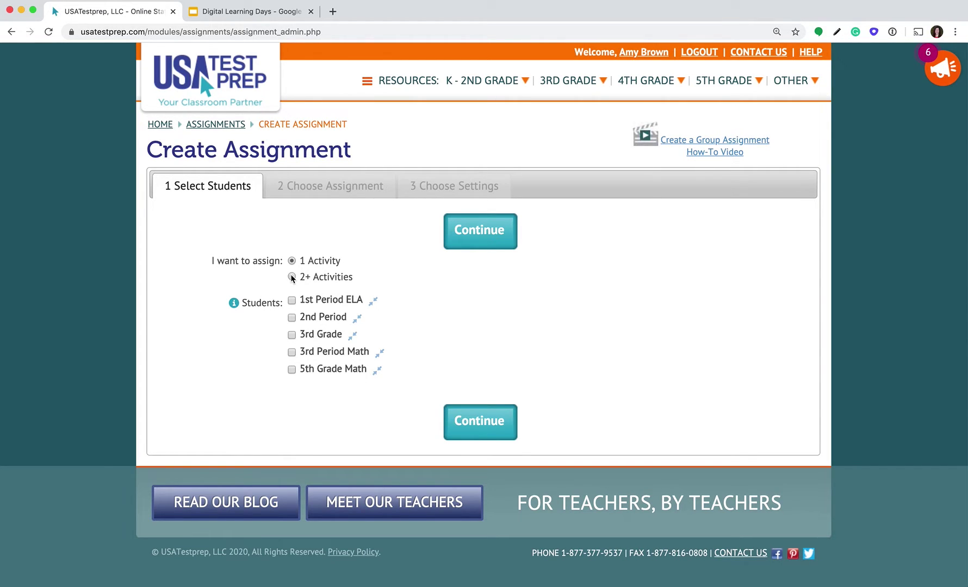
Step: Set the assignment to 2+ Activities for all students in the 5th Grade Math class and continue to choosing the assignment
click(292, 278)
click(292, 371)
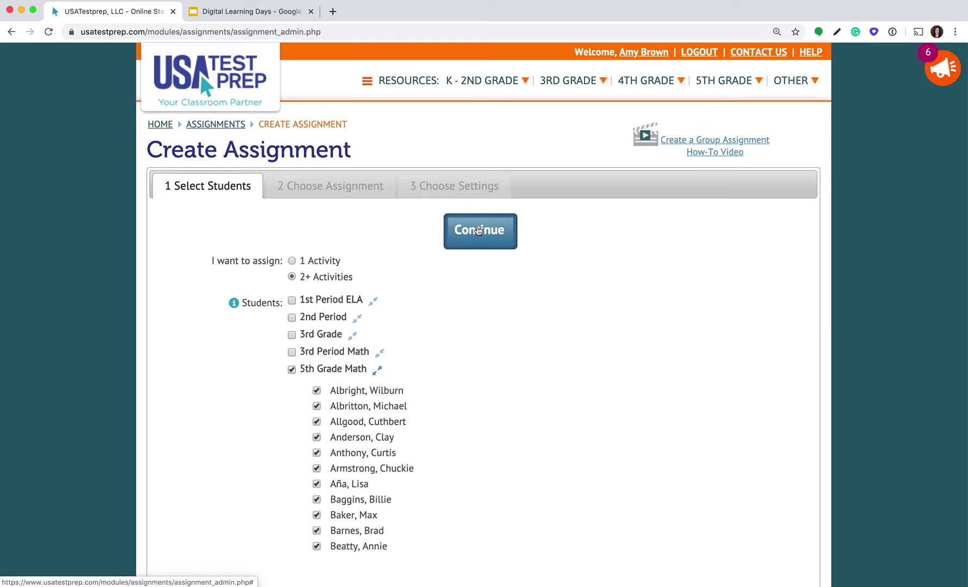
click(478, 231)
Step: Name the assignment "5th Math Unit 7 March 16-20" and choose the 5th Grade Mathematics EOG (GSE) test
click(303, 269)
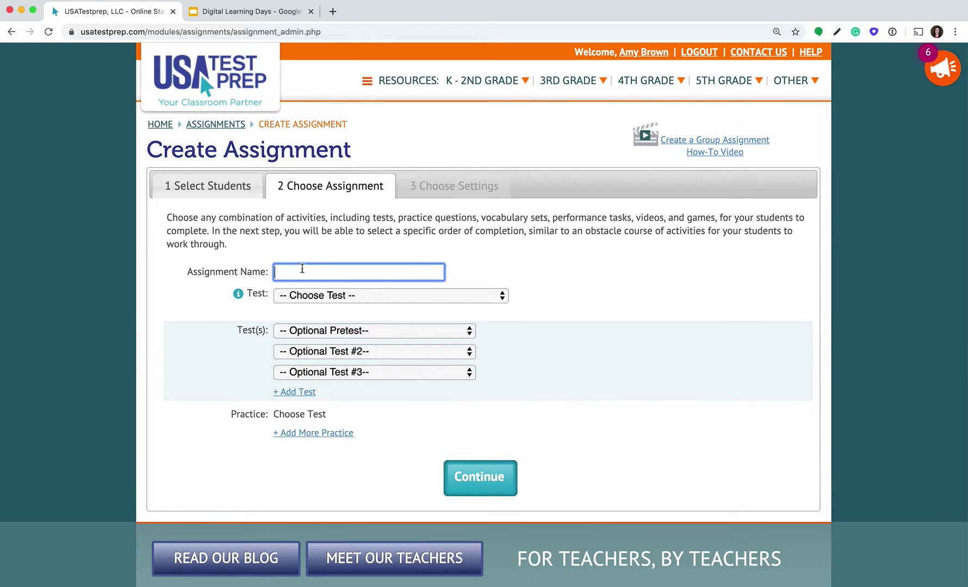
text(5th Math Unit 7 March 1)
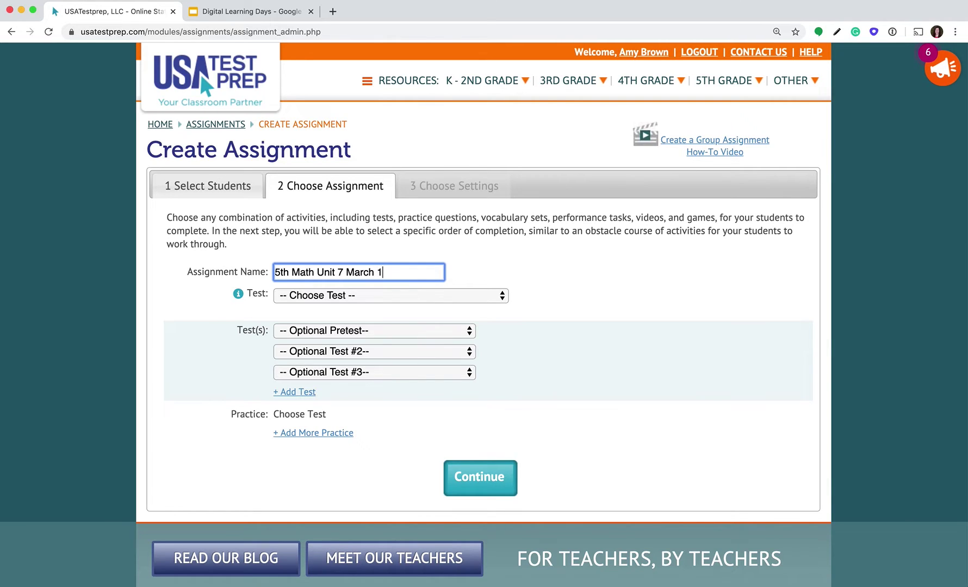
text(6-20)
click(531, 260)
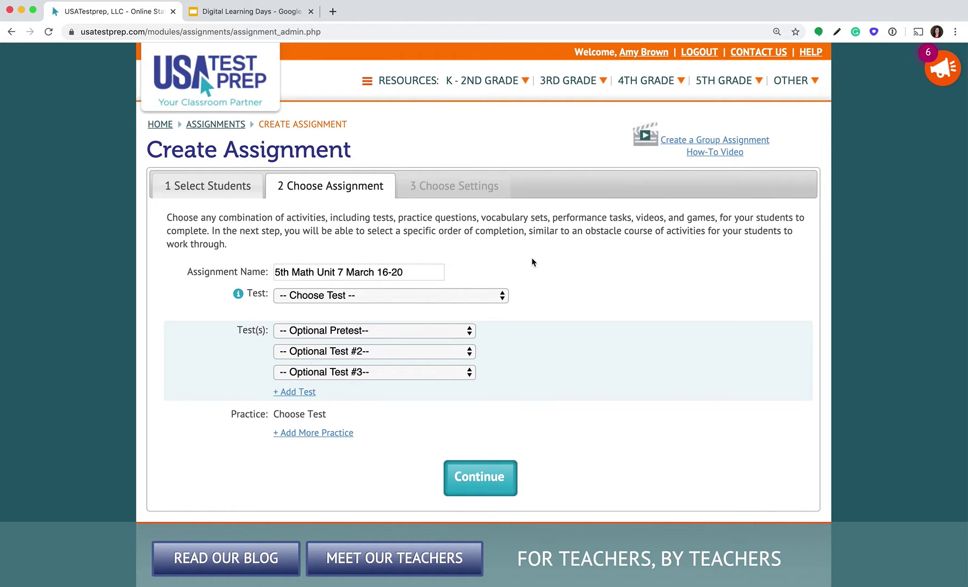
click(357, 298)
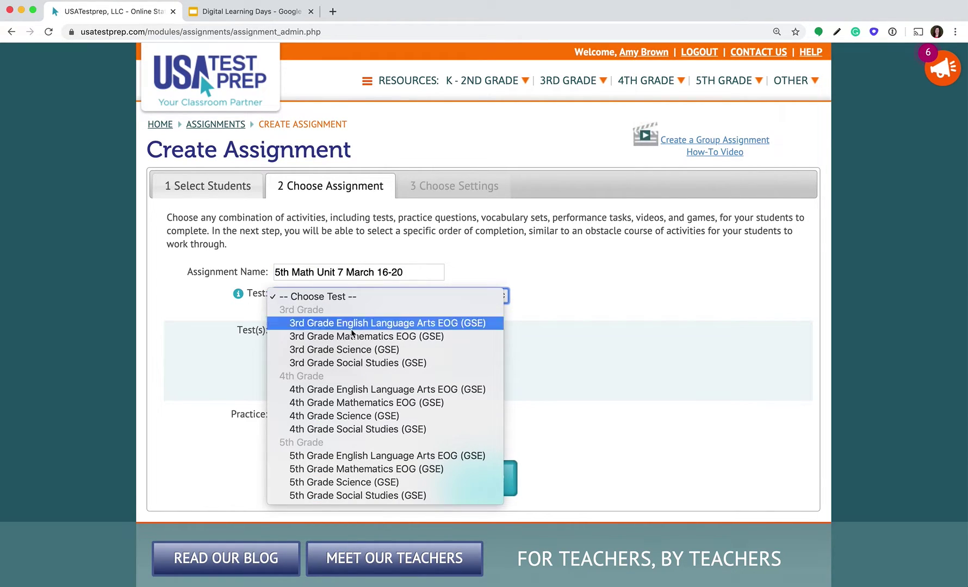
click(379, 474)
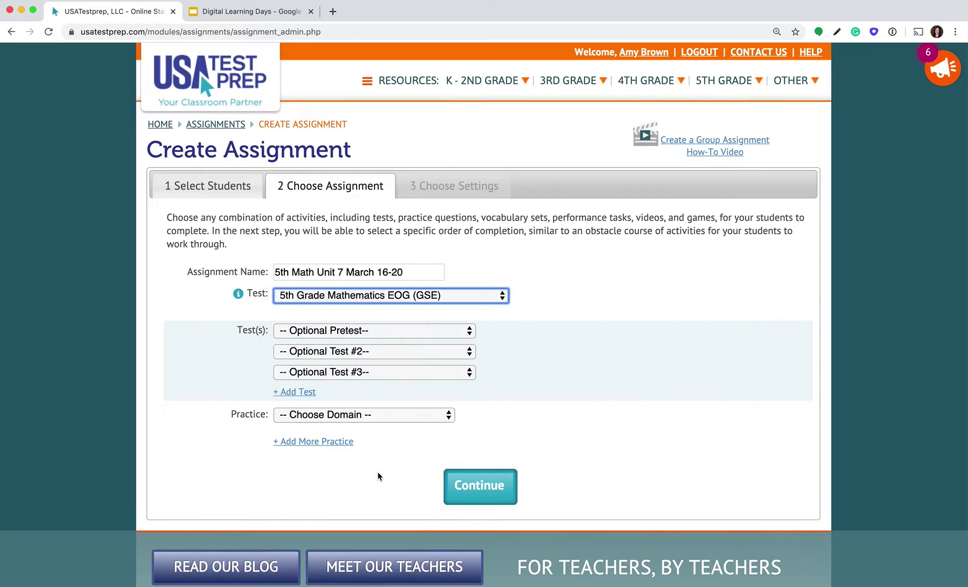
Step: Set the optional pretest to Assessment and select the "5th Math Unit 7 Pretest"
click(300, 476)
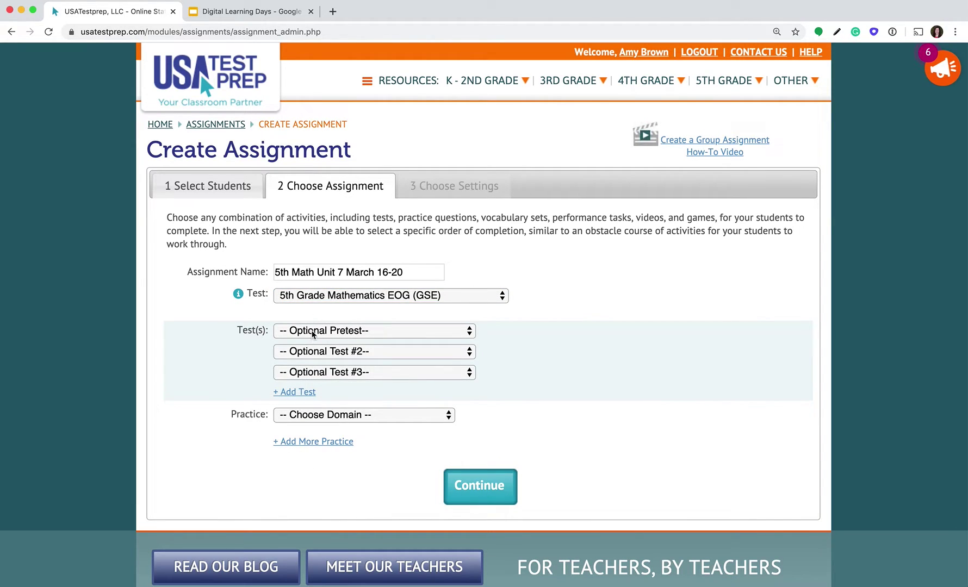
click(314, 332)
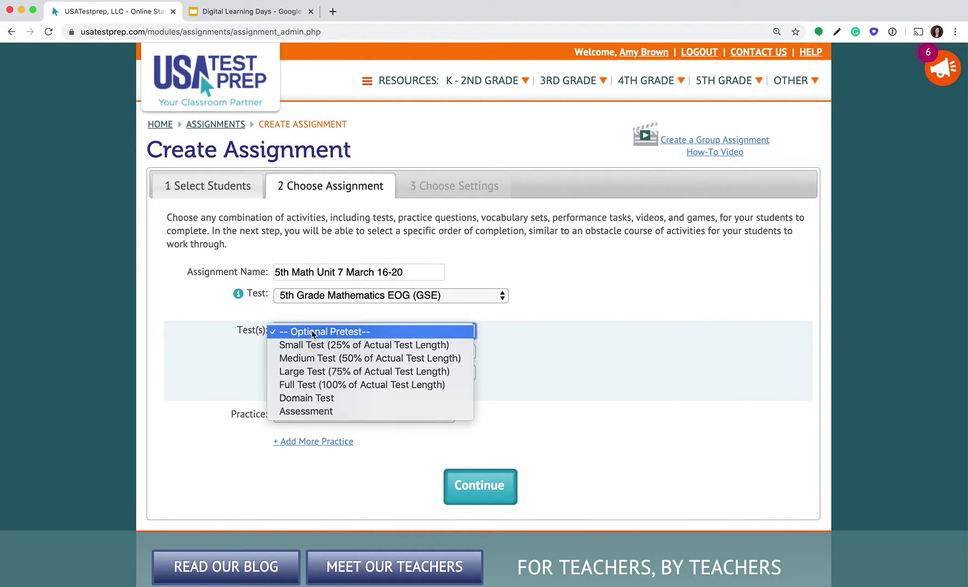
click(325, 412)
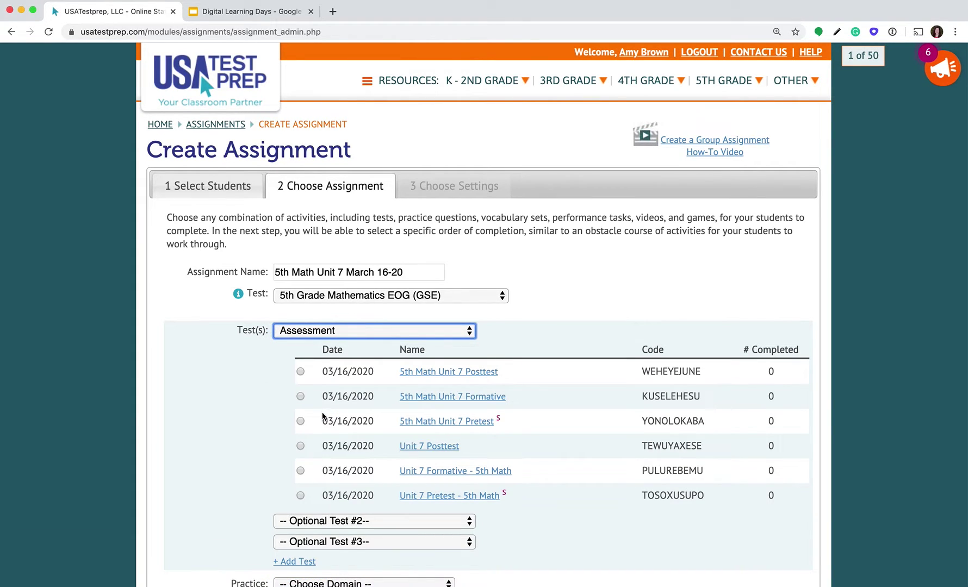
click(300, 422)
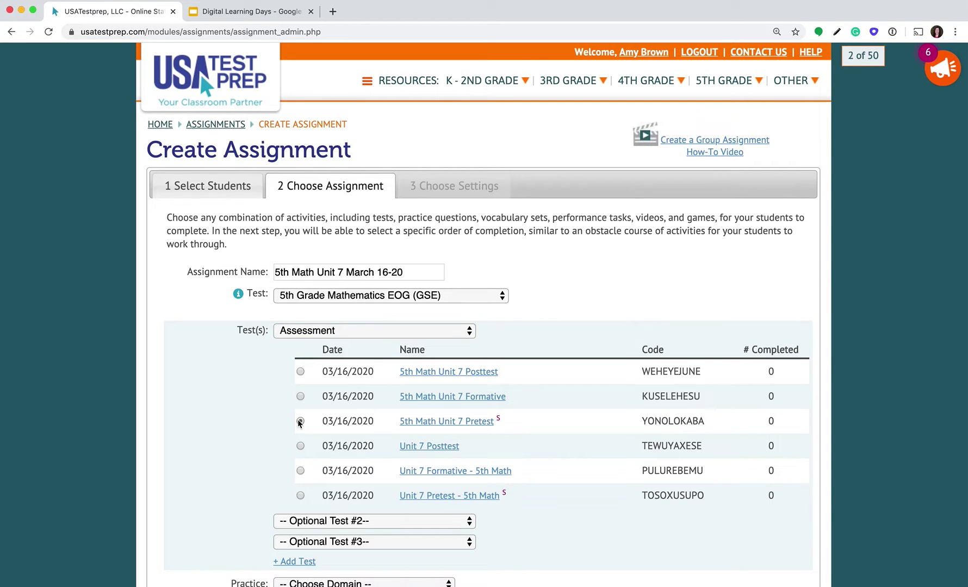
Step: Set optional test #2 to Assessment and select the "5th Math Unit 7 Formative"
scroll(280, 427, down, 3)
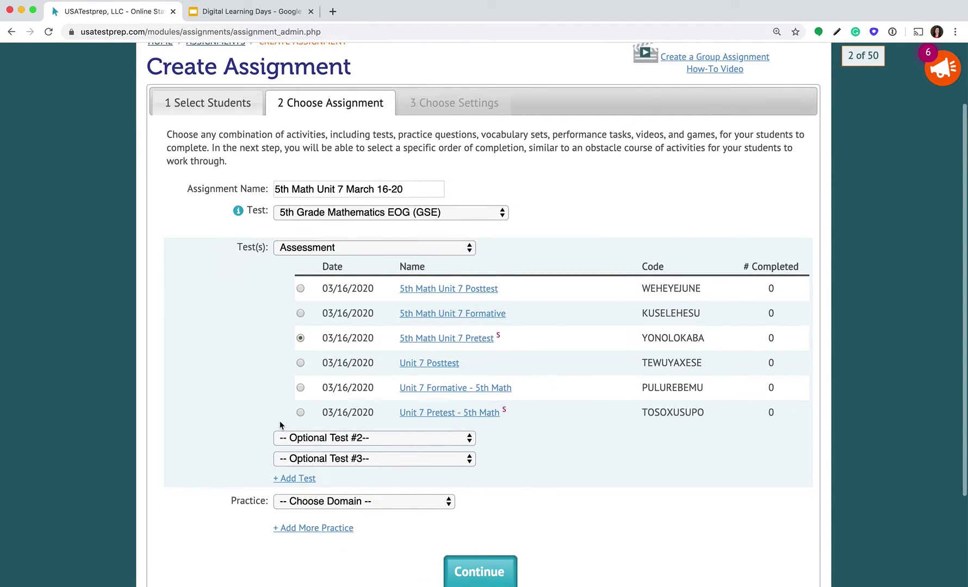
click(332, 440)
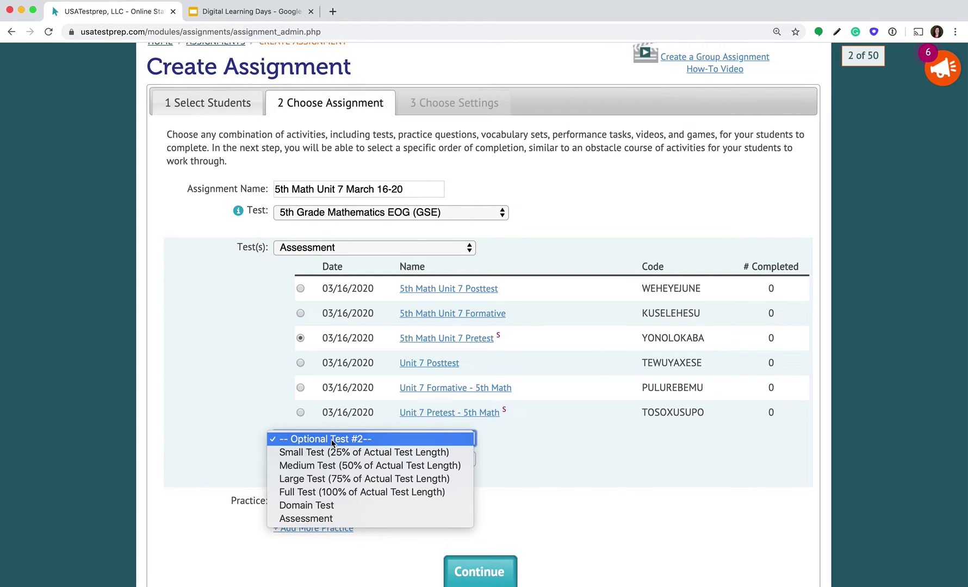
click(327, 519)
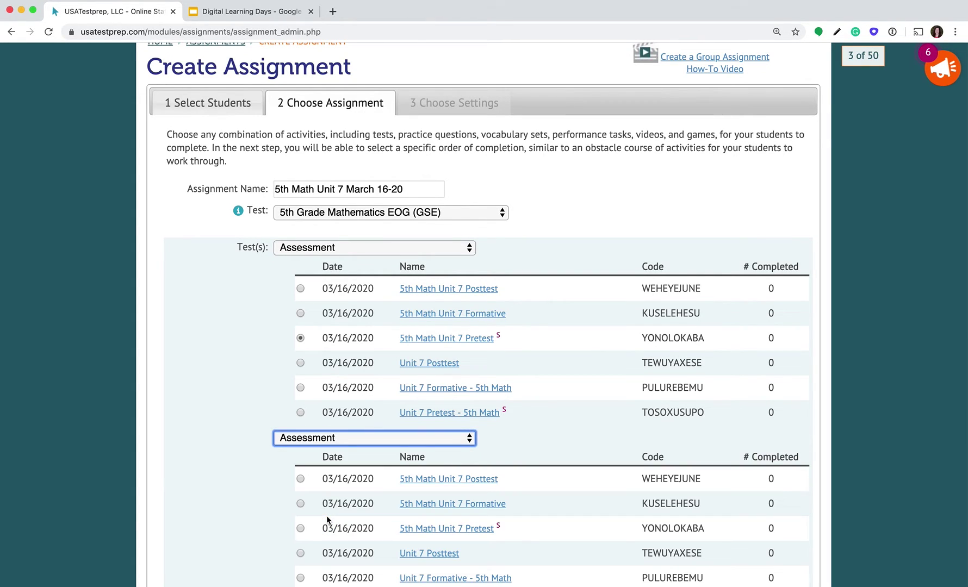
scroll(326, 515, down, 3)
click(300, 415)
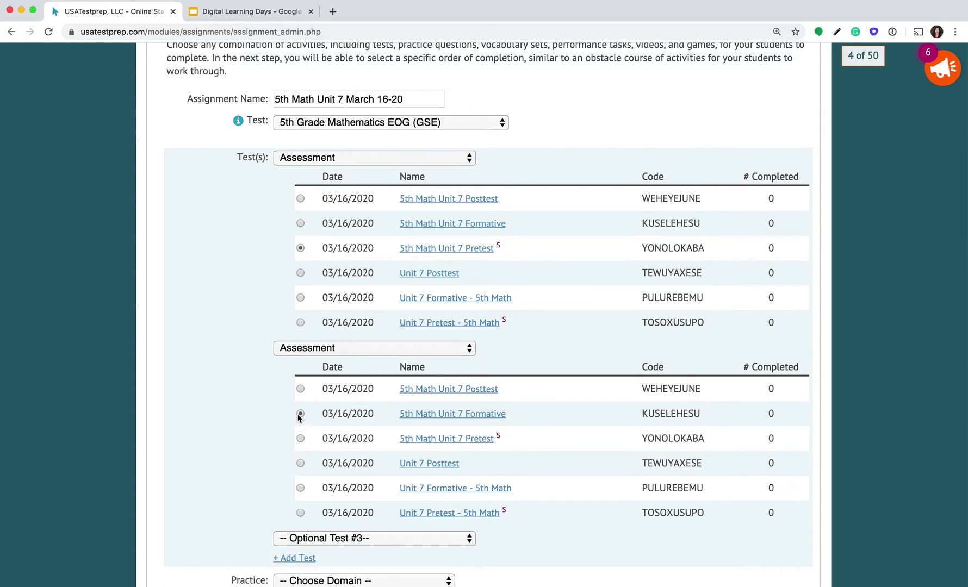
Step: Add Operations and Algebraic Thinking practice for MGSE5.OA.3: questions, vocabulary, the "Matching - Input/Output Table" performance task and the "Numeric and Picture Patterns" video
scroll(250, 453, down, 7)
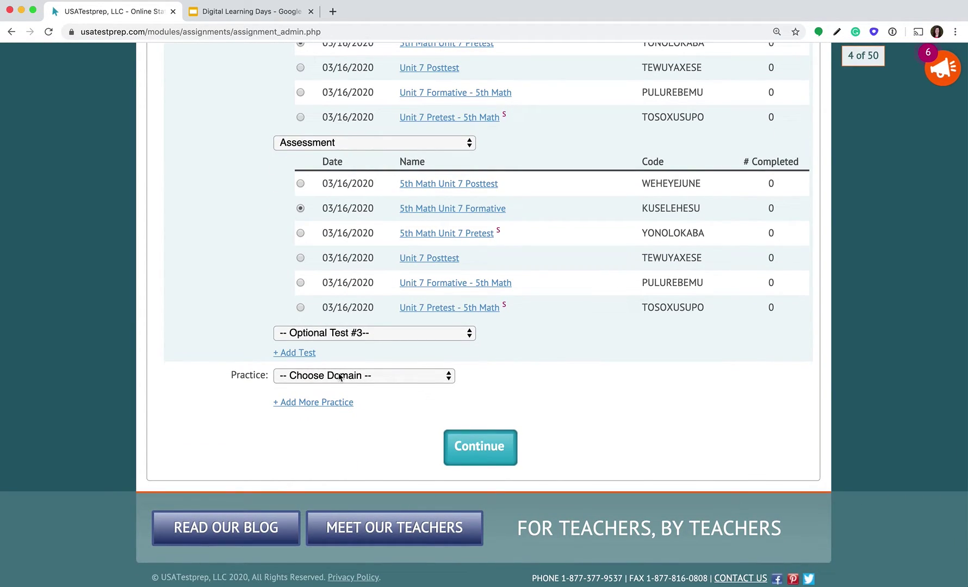
click(340, 377)
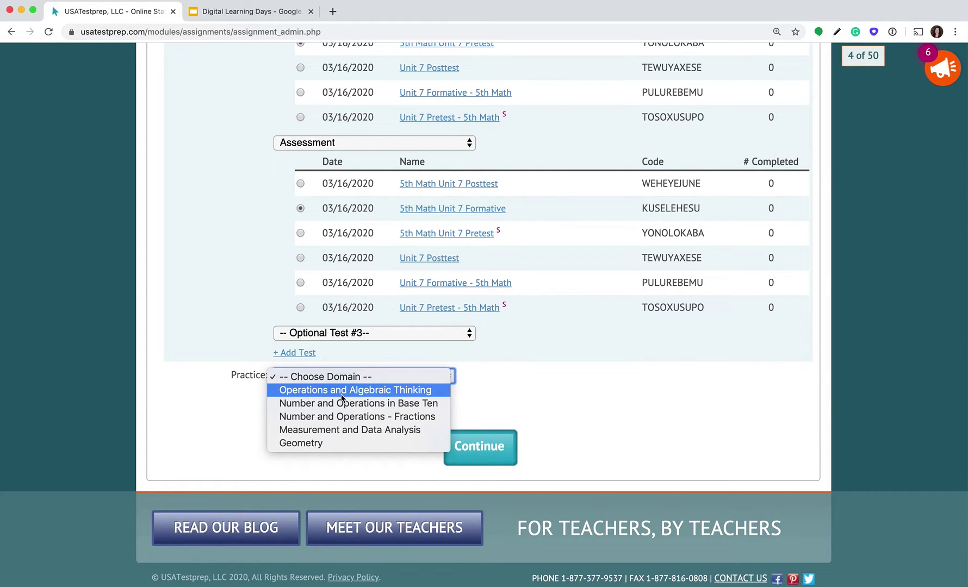
click(344, 393)
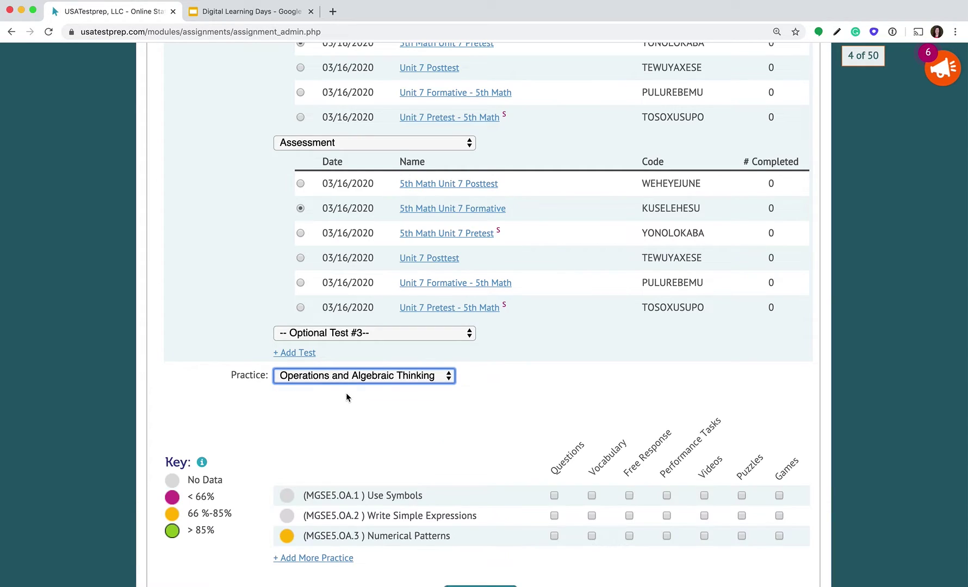
scroll(332, 419, down, 5)
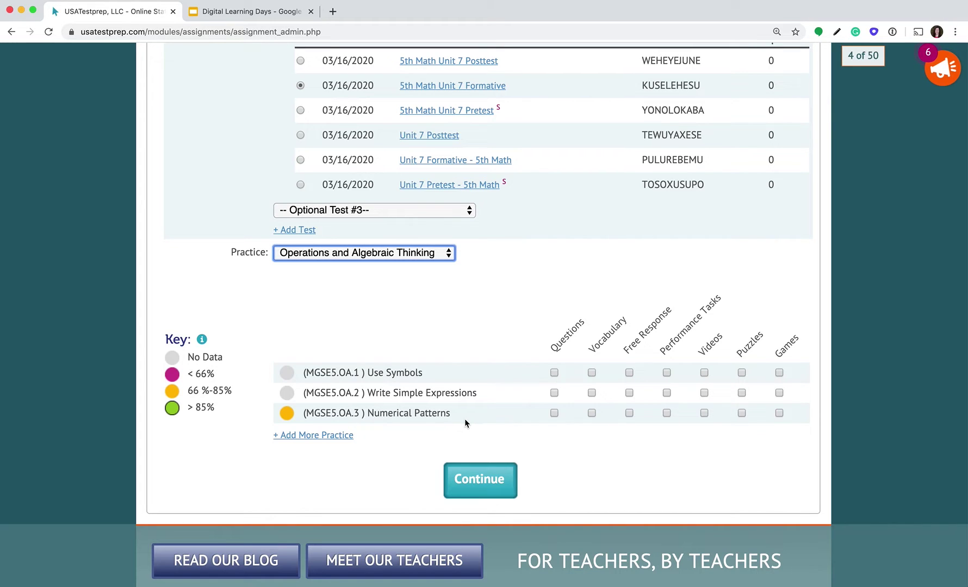
click(554, 413)
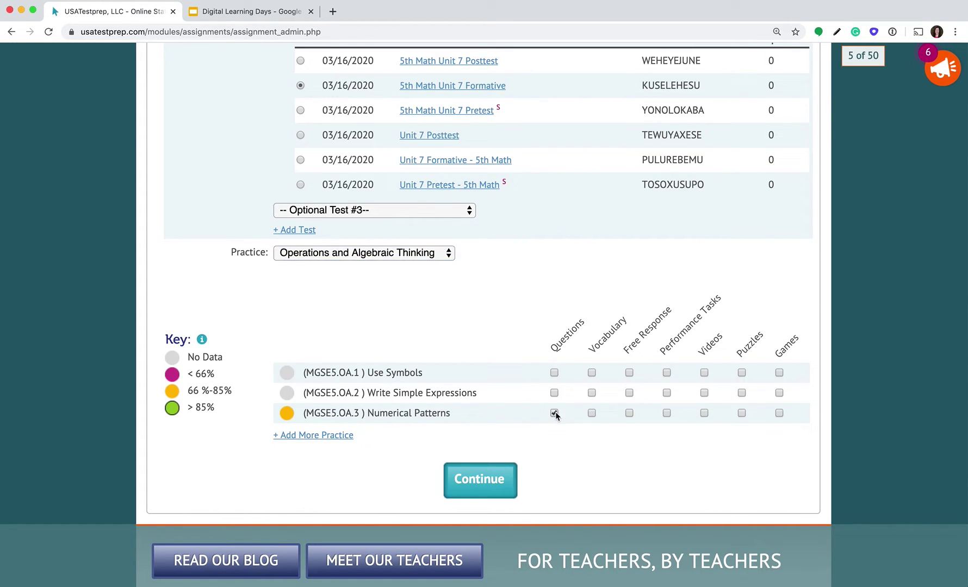
click(667, 412)
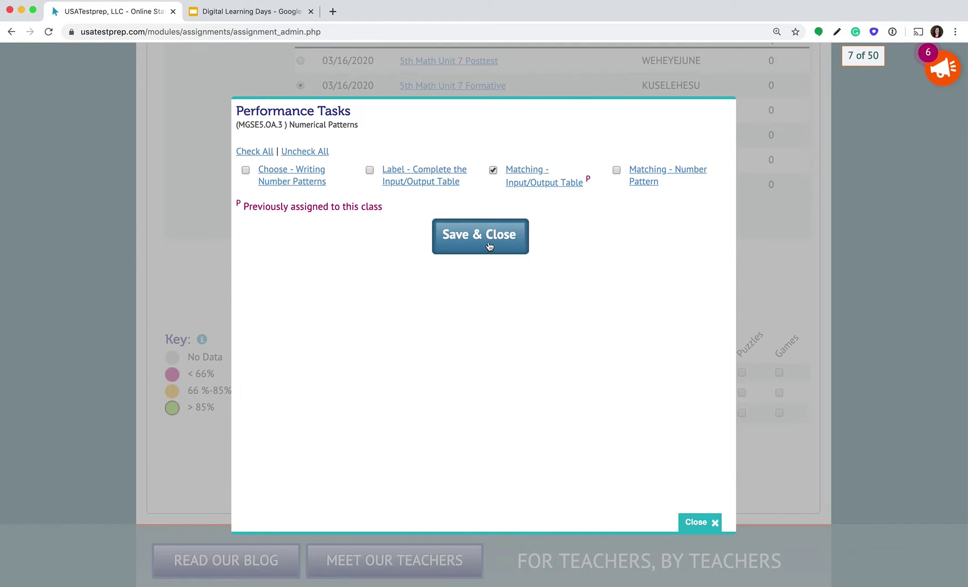
click(490, 246)
click(705, 413)
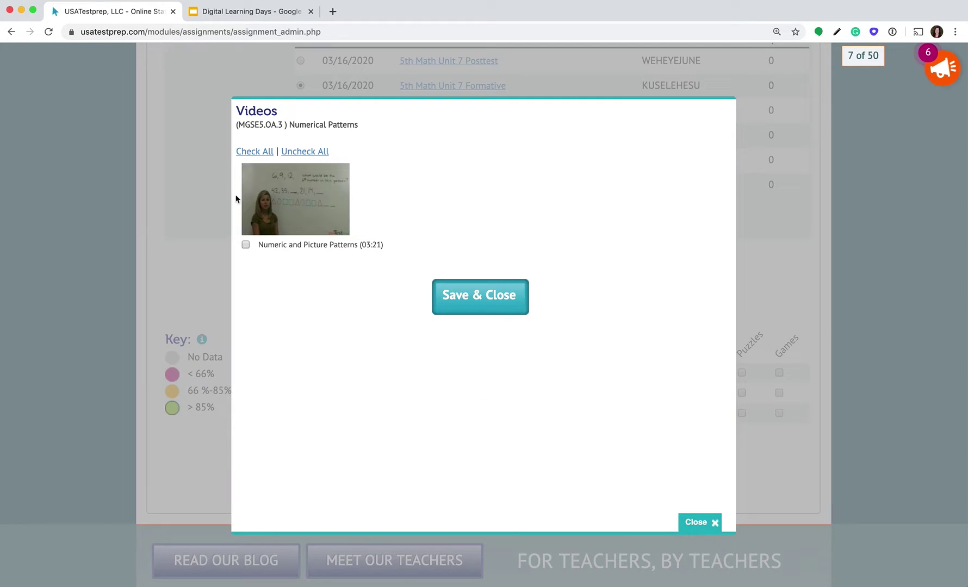
click(245, 245)
click(459, 305)
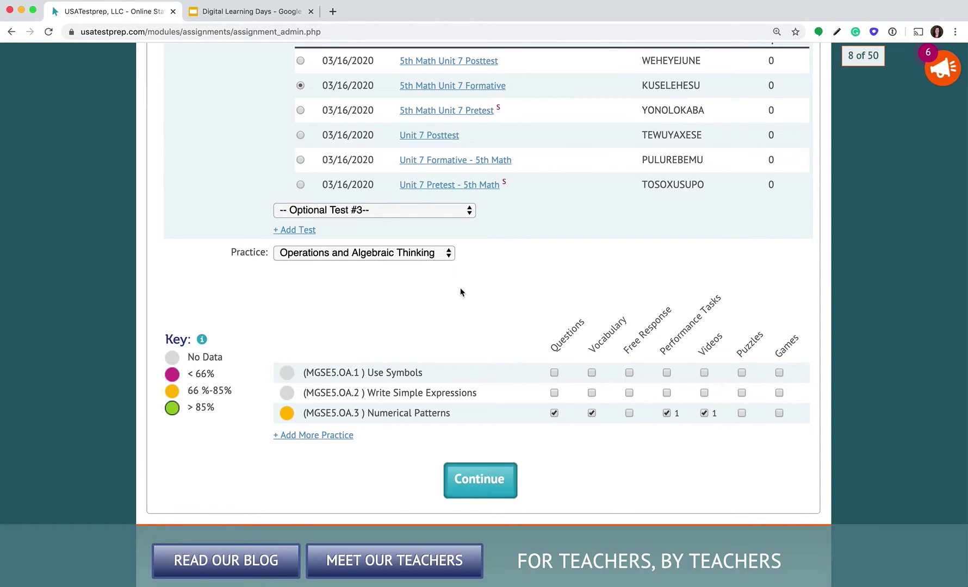
Step: Add a second practice domain, Geometry, with questions, vocabulary and the "Matching - Coordinate Plane" performance task for MGSE5.G.1 Coordinate System
click(320, 443)
click(321, 442)
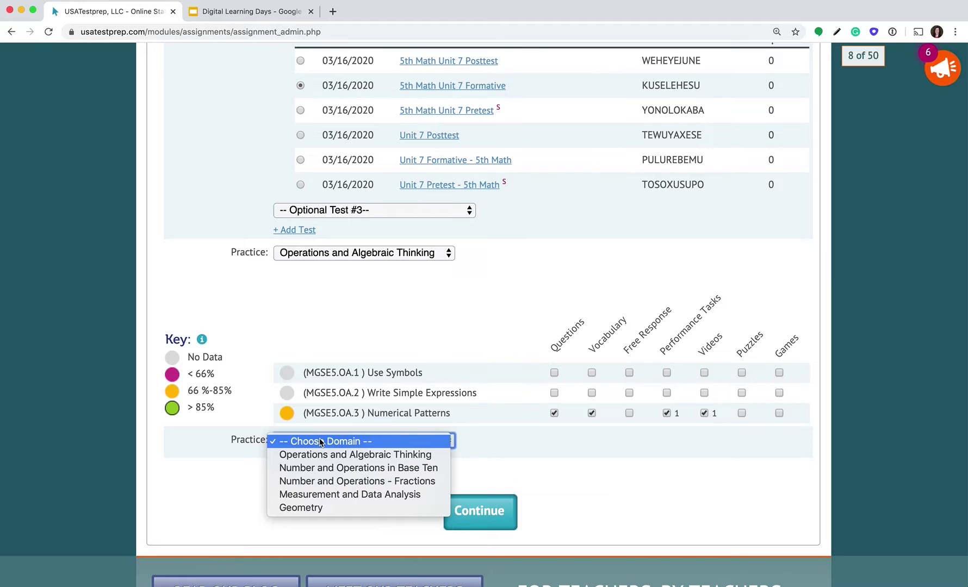
click(300, 508)
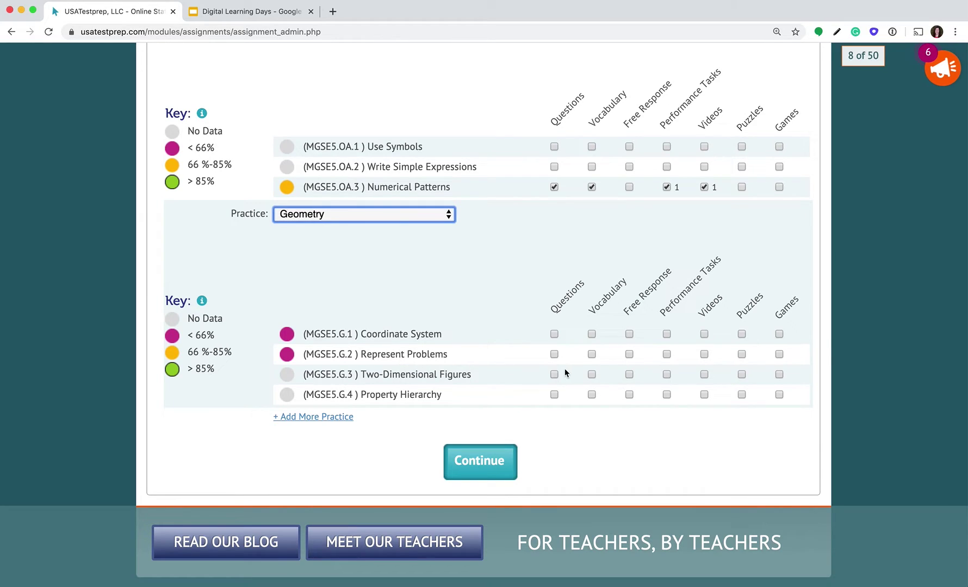
click(554, 335)
click(592, 334)
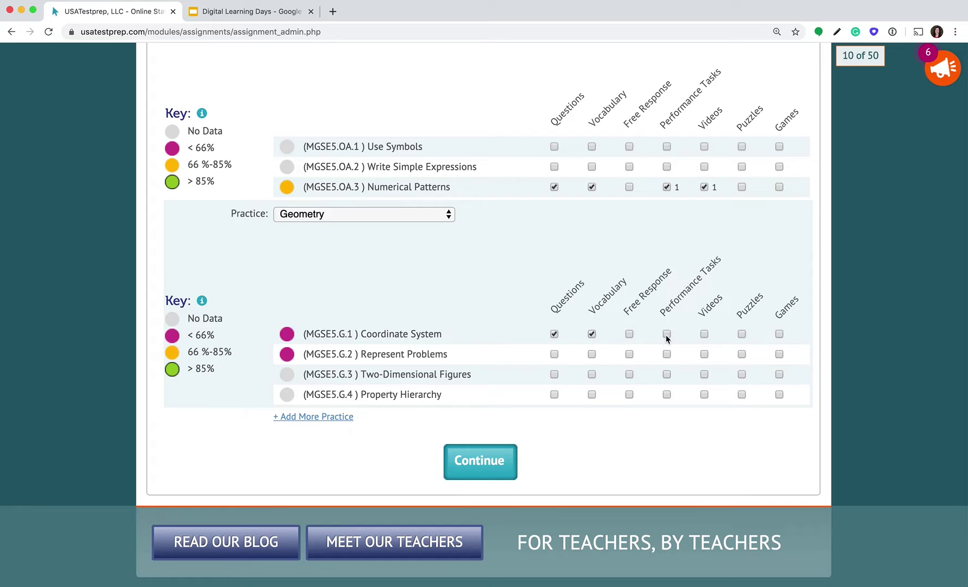
click(666, 335)
click(493, 170)
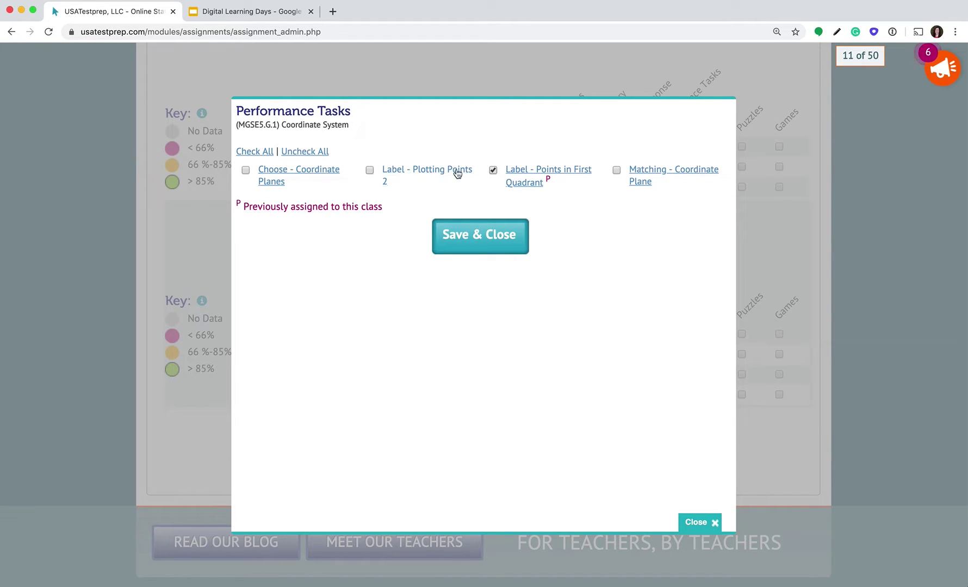
click(616, 170)
click(492, 170)
click(481, 239)
Step: Add questions, vocabulary, the "Matching - Coordinate Plane" performance task and the "Coordinate Systems" video for MGSE5.G.2 Represent Problems
click(554, 355)
click(592, 355)
click(667, 355)
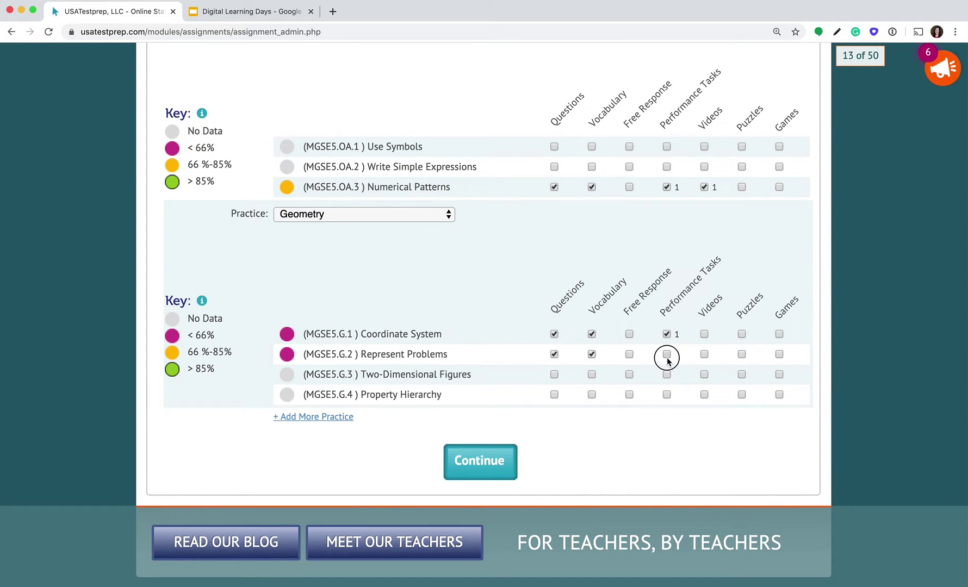
click(575, 170)
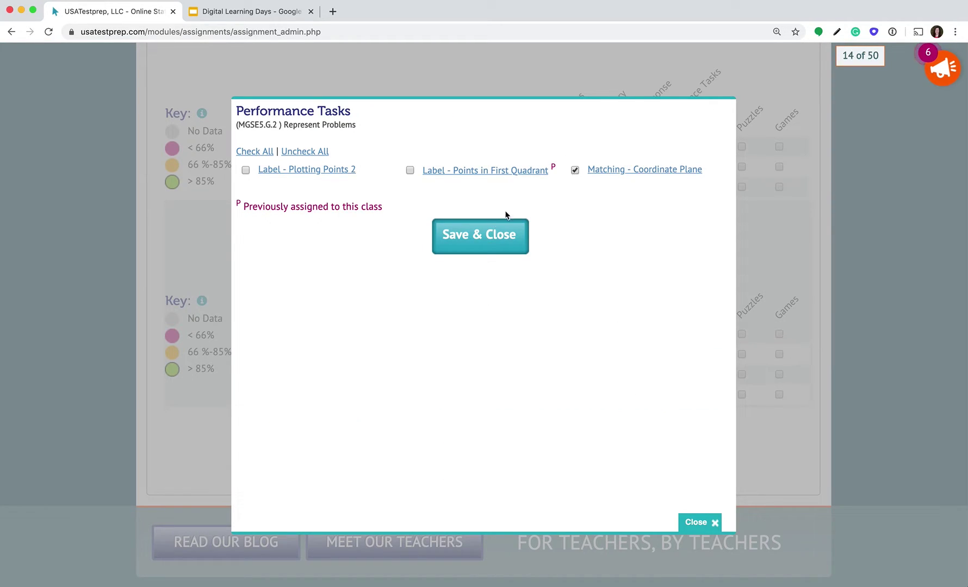
click(508, 246)
click(704, 354)
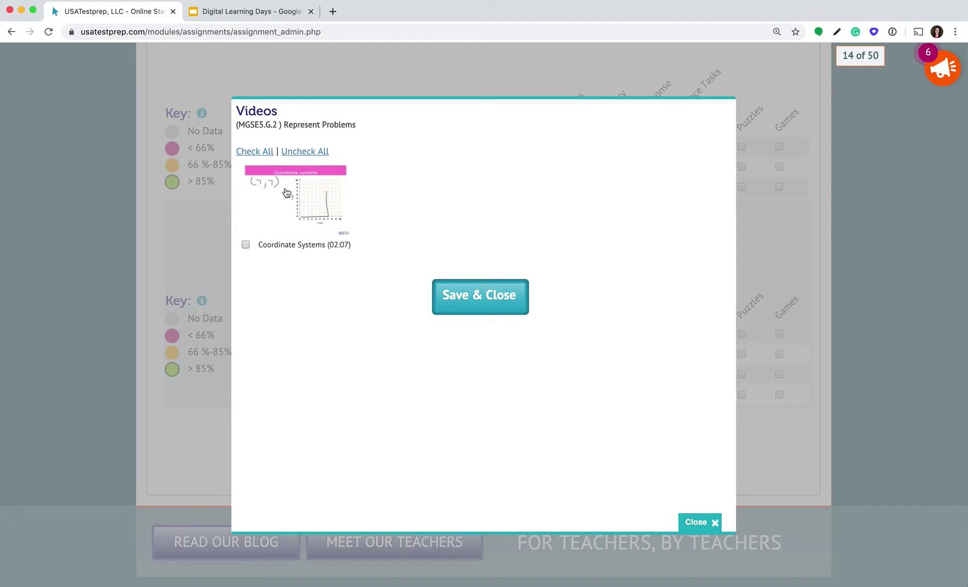
click(245, 245)
click(477, 295)
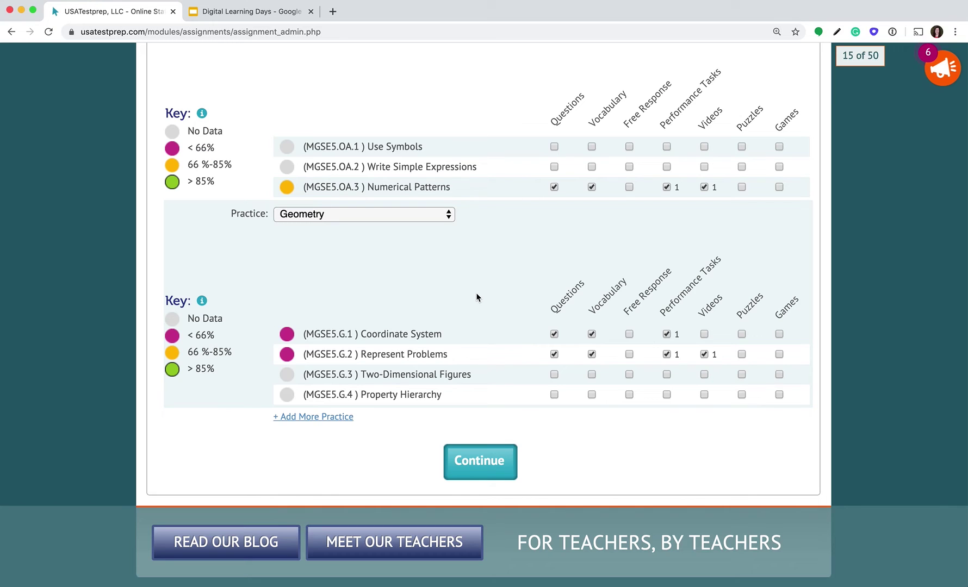
Step: Continue to the assignment settings and set the start date to 03/16/2020 and the due date to 03/20/2020
click(479, 463)
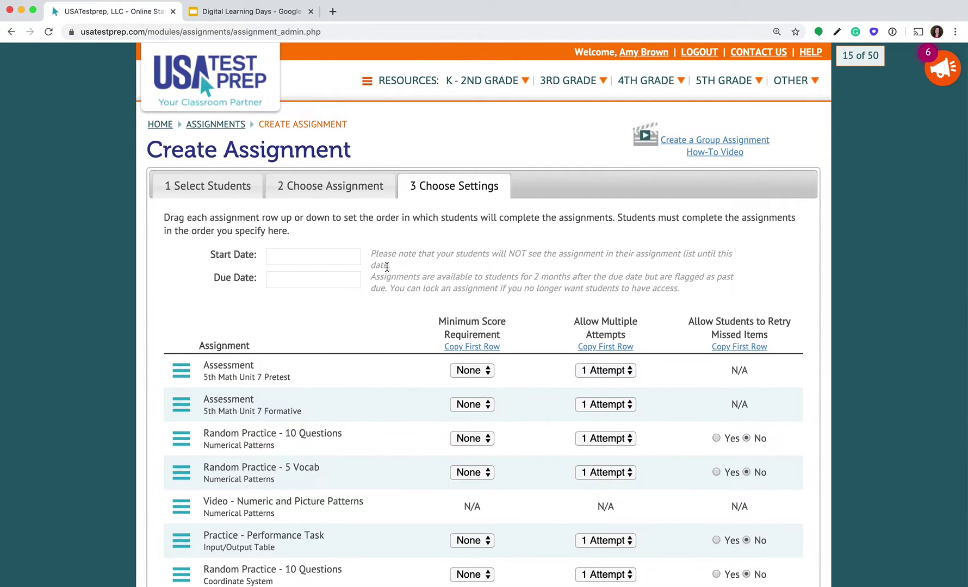
click(282, 255)
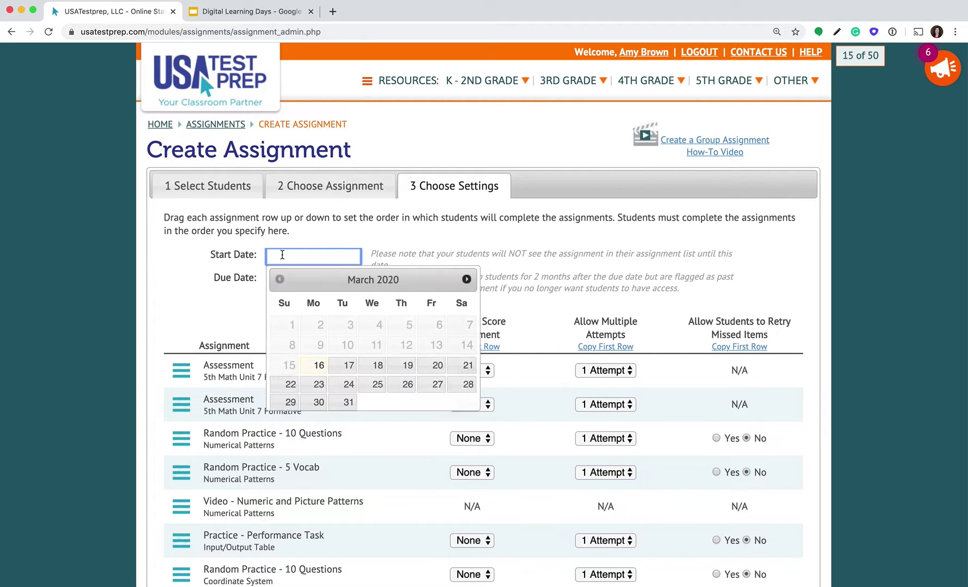
click(320, 366)
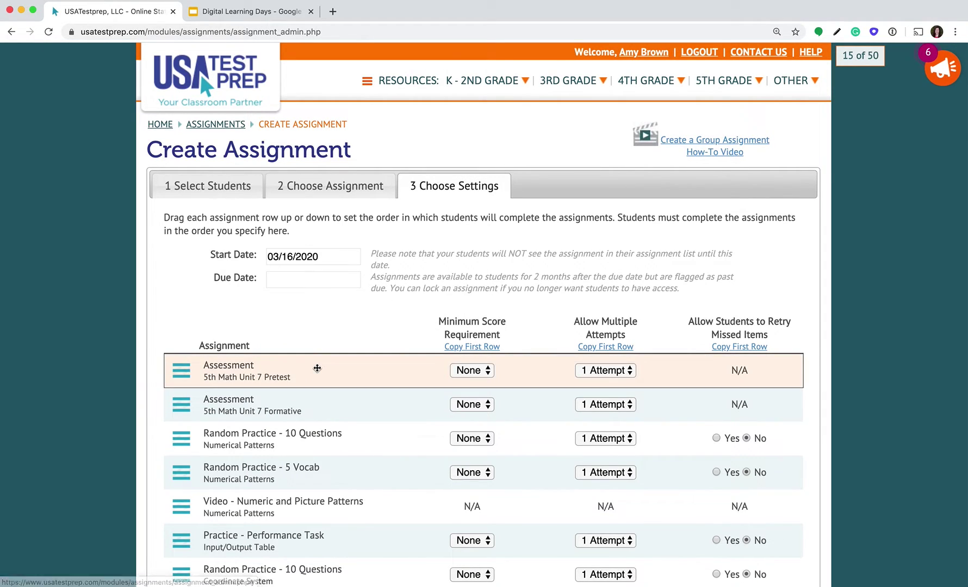
click(290, 281)
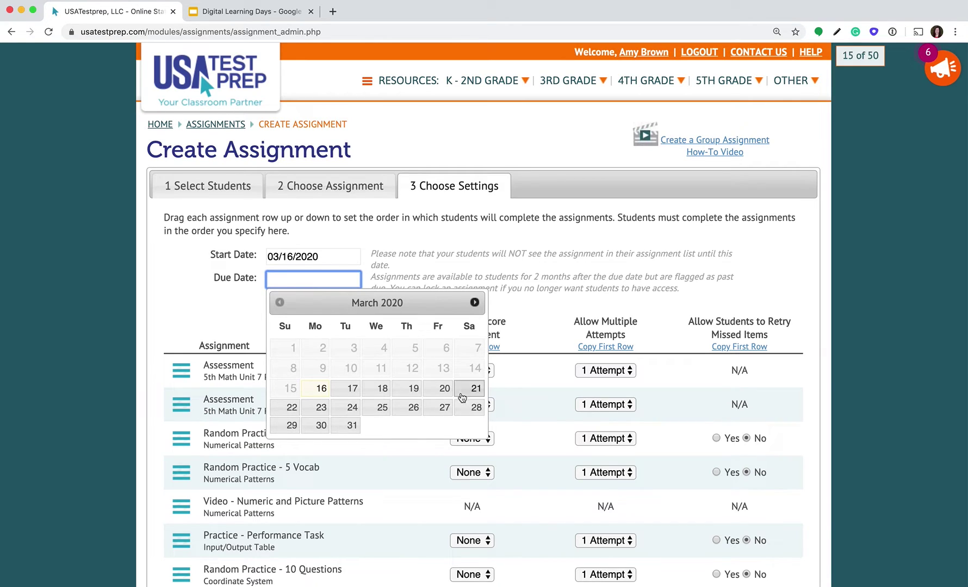
click(439, 395)
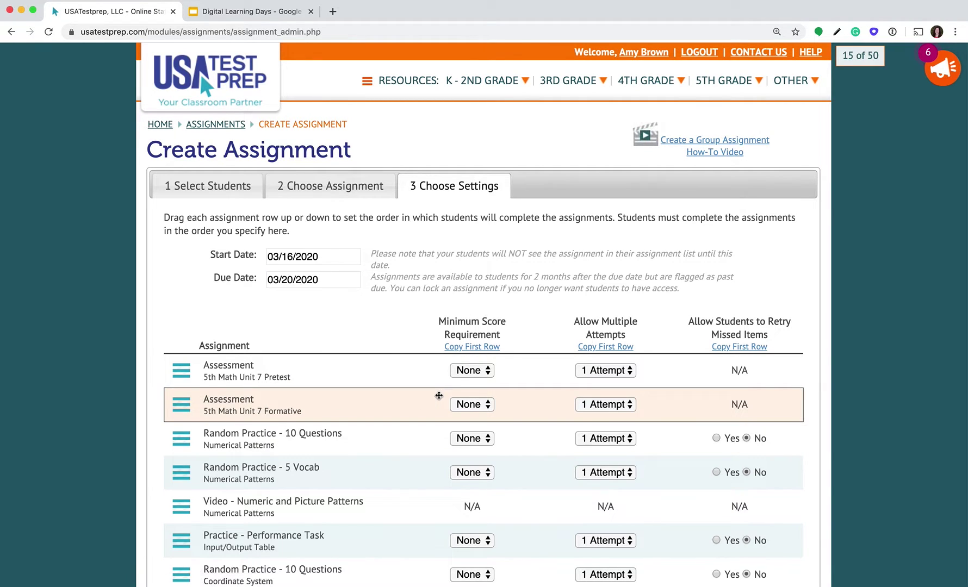
Step: Reorder the activities: Unit 7 Formative last, the Numeric and Picture Patterns video right after the pretest, and Numerical Patterns vocabulary before its questions
scroll(439, 395, down, 3)
scroll(439, 395, down, 4)
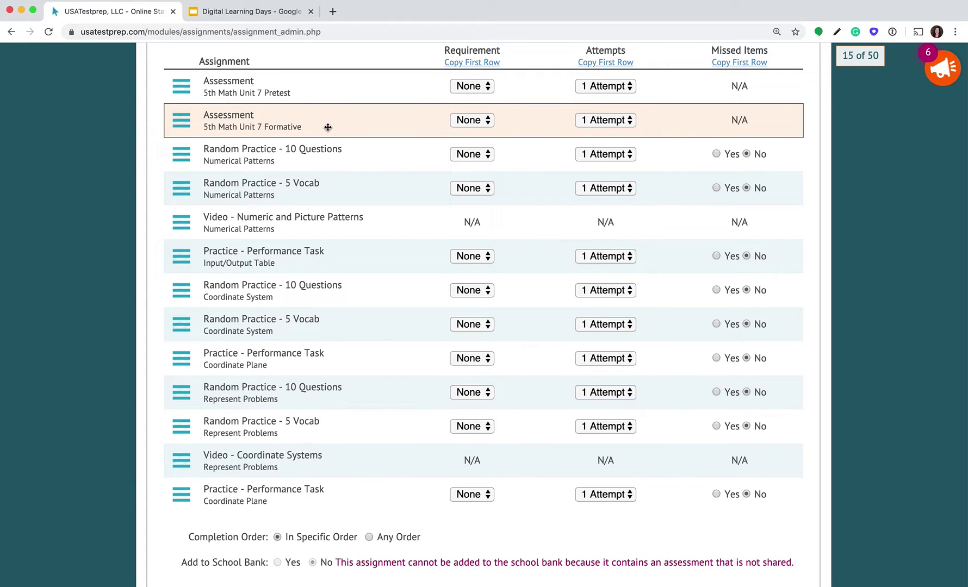
drag(346, 122, 336, 512)
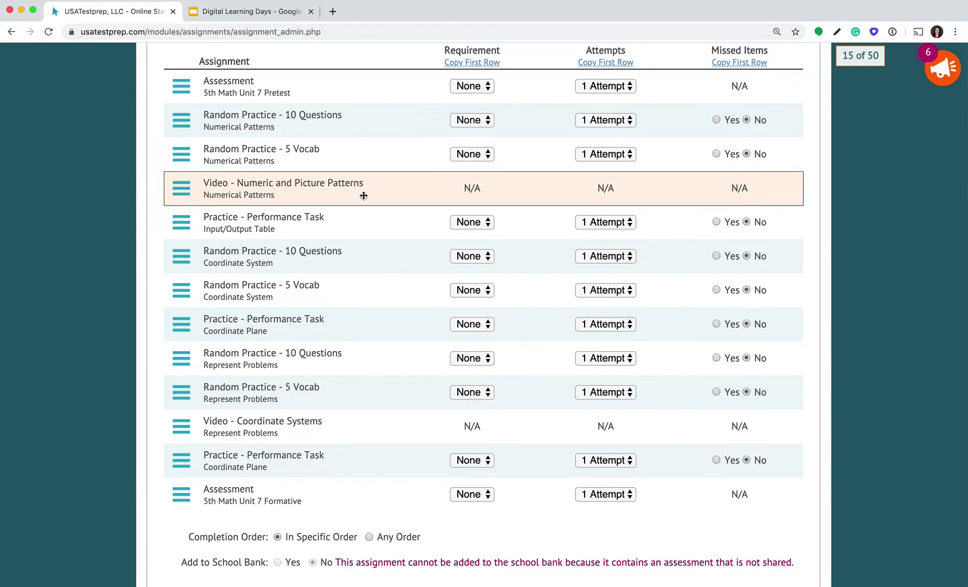
drag(380, 190, 370, 124)
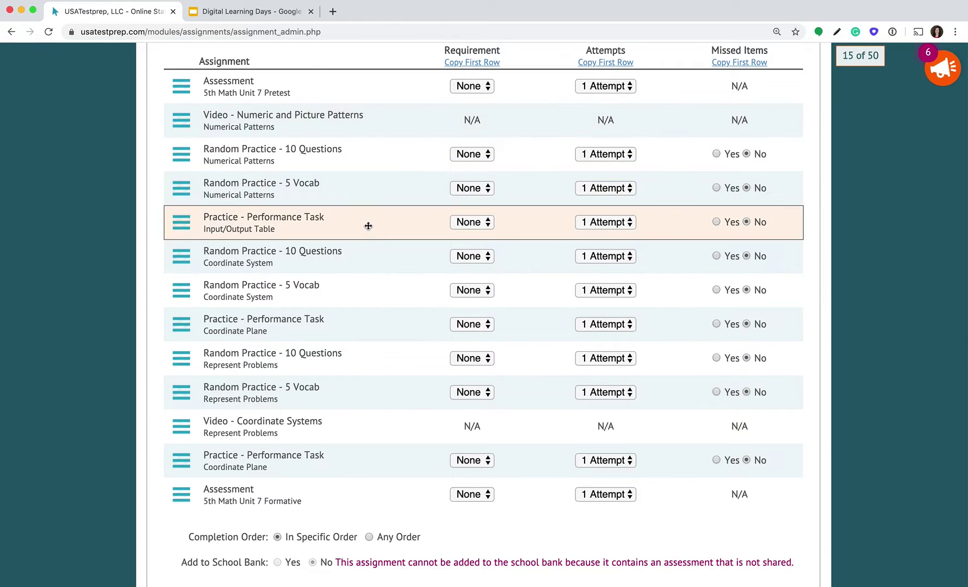
drag(367, 197, 366, 168)
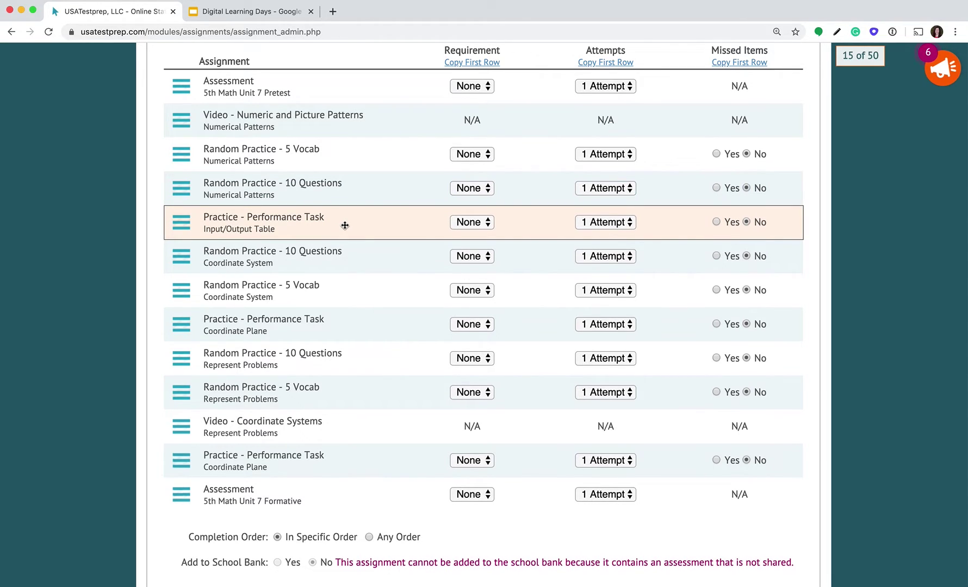
scroll(345, 225, down, 2)
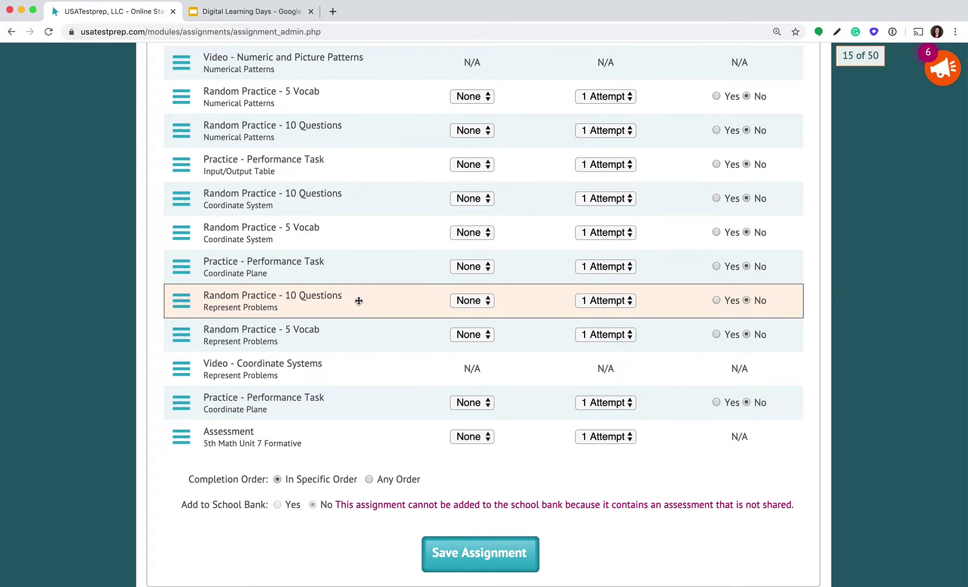
scroll(358, 302, up, 2)
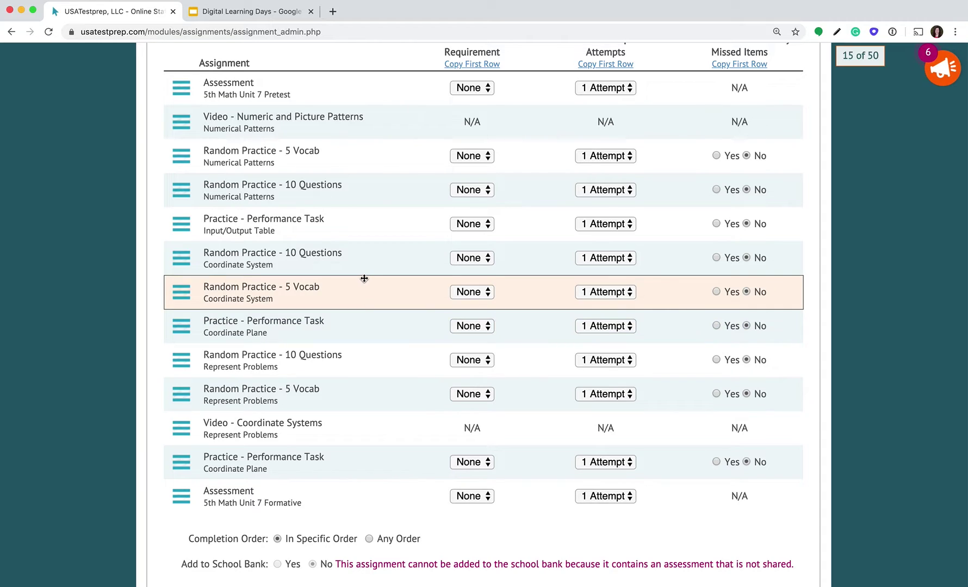
Step: Move Coordinate System vocabulary before its questions, the Coordinate Systems video above both, and the last Coordinate Plane task before Represent Problems vocabulary, then save the assignment
drag(347, 294, 345, 257)
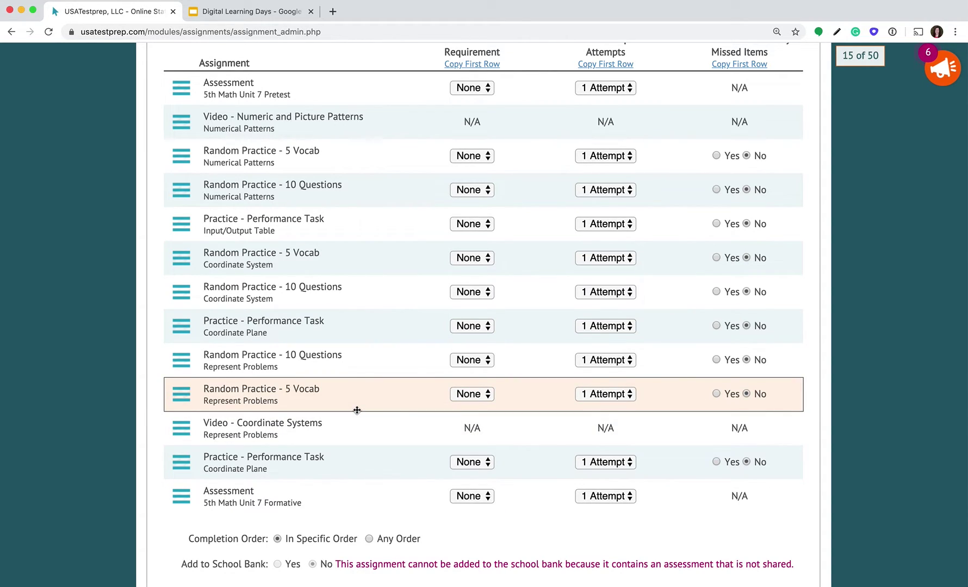
drag(361, 427, 334, 250)
drag(327, 469, 328, 419)
scroll(378, 445, down, 3)
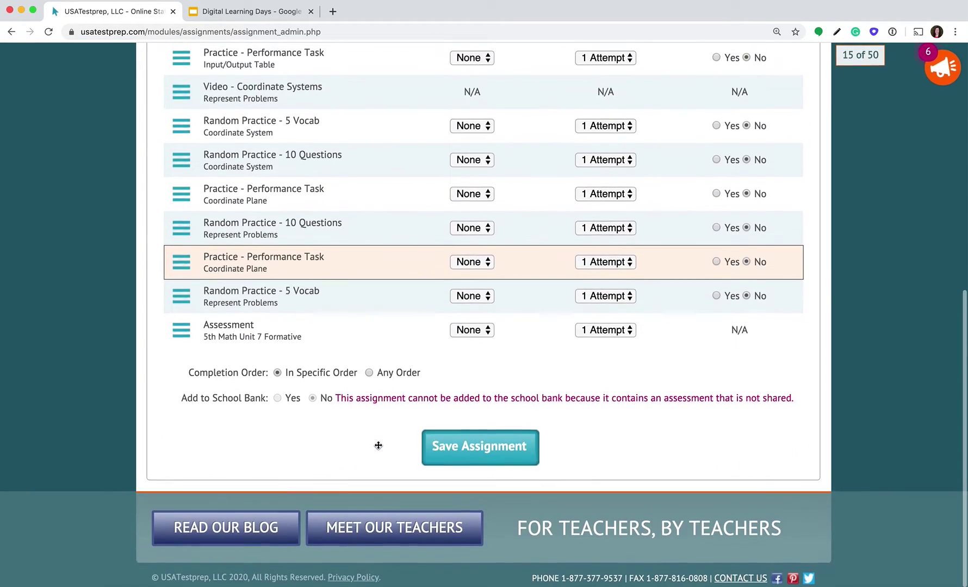
click(471, 447)
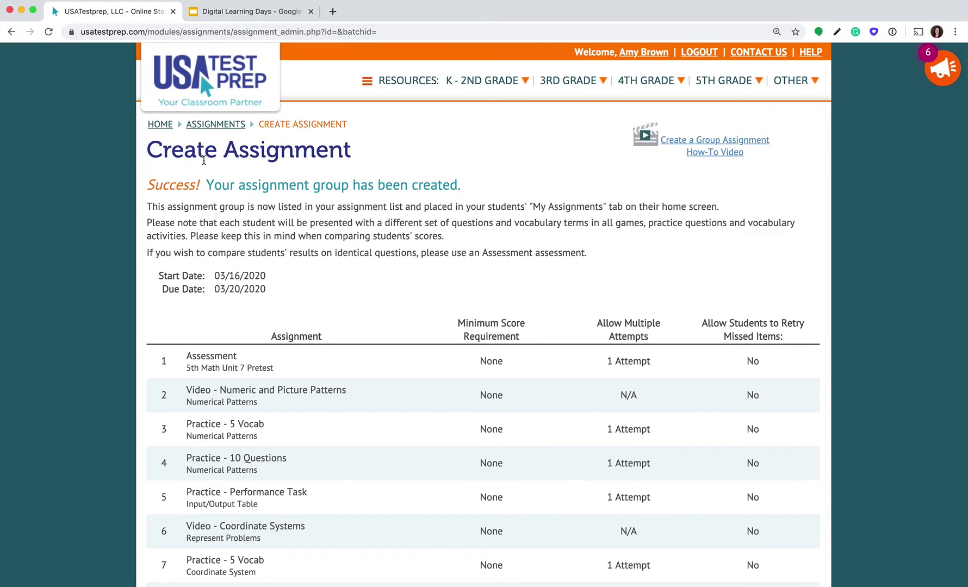
Step: Return to the home page's assignment list and sort it by due date, latest first
click(148, 126)
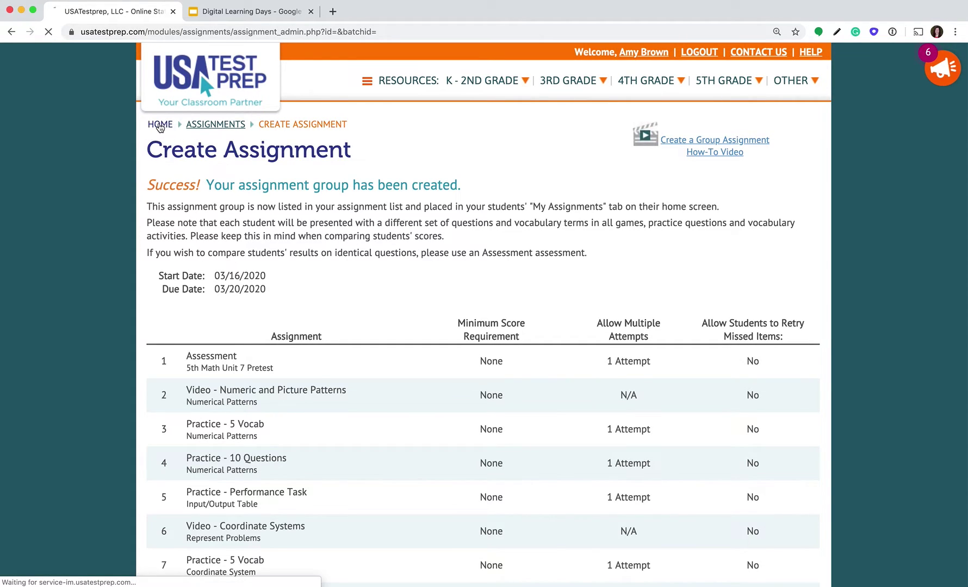
click(434, 286)
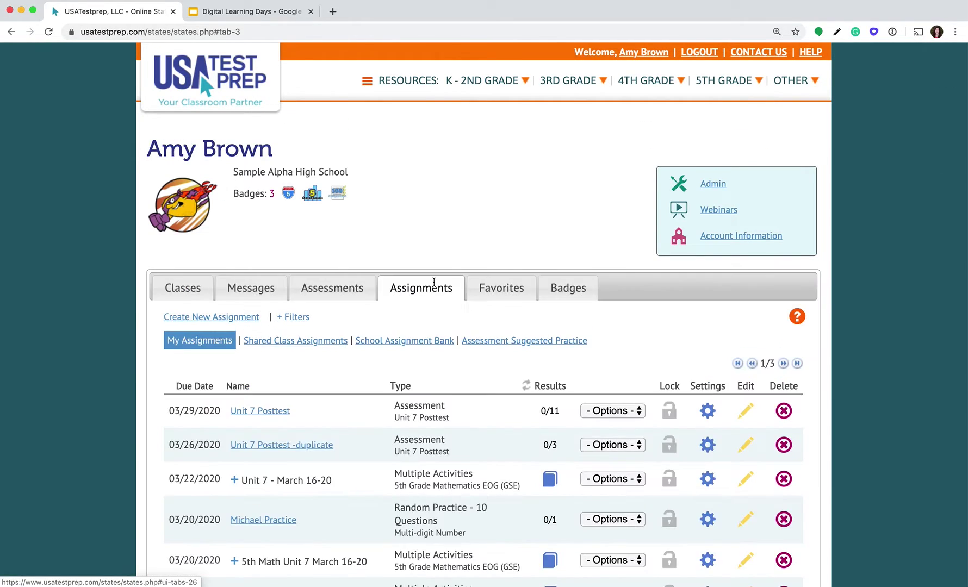
scroll(435, 289, down, 3)
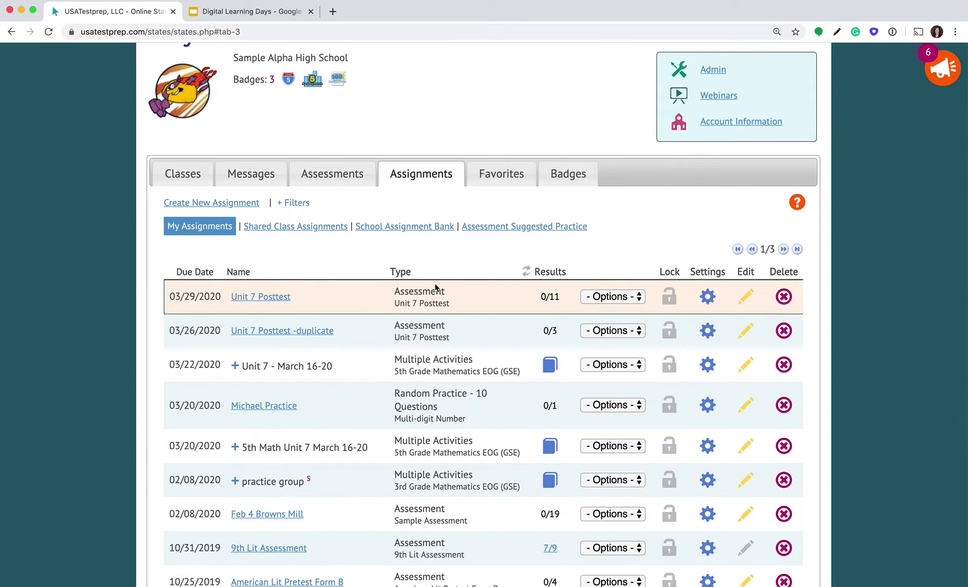
click(191, 272)
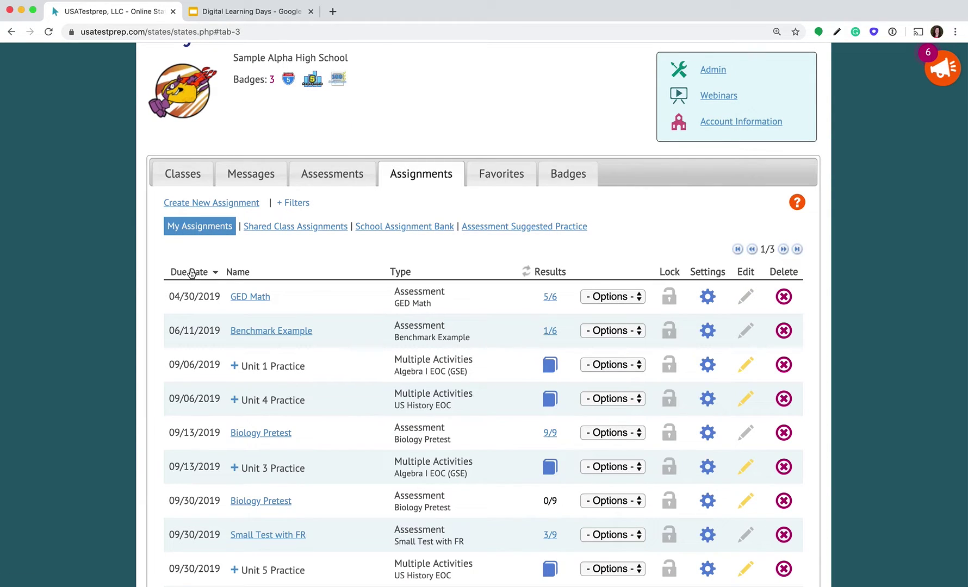
scroll(192, 274, up, 1)
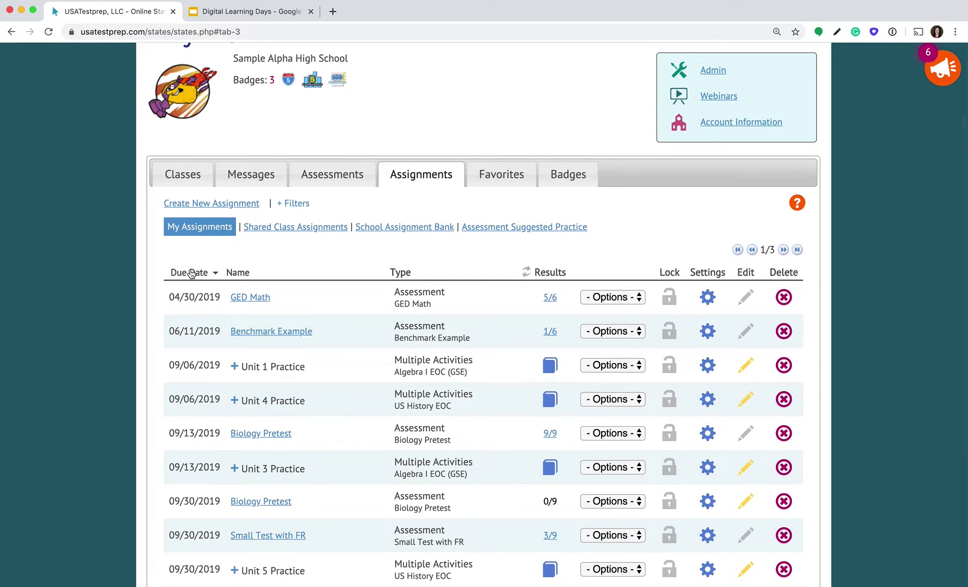
click(191, 273)
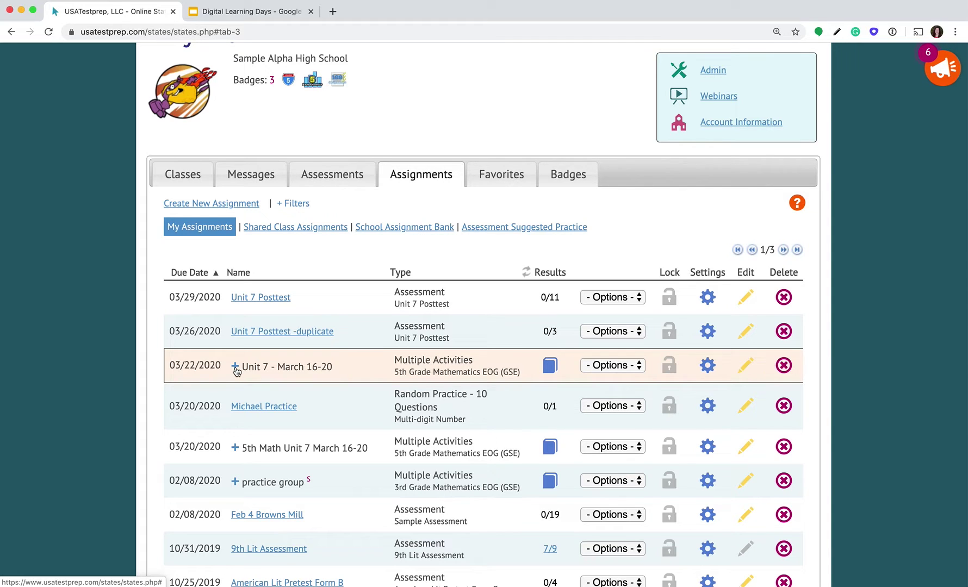
scroll(236, 372, up, 3)
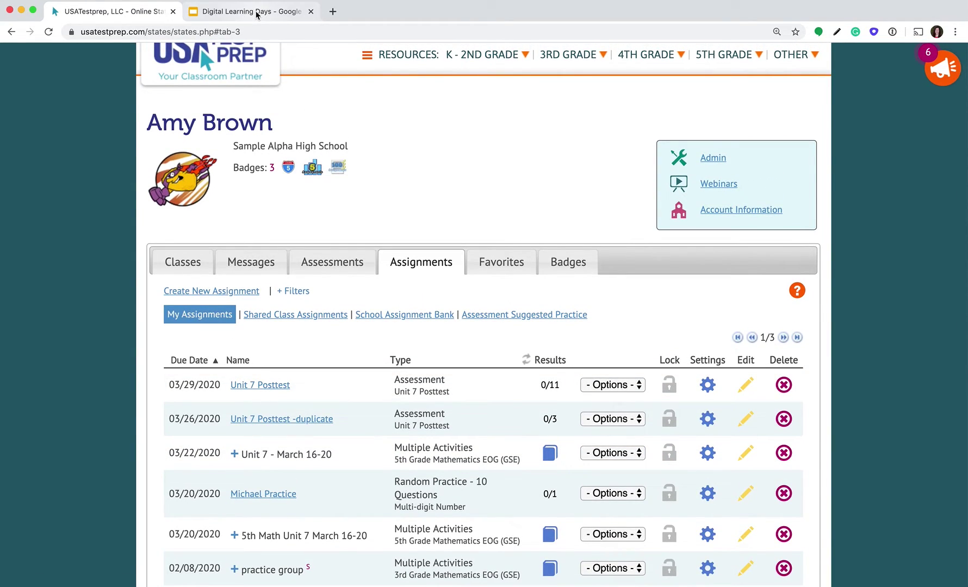
Step: Consult the Plan slide in the Digital Learning Days presentation in Google Slides, then return to USATestprep
click(256, 12)
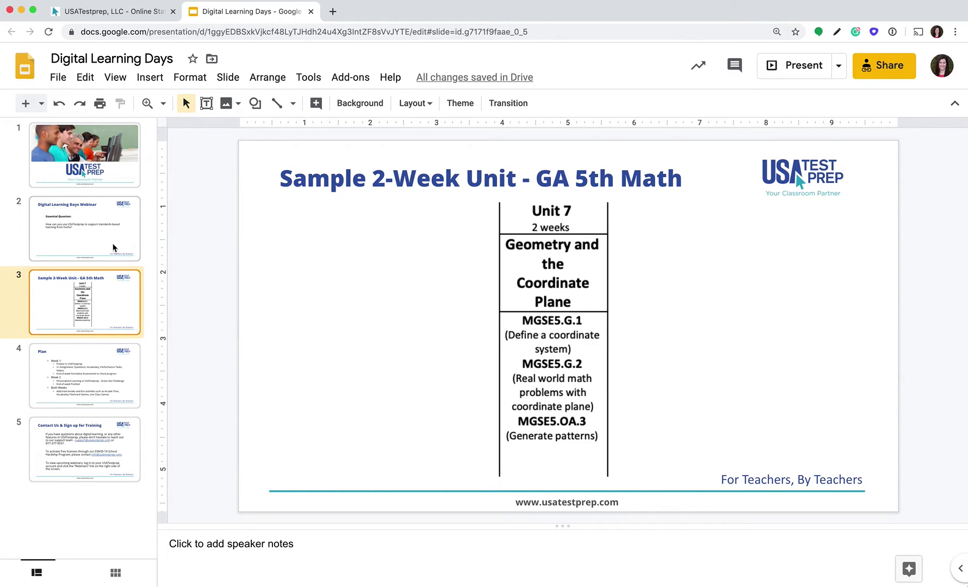
click(96, 393)
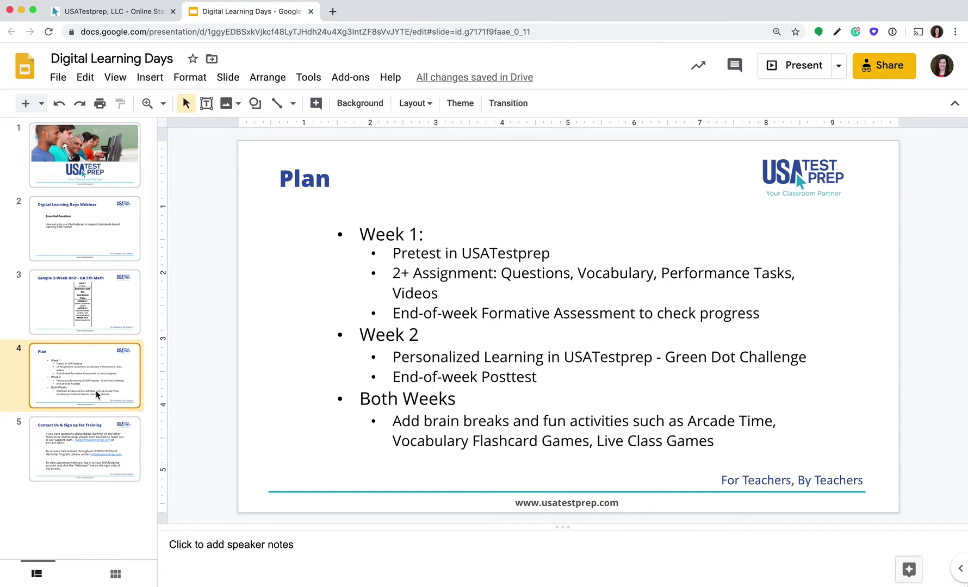
click(123, 13)
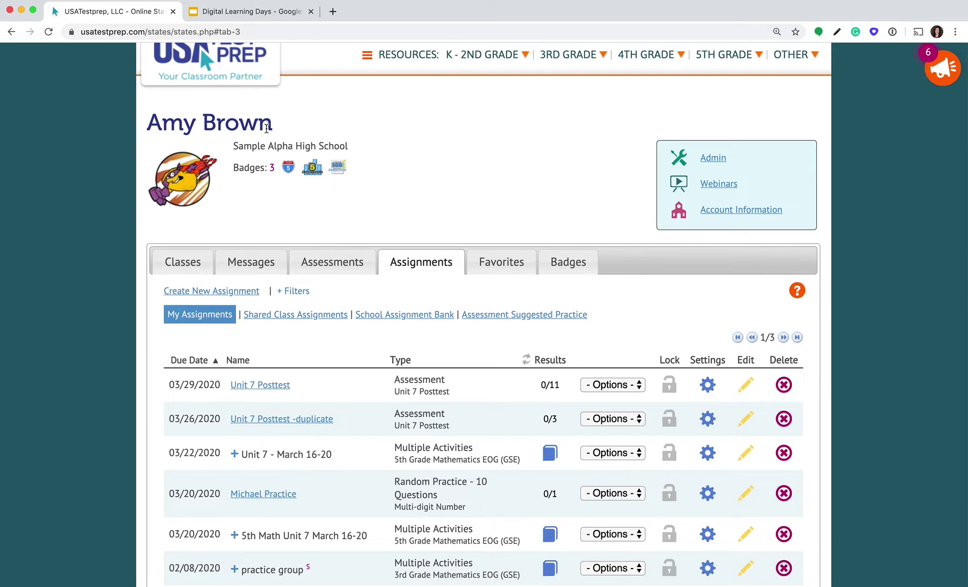
Step: Assign the 5th Math Unit 7 Posttest assessment to the whole 5th Grade Math class as a single activity, continuing to the assignment settings
click(326, 263)
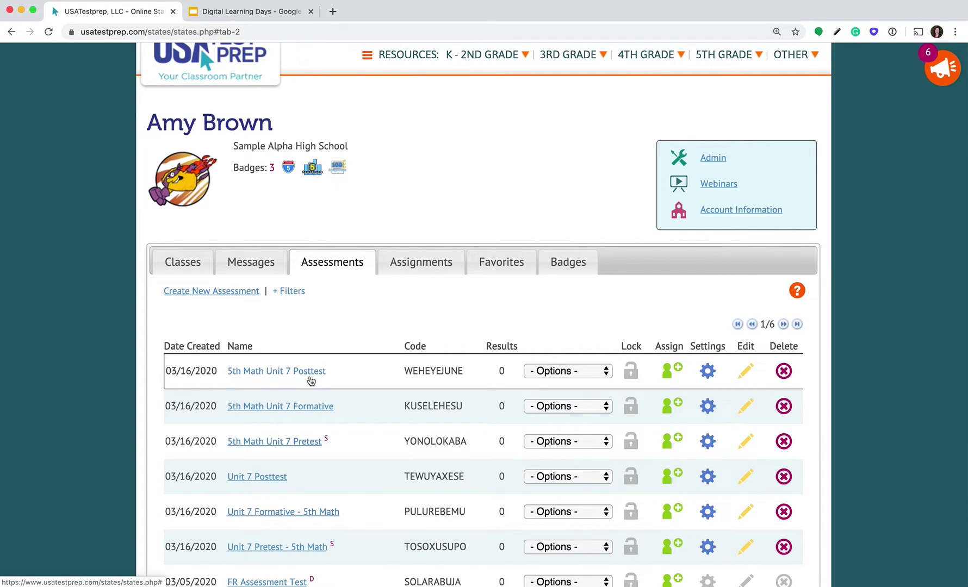
click(679, 371)
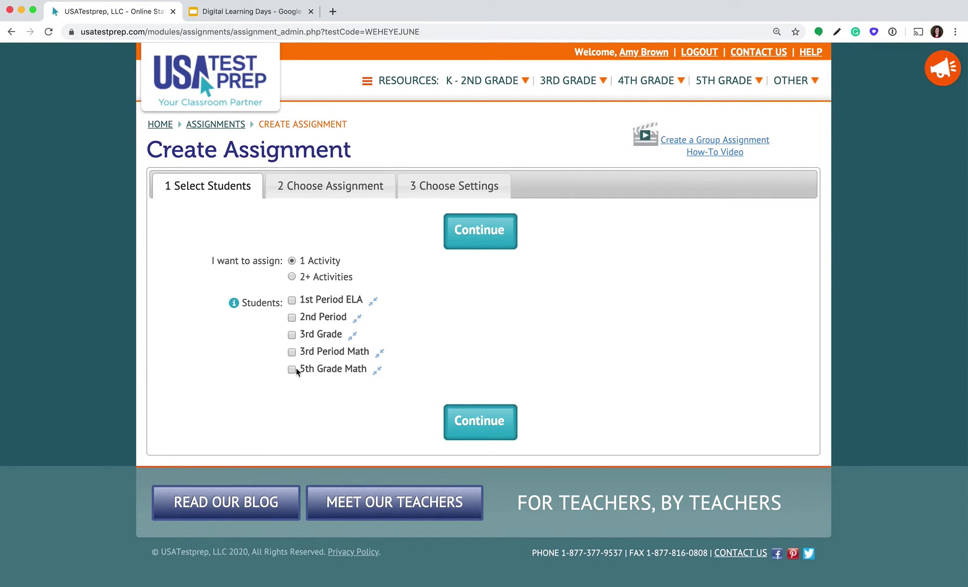
click(292, 370)
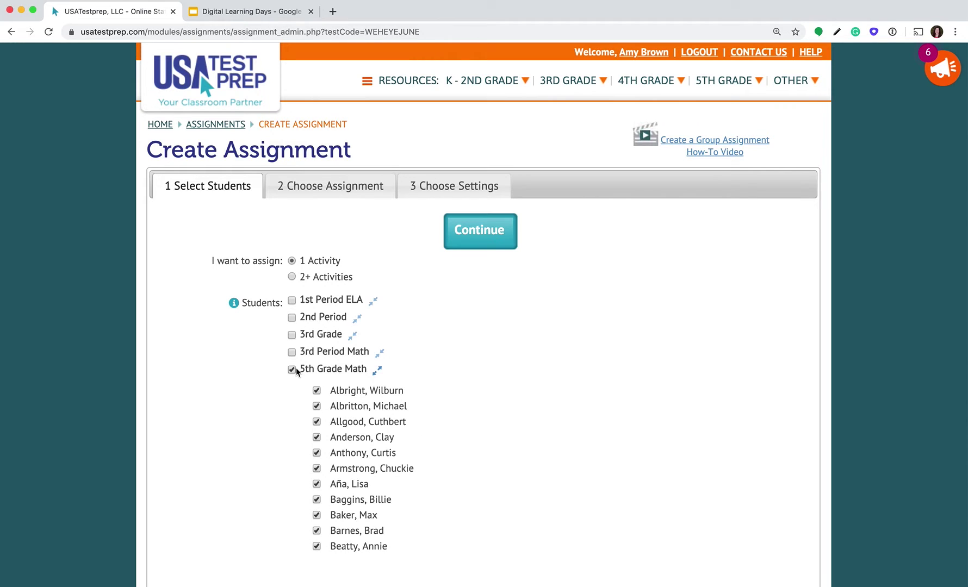
click(474, 242)
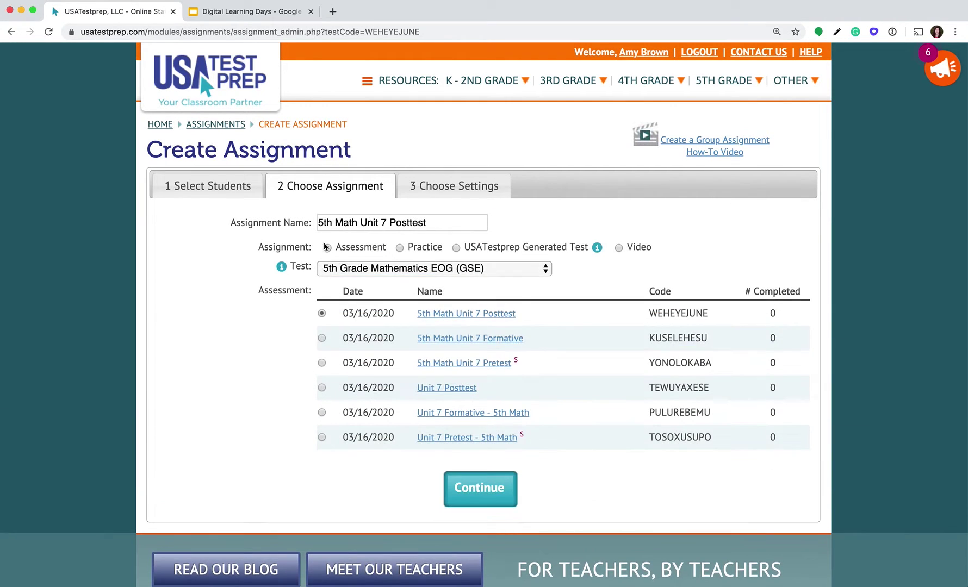
click(486, 496)
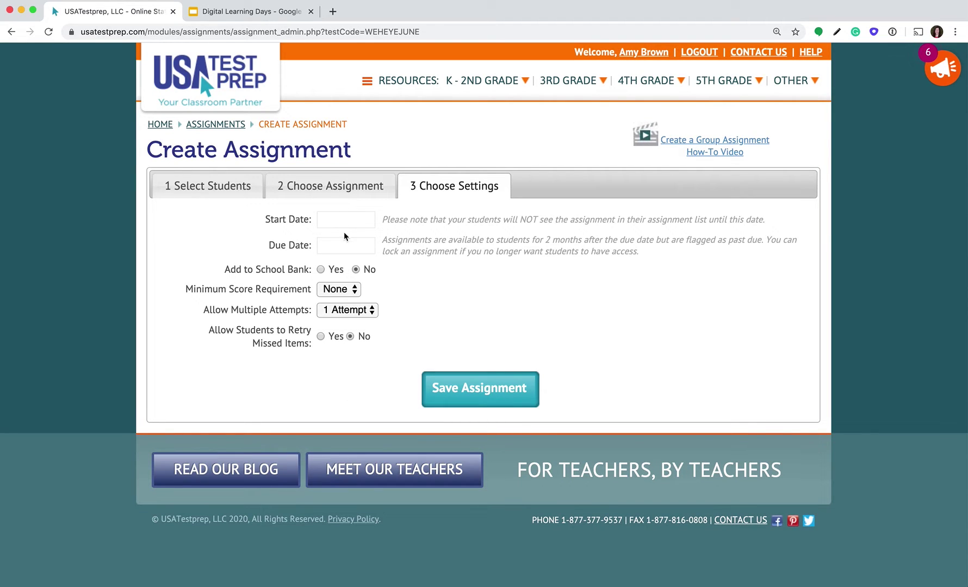
Step: Set the posttest's due date to 03/27/2020 and start date to 03/26/2020, save the assignment and return to the home page
click(325, 245)
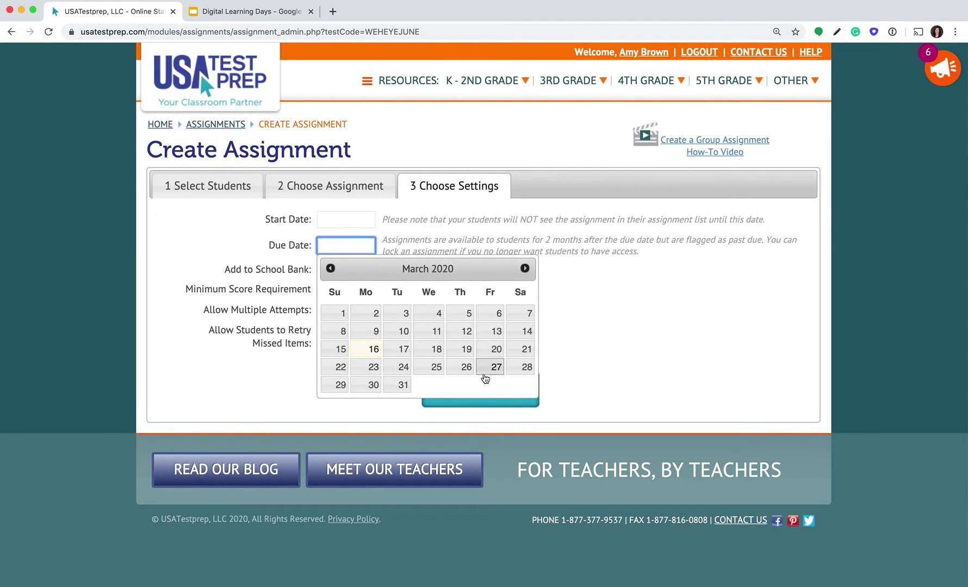
click(496, 368)
click(346, 220)
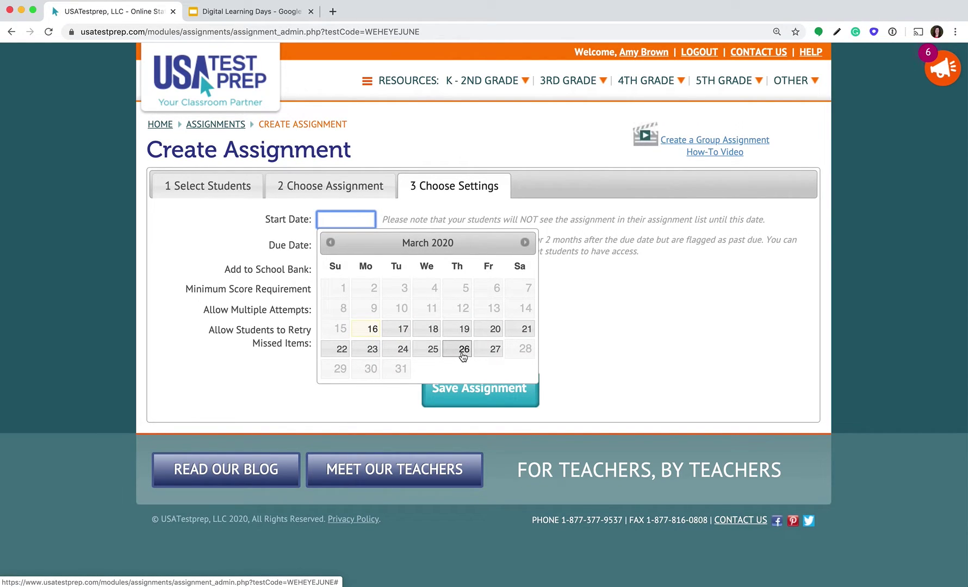
click(463, 356)
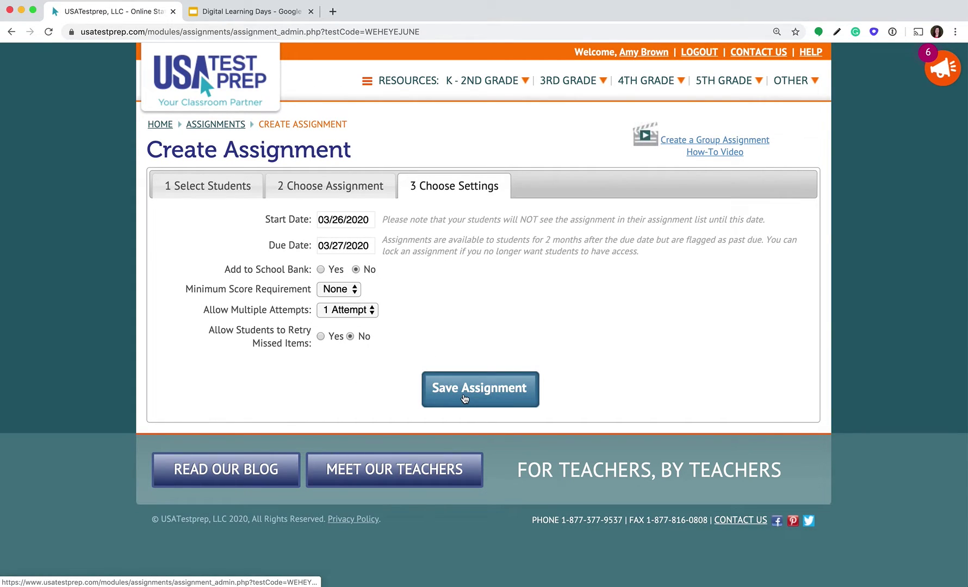
click(464, 399)
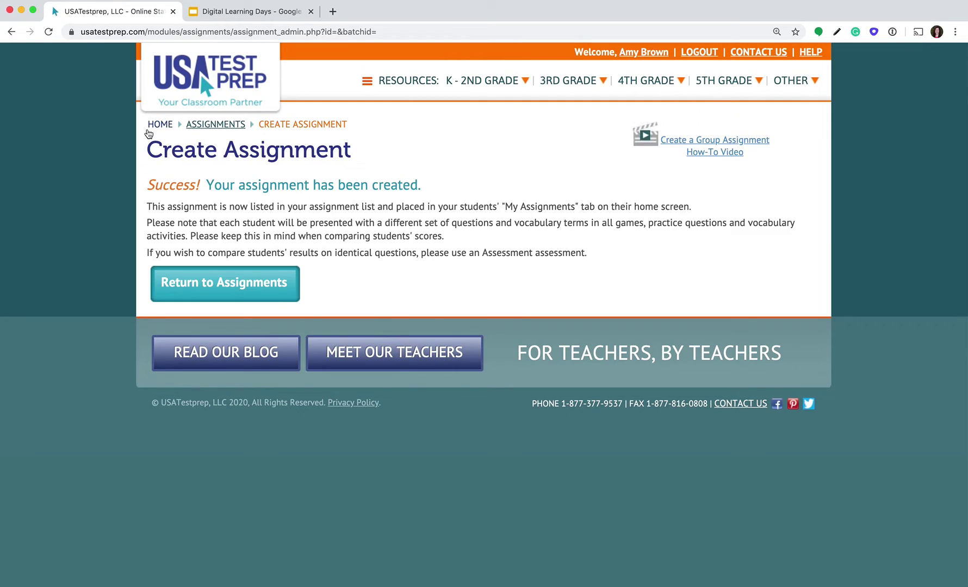
click(157, 126)
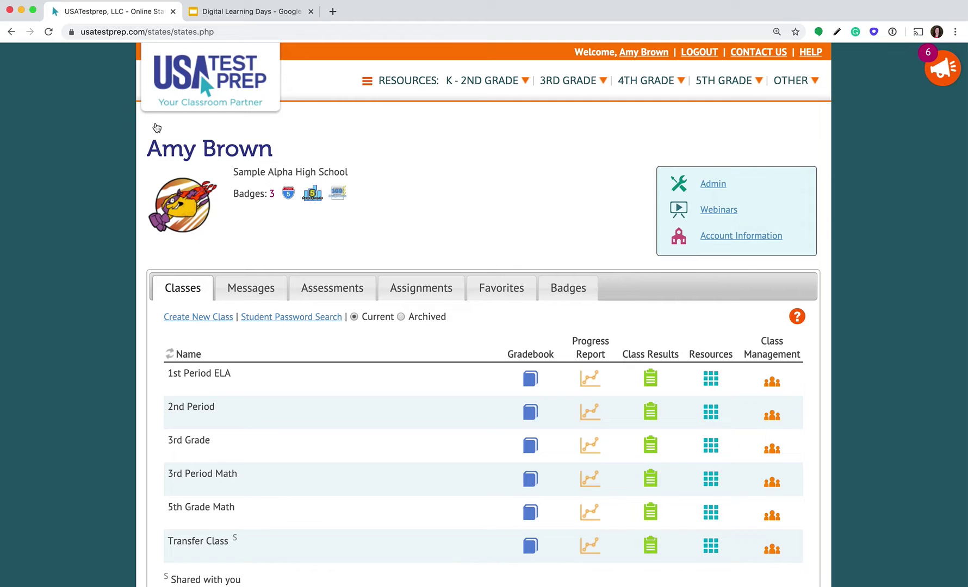
Step: Review Week 2 on the Google Slides Plan slide, highlighting the Green Dot Challenge bullet, then return to USATestprep
click(257, 12)
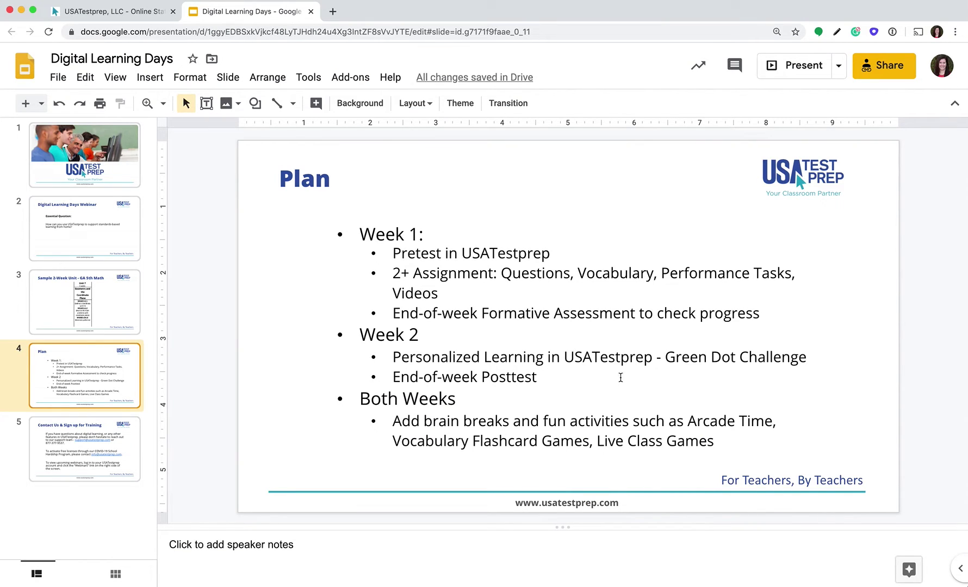
drag(806, 357, 390, 353)
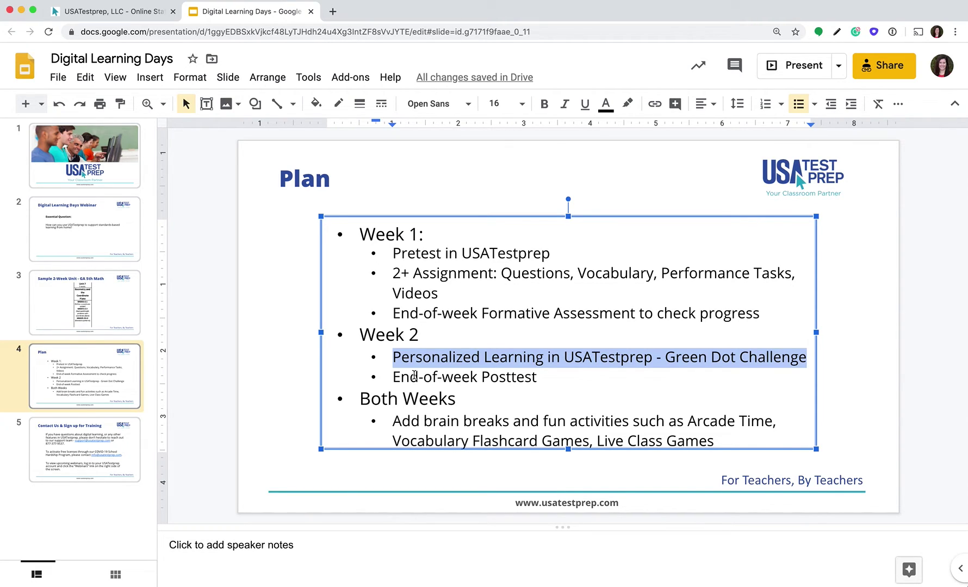
click(131, 12)
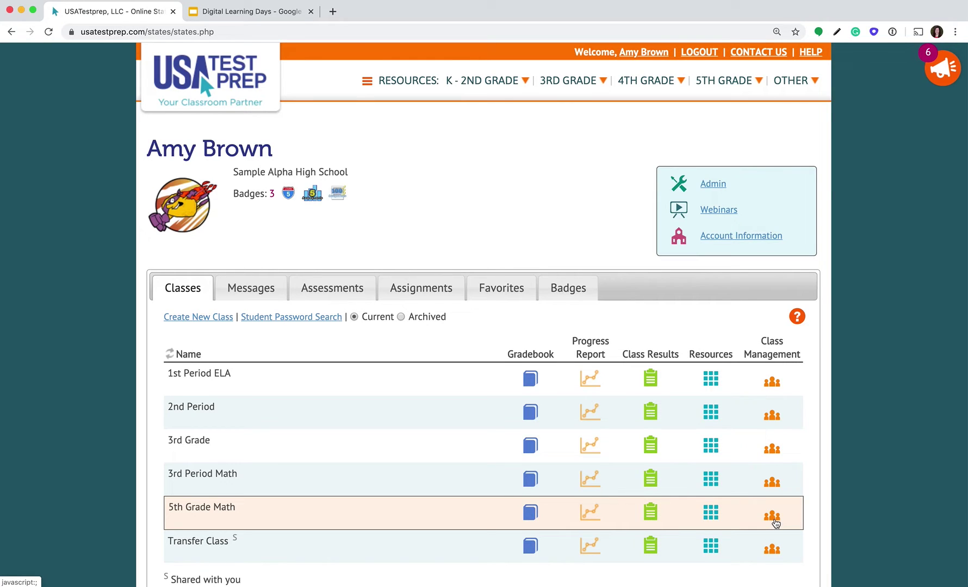
Step: Open class management for 5th Grade Math and log in as the second student on the roster
click(776, 523)
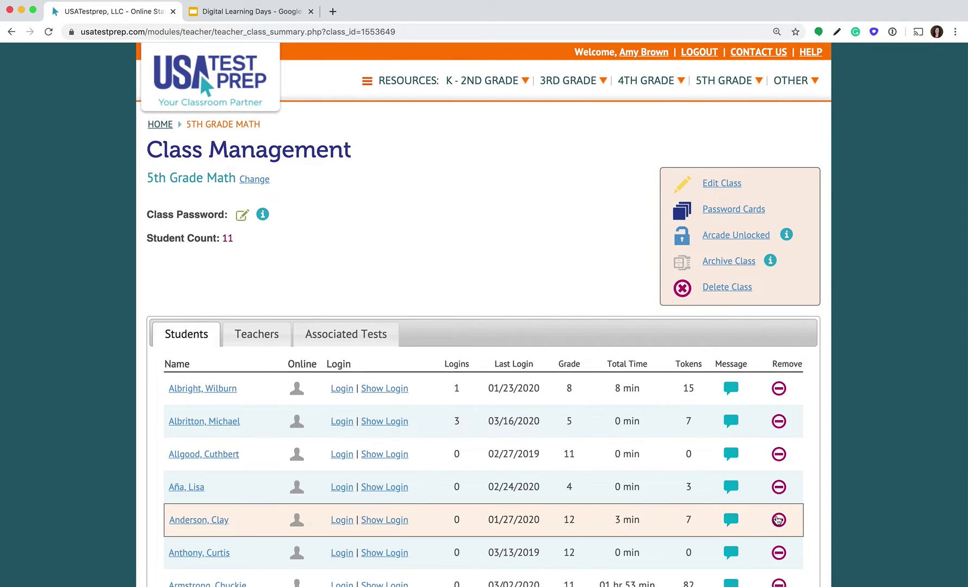
scroll(227, 443, down, 2)
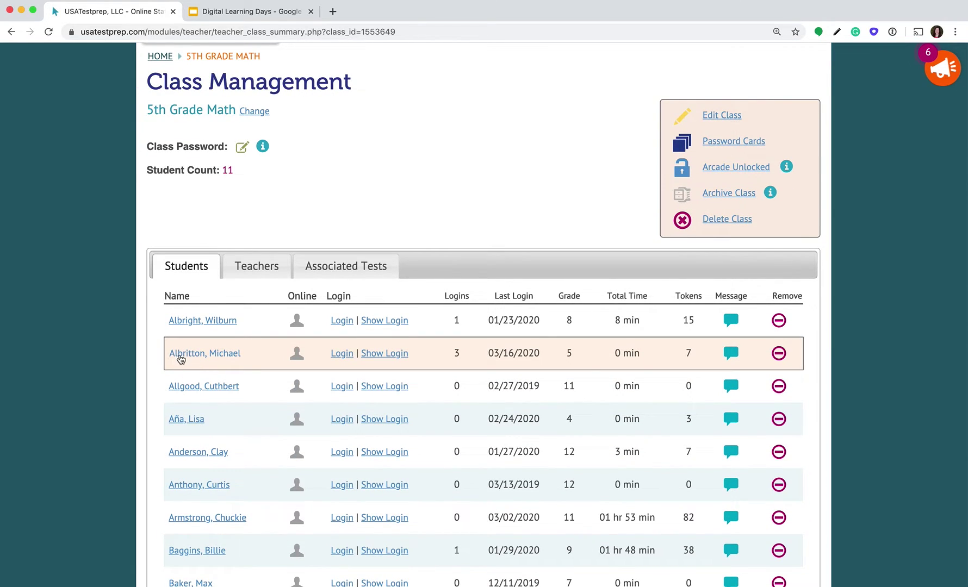
click(340, 356)
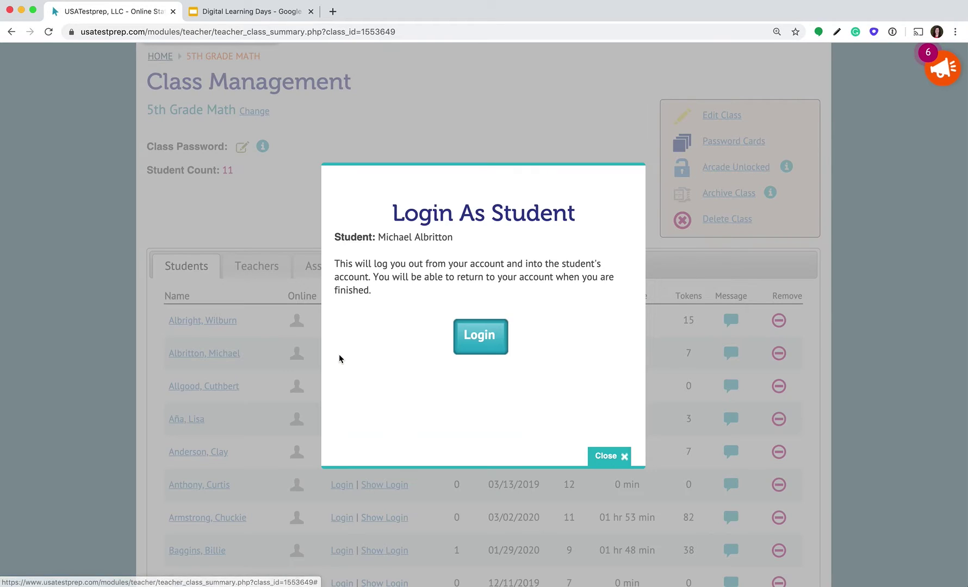
click(477, 339)
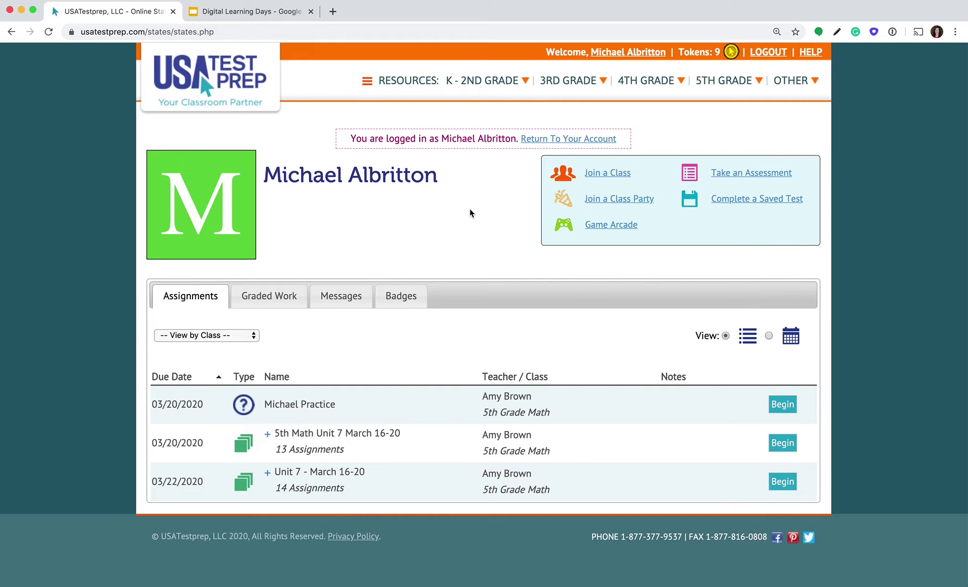
Step: Open the student's 5th Grade Math (GSE) resources and examine the progress bars and dot ranks by standard, including the dot rank legend
mouse_move(727, 82)
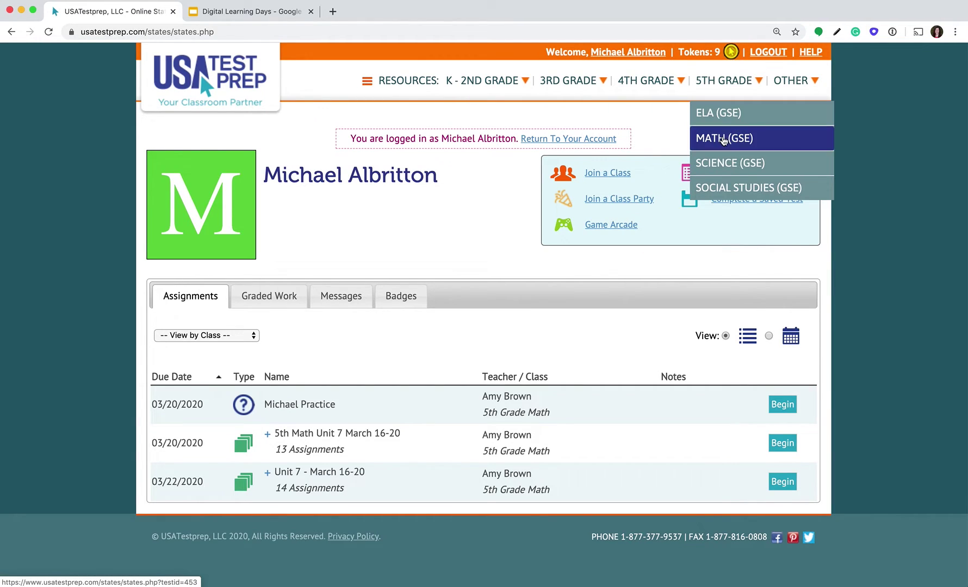
click(723, 139)
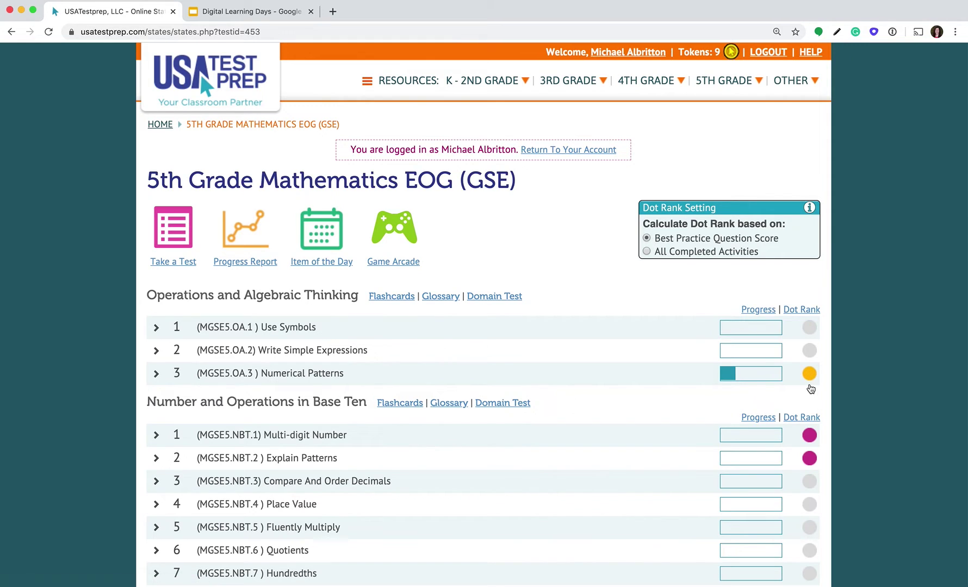
scroll(807, 461, down, 6)
scroll(807, 461, down, 5)
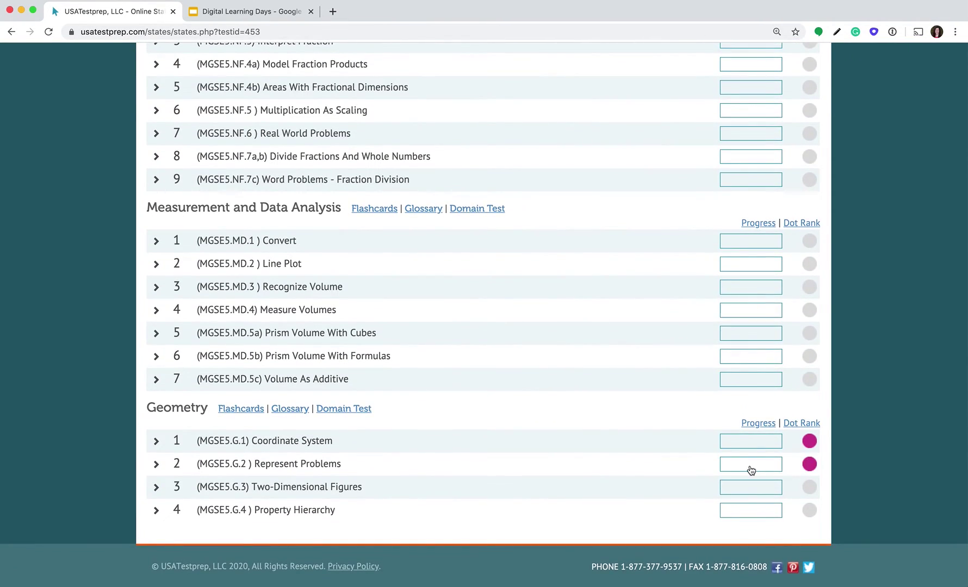
scroll(750, 470, up, 8)
scroll(750, 470, up, 3)
click(803, 314)
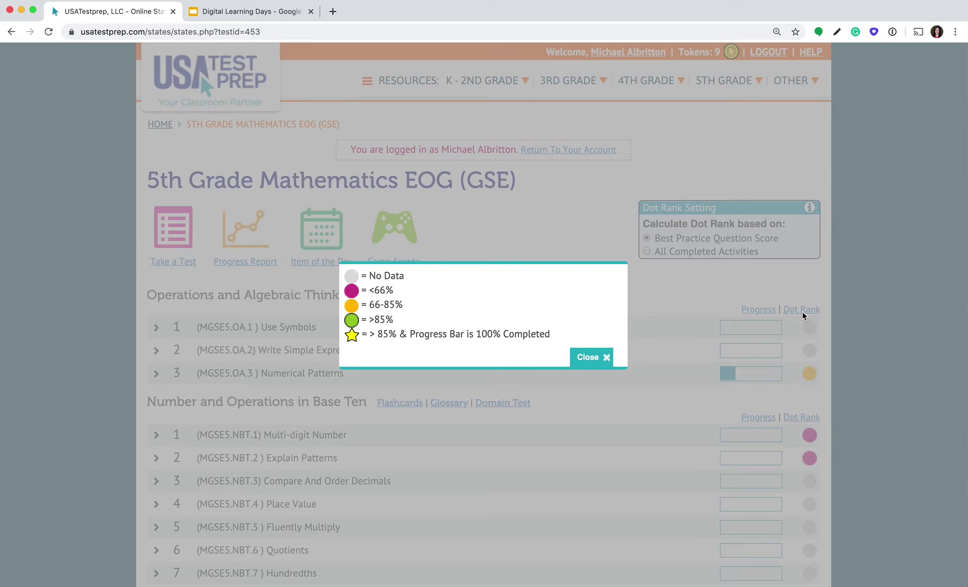
click(590, 358)
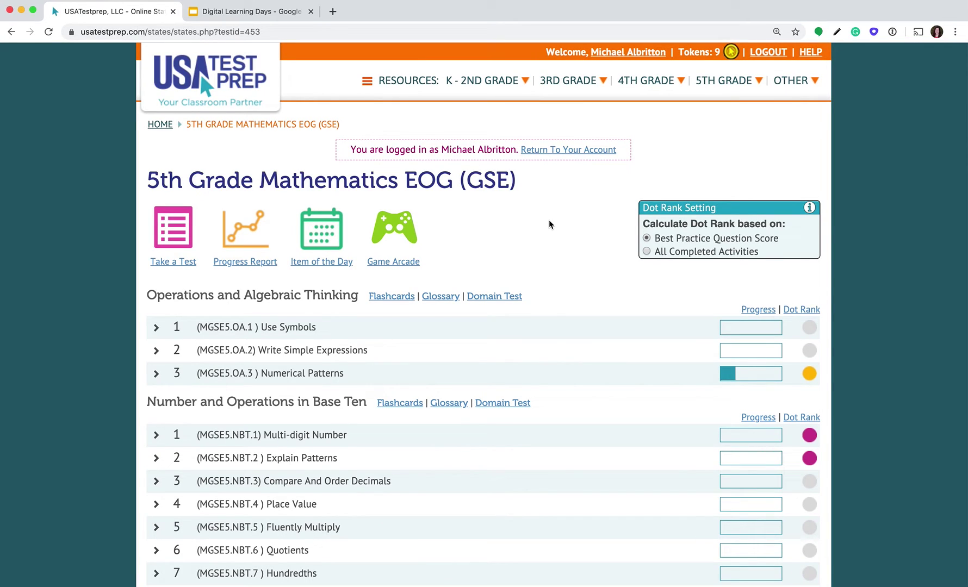
Step: Examine the activity cards and completion requirements under Geometry standard MGSE5.G.1 Coordinate System, check the dot rank legend, and collapse the standard
mouse_move(266, 383)
scroll(161, 381, down, 5)
scroll(162, 382, down, 6)
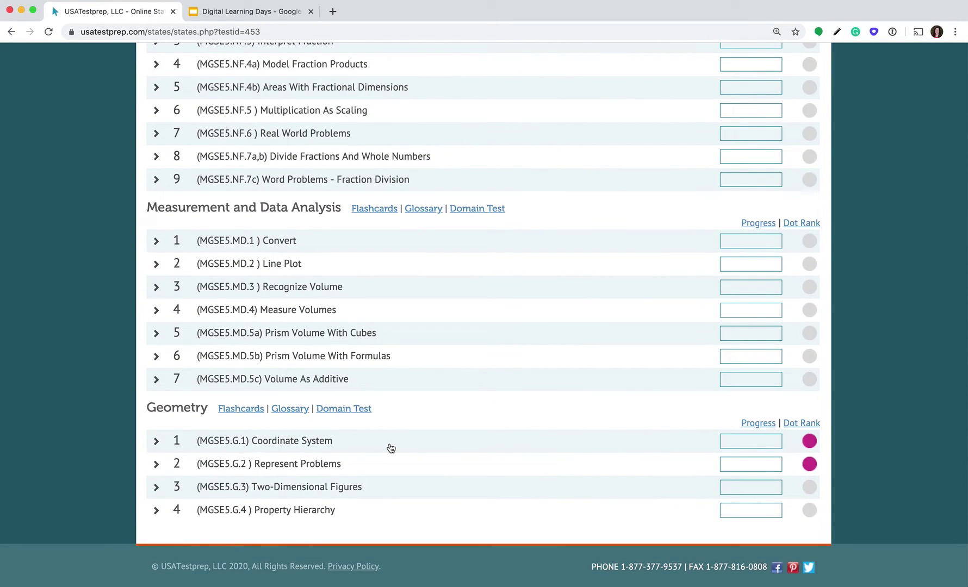
click(391, 448)
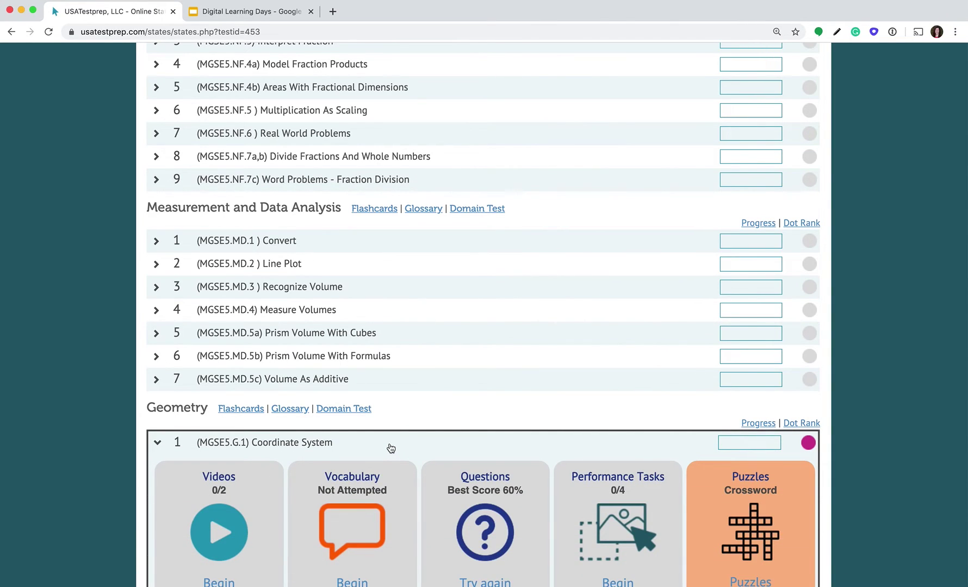
scroll(391, 448, down, 3)
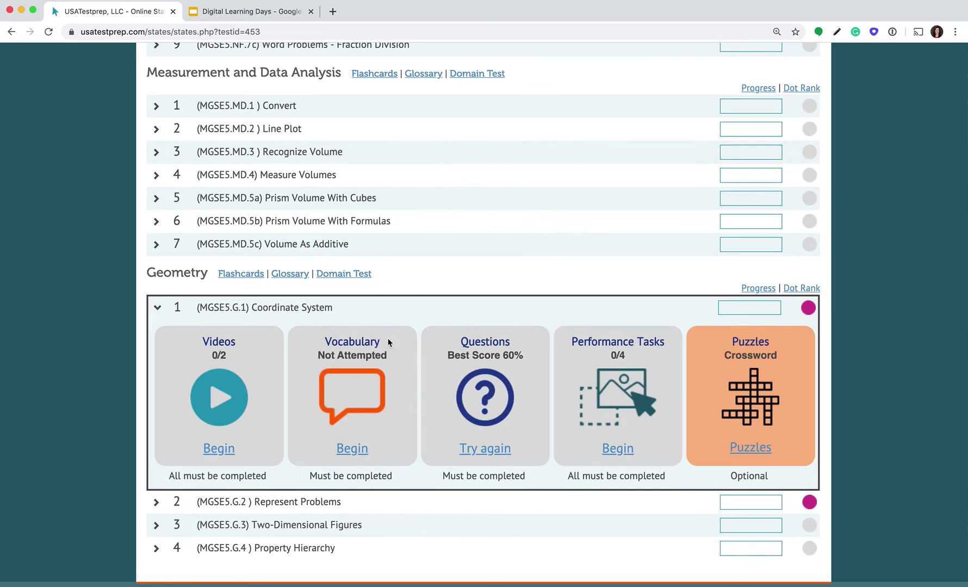
click(801, 289)
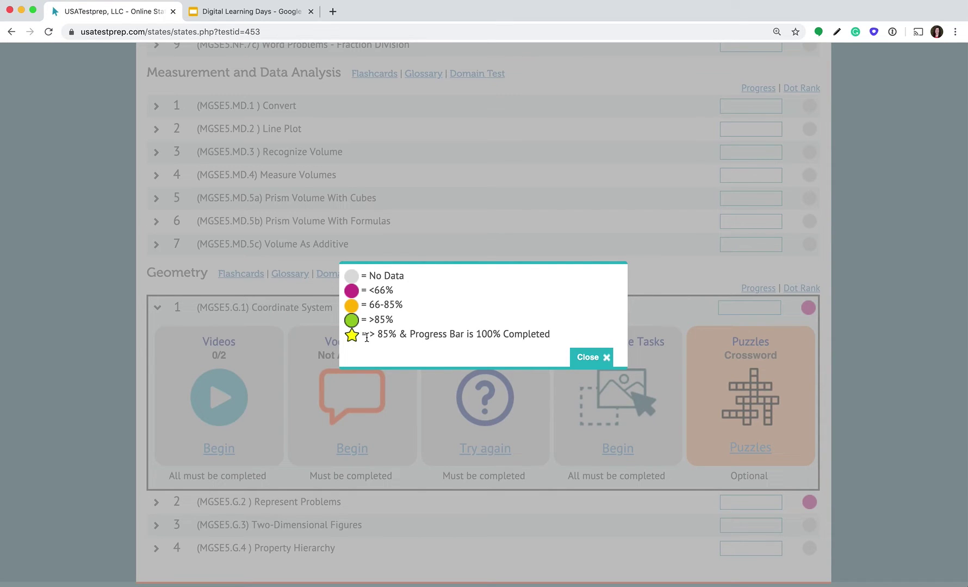
click(585, 363)
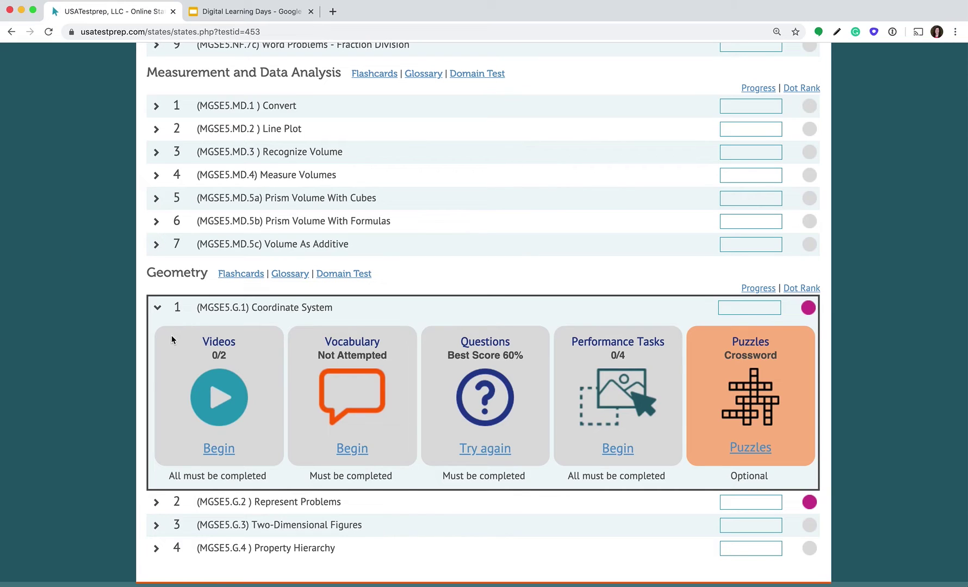
click(155, 309)
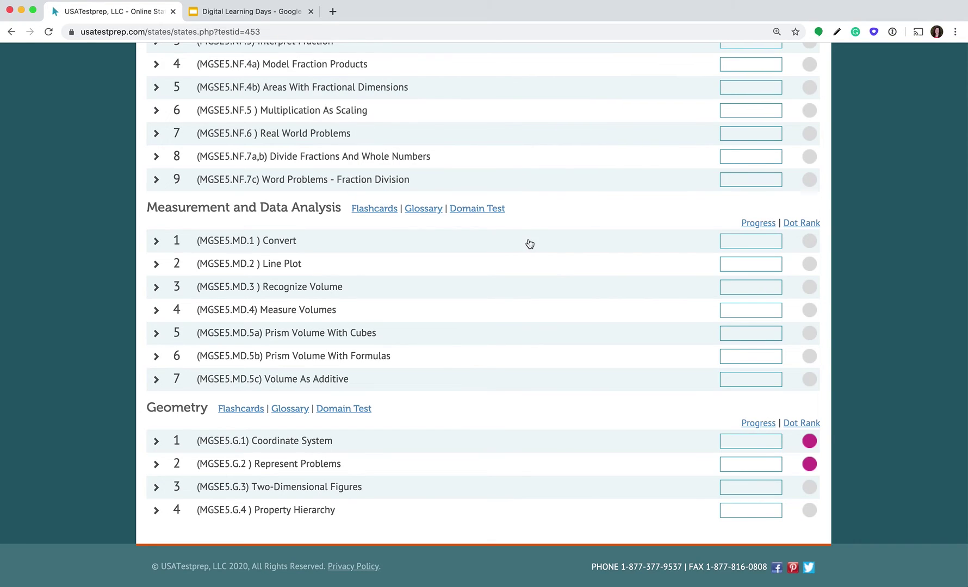
Step: Look over all the 5th grade math domains again and recheck which Coordinate System activities must be completed
scroll(529, 245, up, 10)
scroll(529, 244, up, 2)
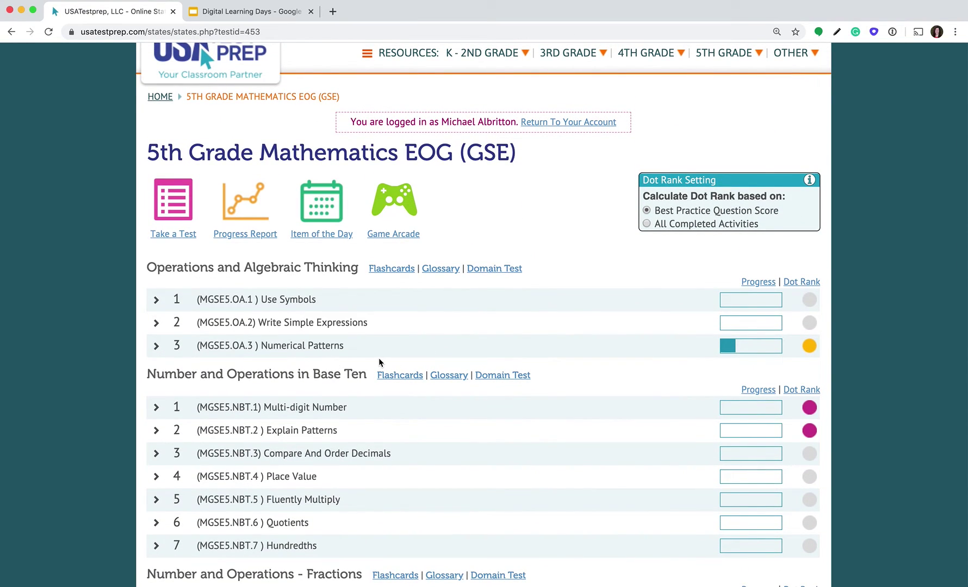
scroll(357, 358, down, 10)
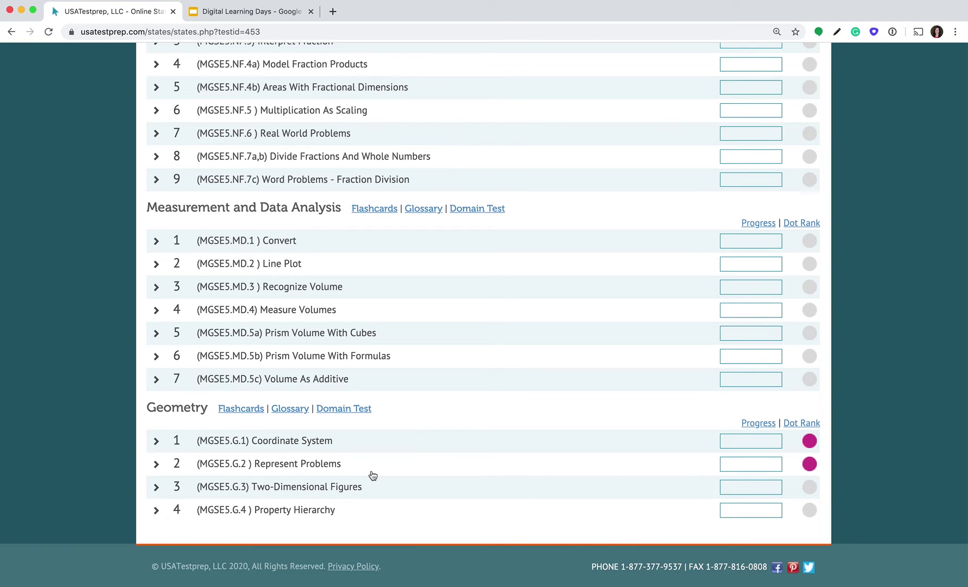
click(382, 450)
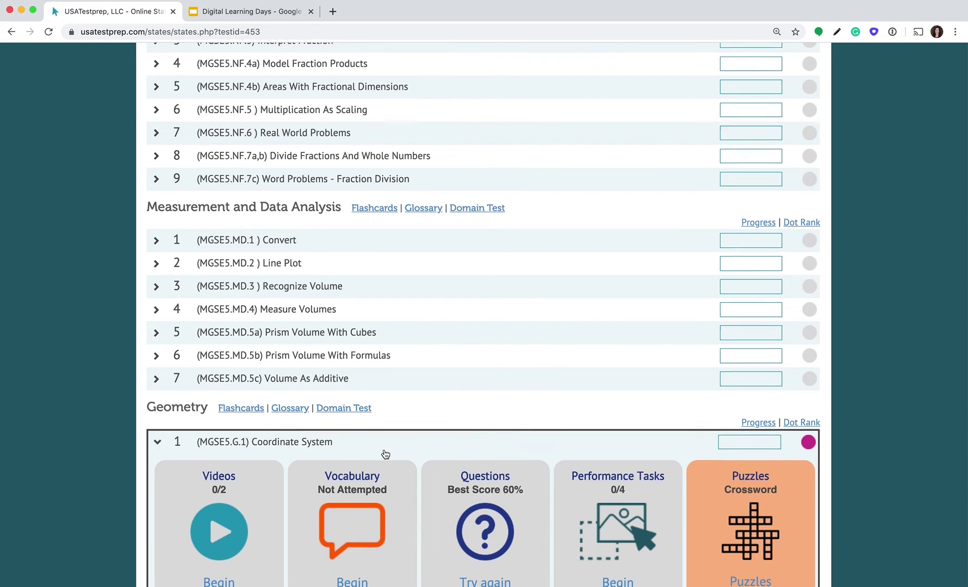
scroll(383, 452, down, 3)
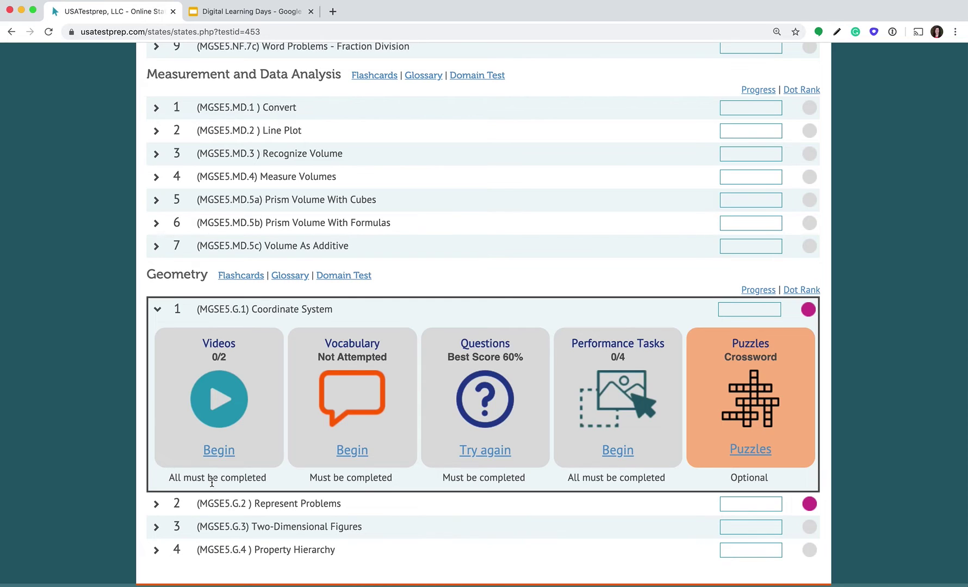
click(277, 314)
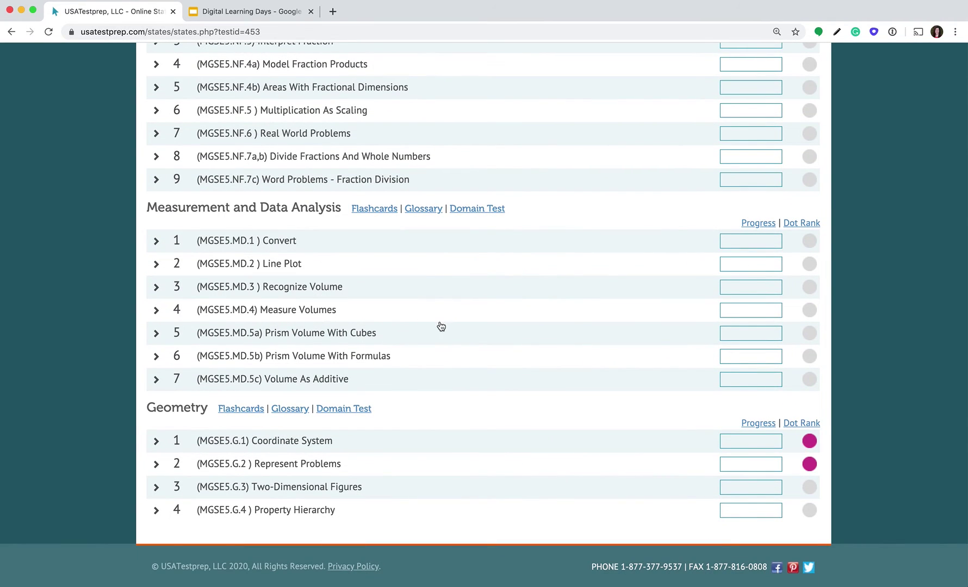
Step: Switch to Google Slides and review the End-of-week Posttest bullet on the Plan slide and the Unit 7 standards on the Sample 2-Week Unit slide
click(256, 12)
click(584, 378)
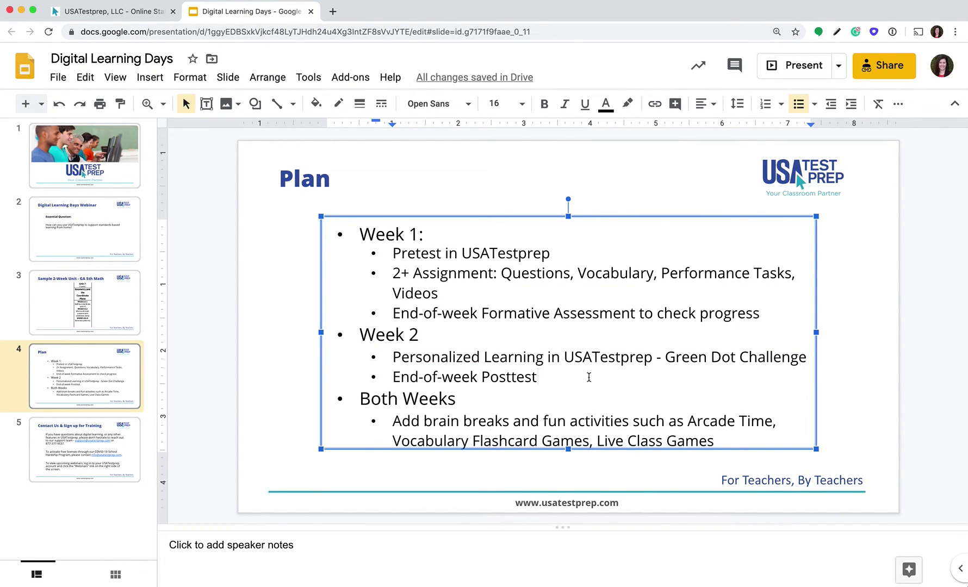
click(117, 313)
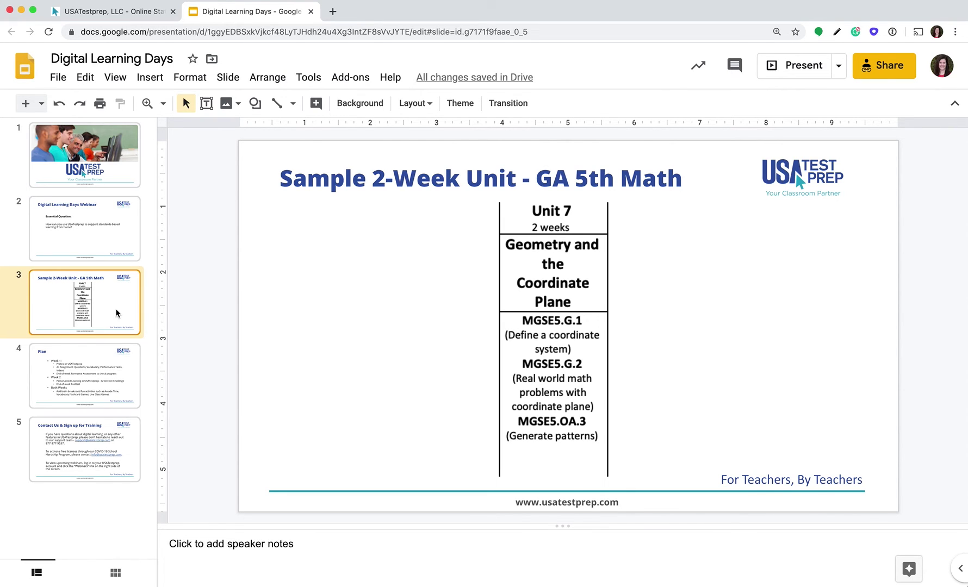
Step: Go back to USATestprep and return from the student login to the teacher account
click(136, 11)
scroll(528, 283, up, 15)
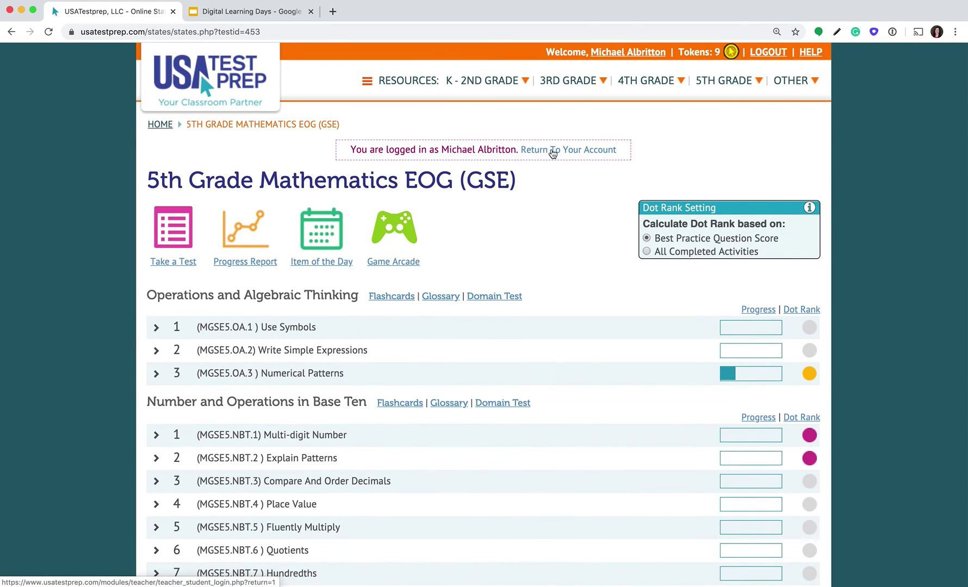
click(553, 151)
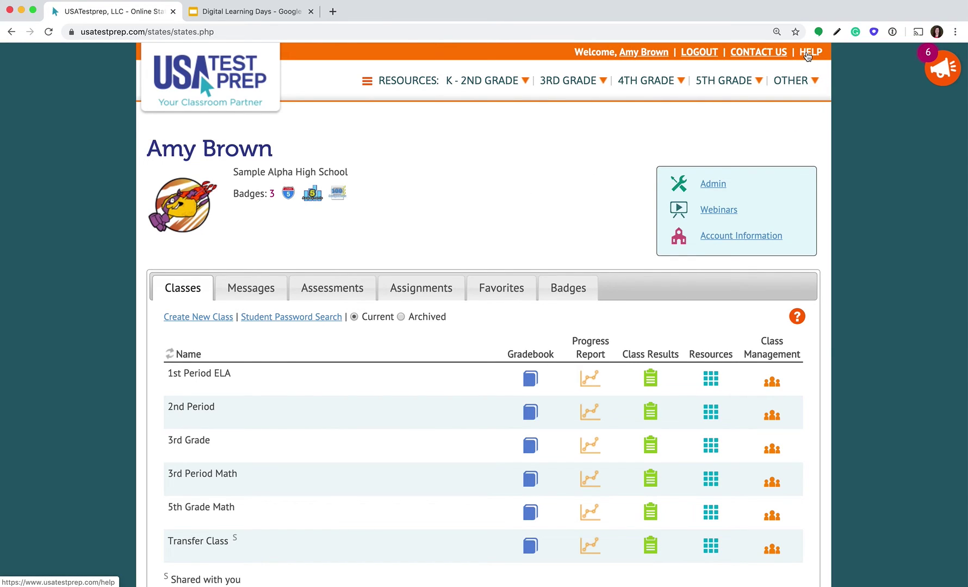
Step: Open the Digital Learning Days webinar guide from the Help manual and read through both of its pages
click(810, 52)
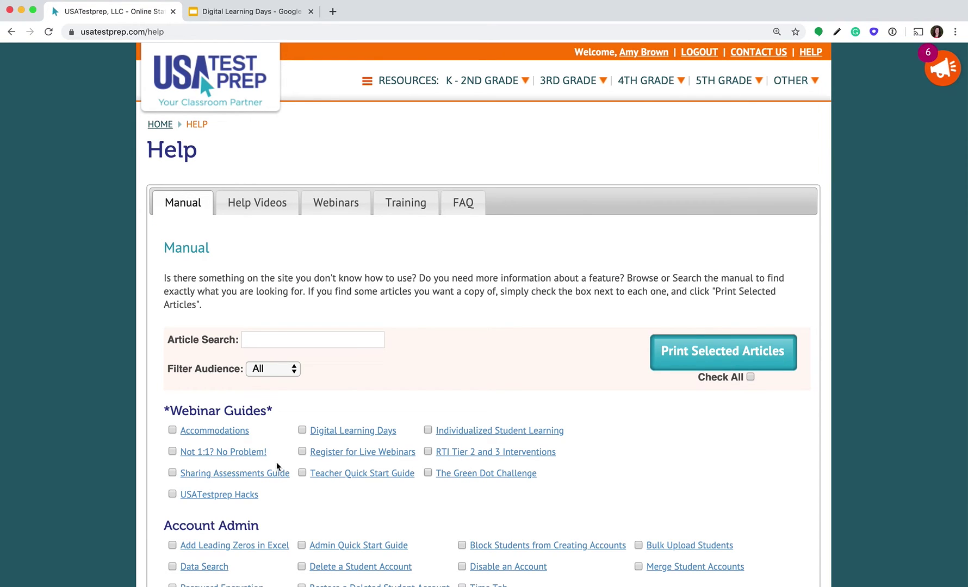
scroll(284, 465, down, 2)
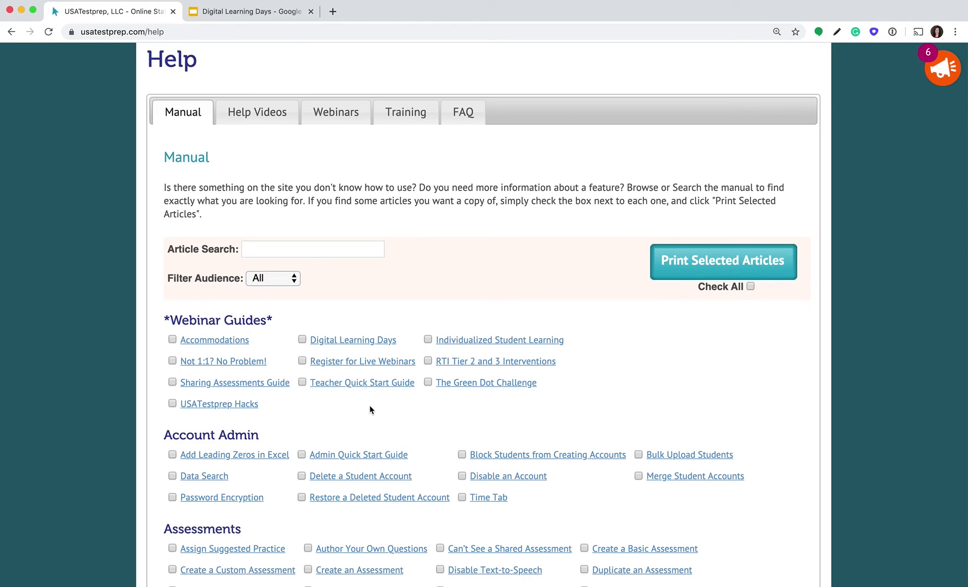
click(359, 343)
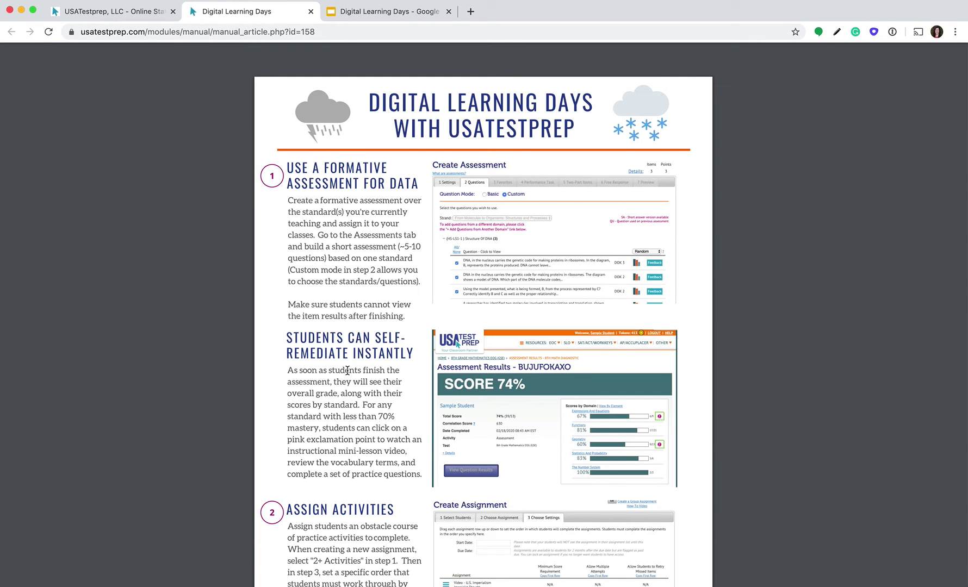
scroll(348, 371, down, 8)
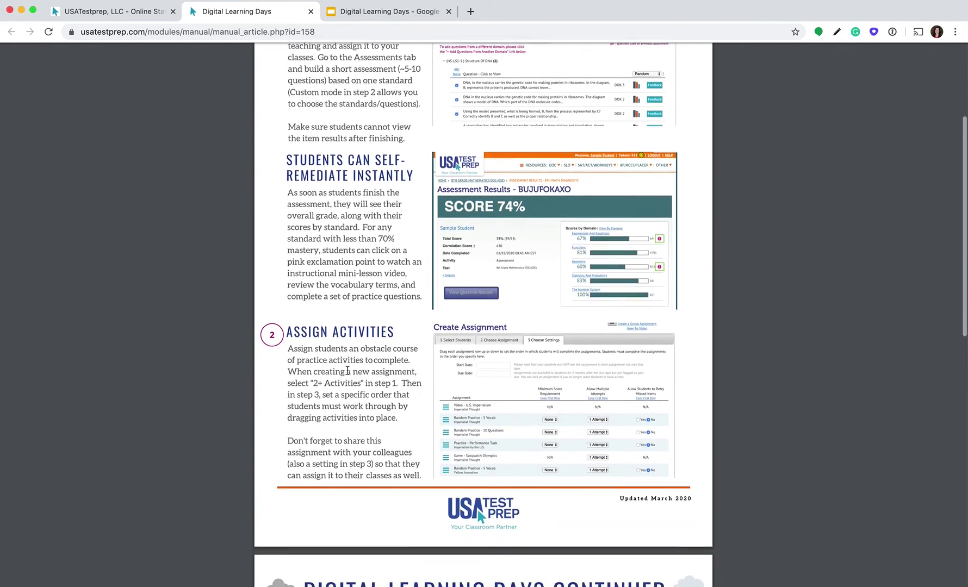
scroll(347, 370, down, 7)
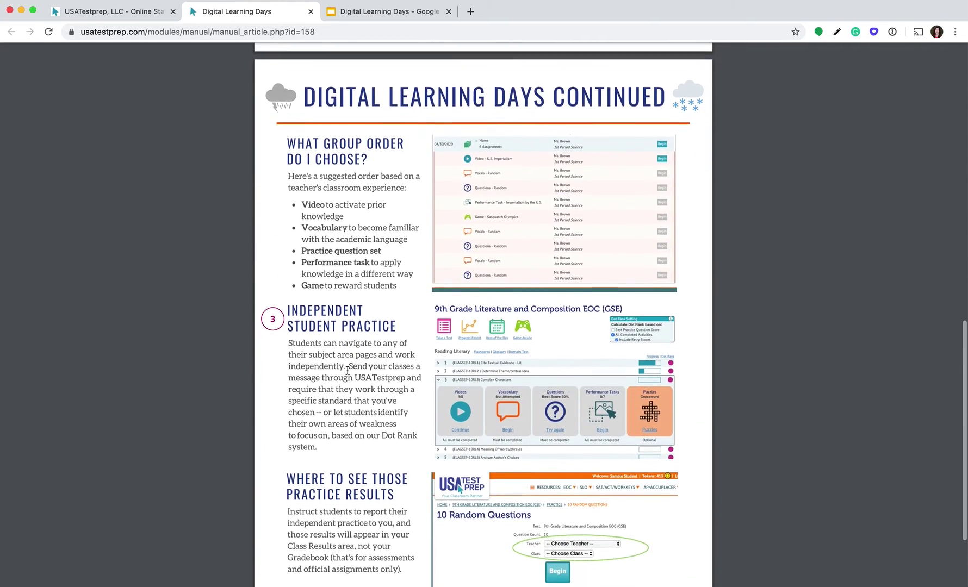
Step: Return to the Help manual and open The Green Dot Challenge webinar guide
click(112, 15)
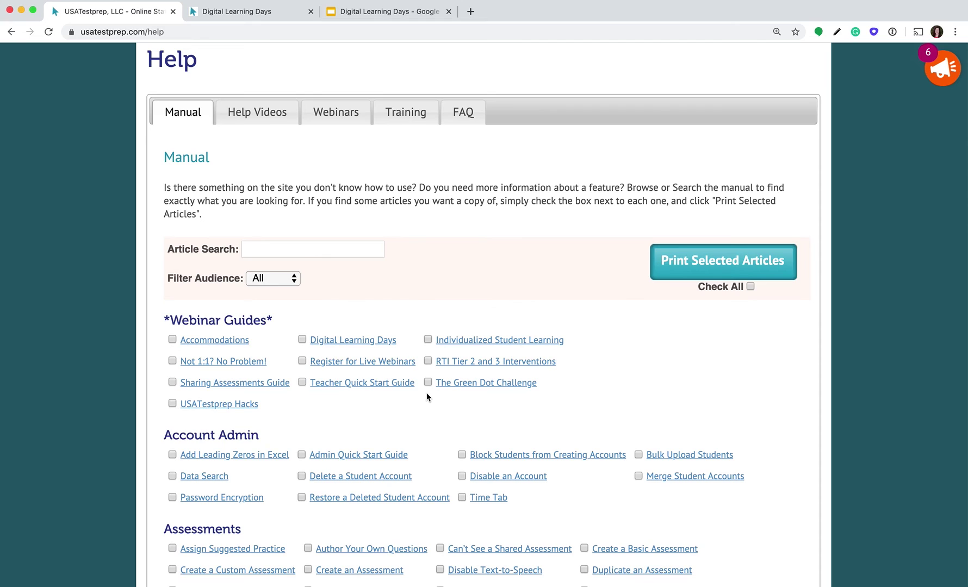
click(473, 385)
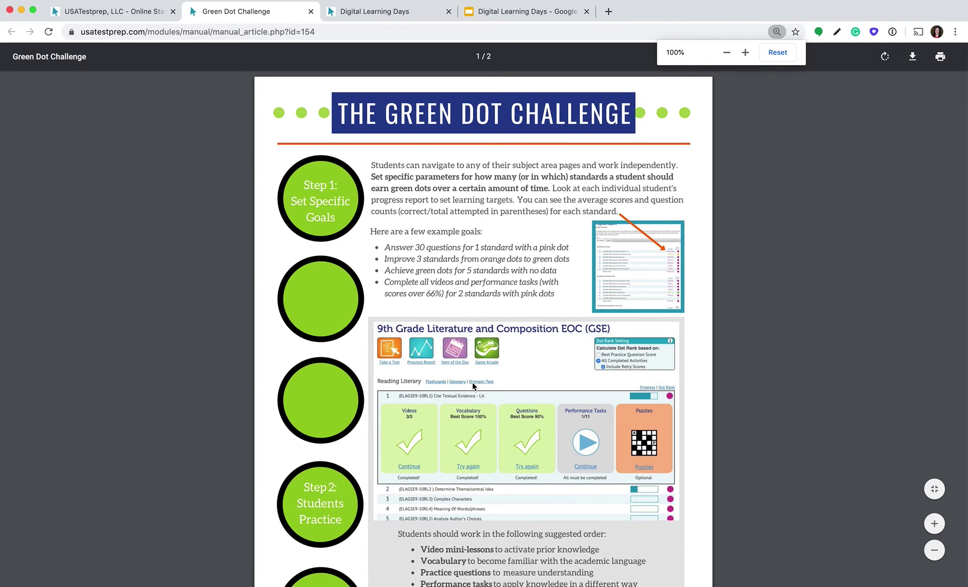